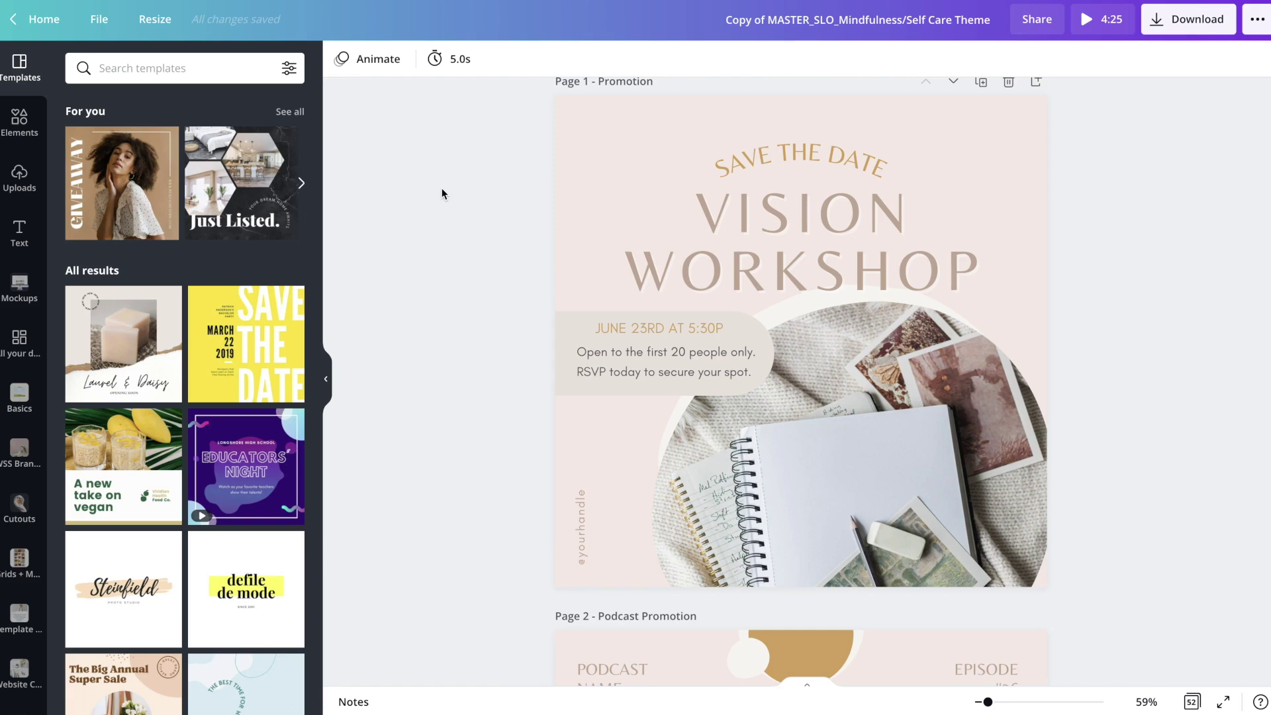
Return to the top of the design to reach Page 1's Vision Workshop promotion
{"action": "scroll", "coordinate": [442, 193], "scroll_direction": "down", "scroll_amount": 5}
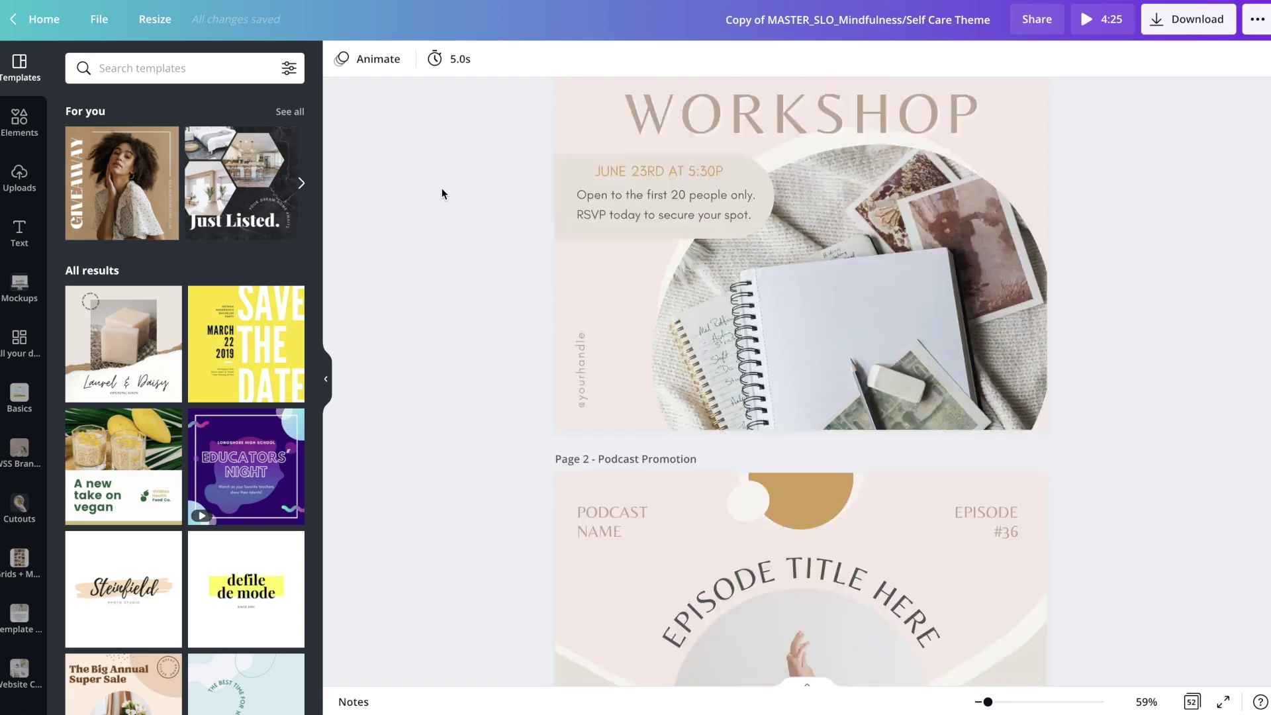
{"action": "scroll", "coordinate": [442, 193], "scroll_direction": "down", "scroll_amount": 10}
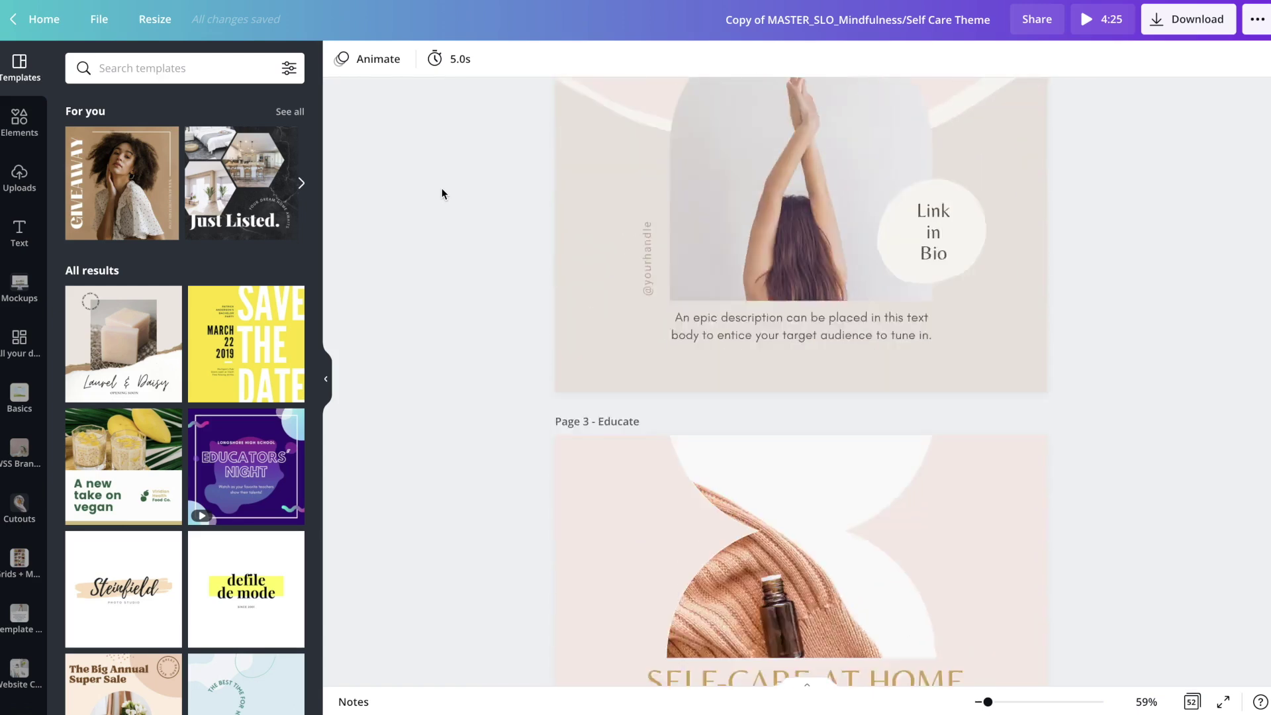
{"action": "key", "text": "Home"}
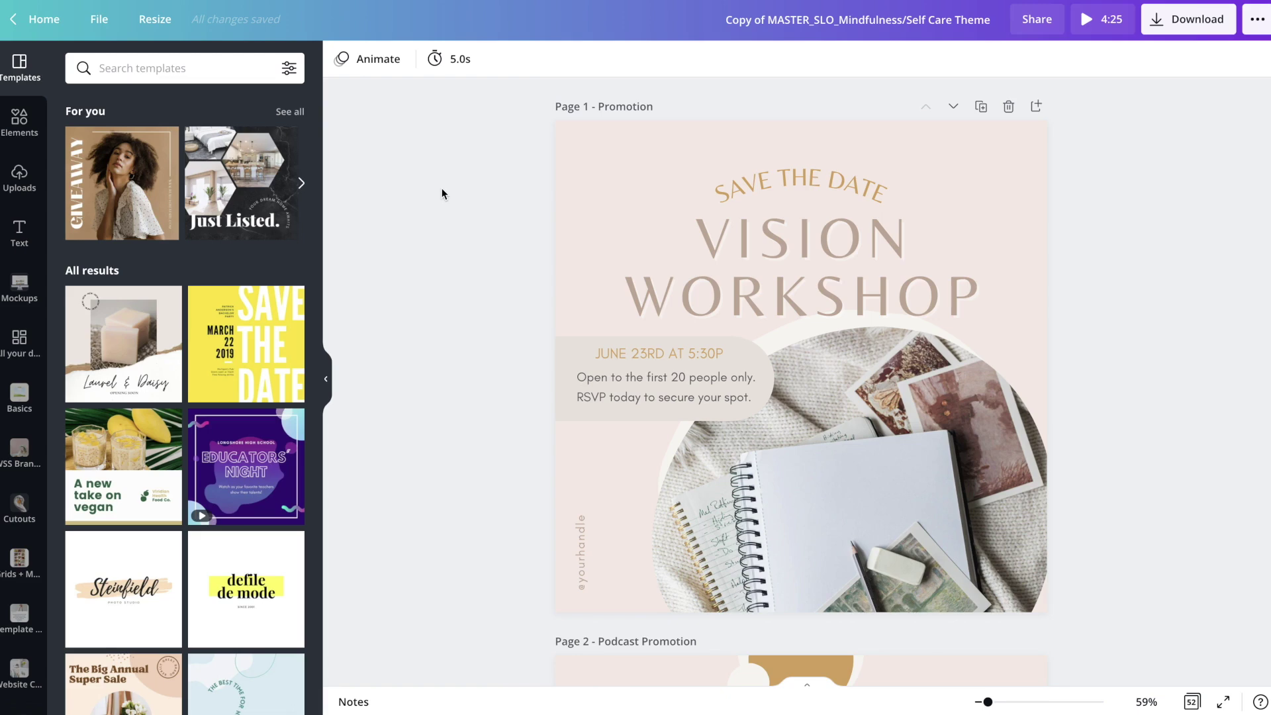
{"action": "scroll", "coordinate": [442, 187], "scroll_direction": "down", "scroll_amount": 10}
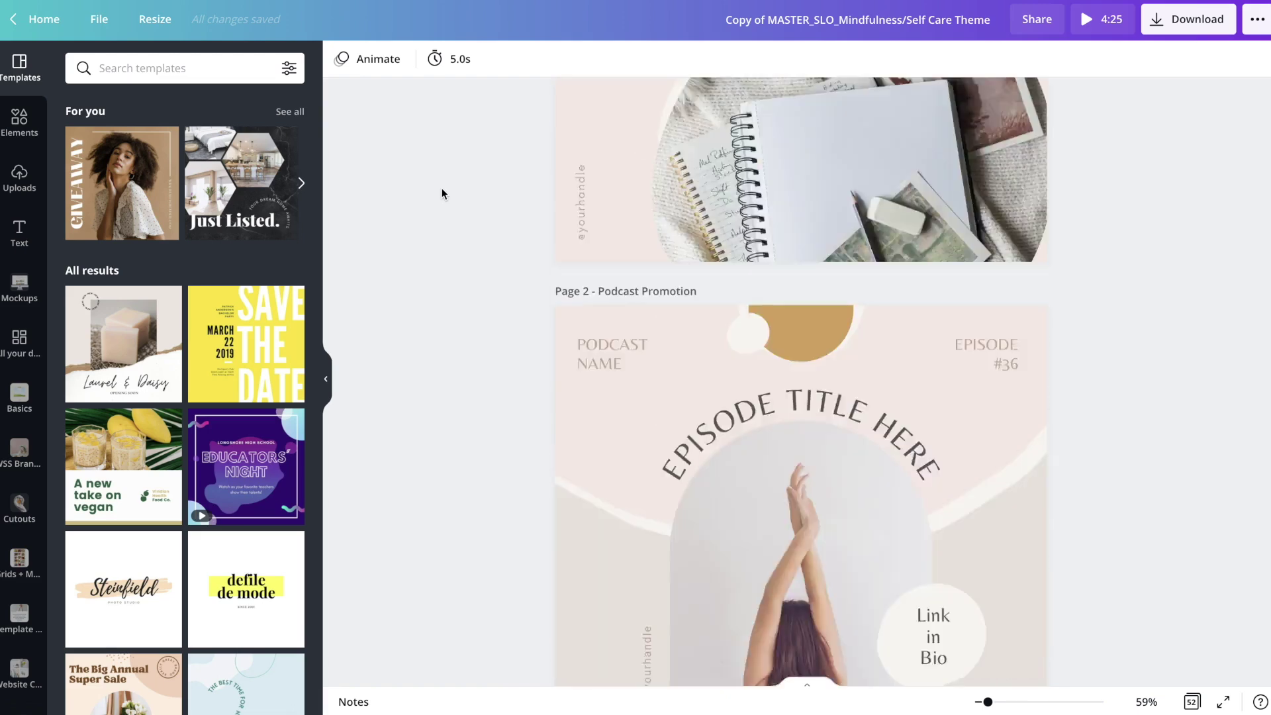
{"action": "scroll", "coordinate": [442, 190], "scroll_direction": "up", "scroll_amount": 10}
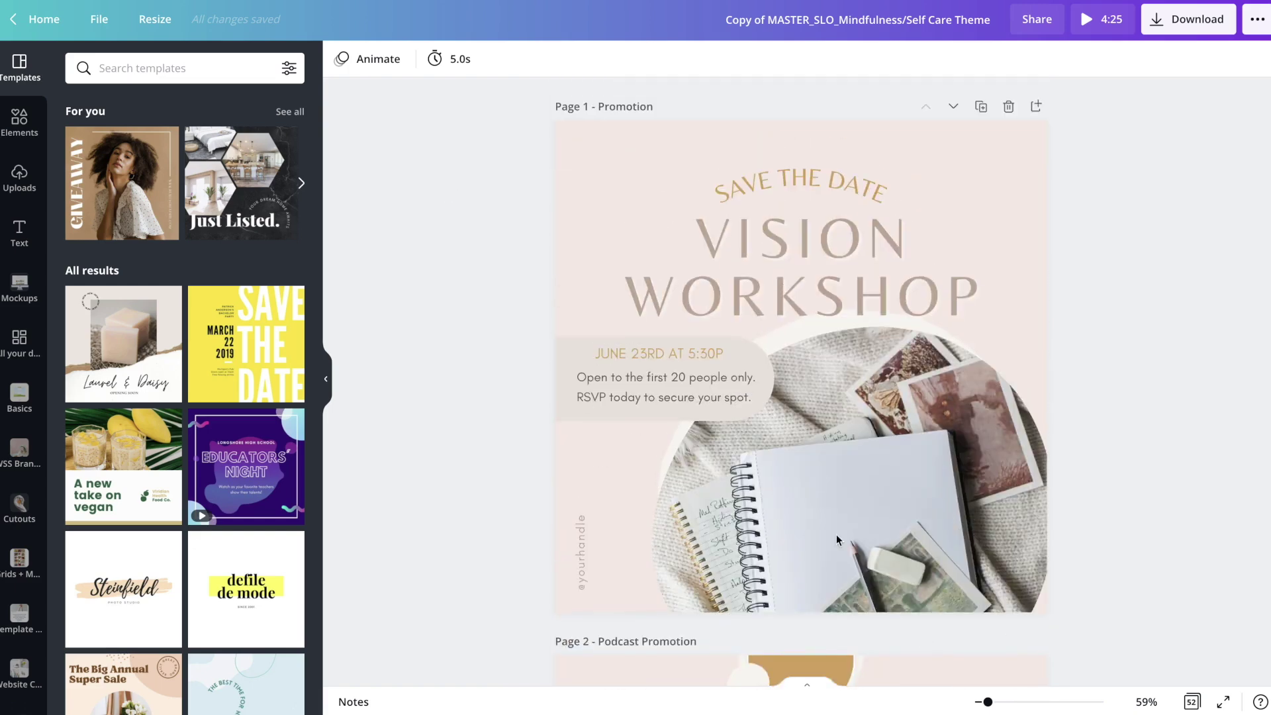
{"action": "scroll", "coordinate": [456, 407], "scroll_direction": "down", "scroll_amount": 10}
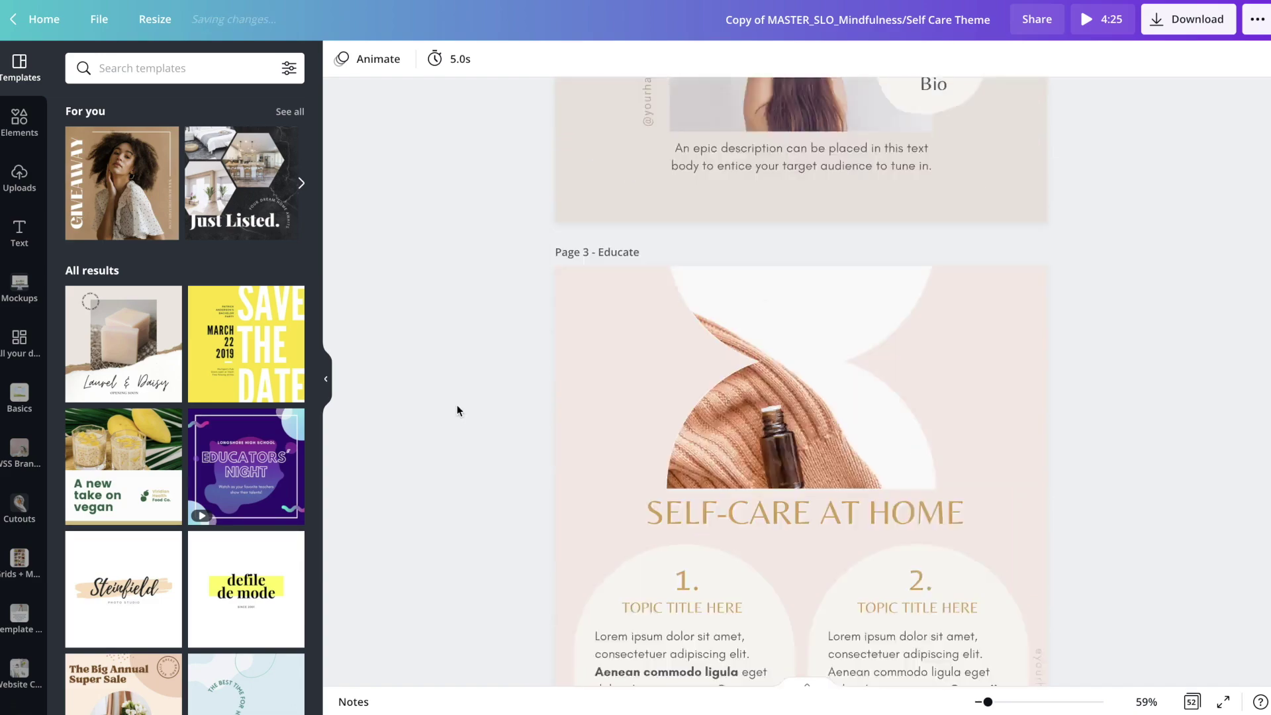
{"action": "scroll", "coordinate": [457, 410], "scroll_direction": "down", "scroll_amount": 15}
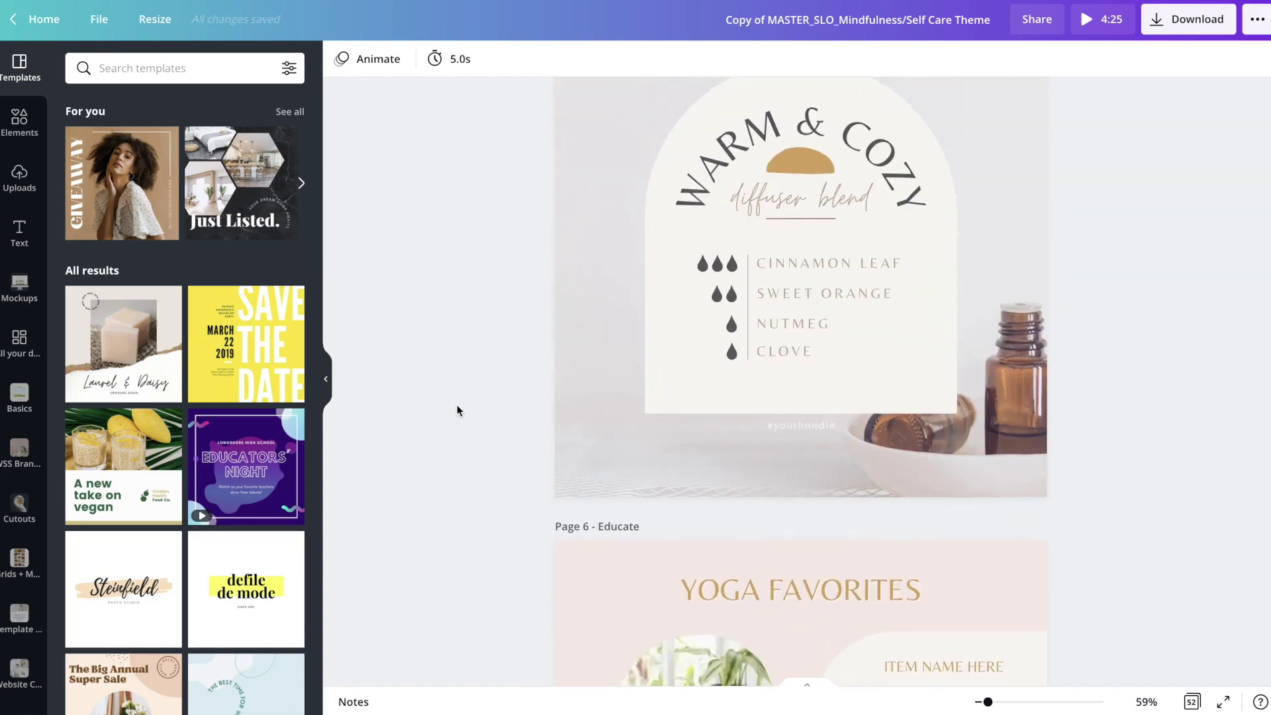
{"action": "scroll", "coordinate": [457, 409], "scroll_direction": "up", "scroll_amount": 20}
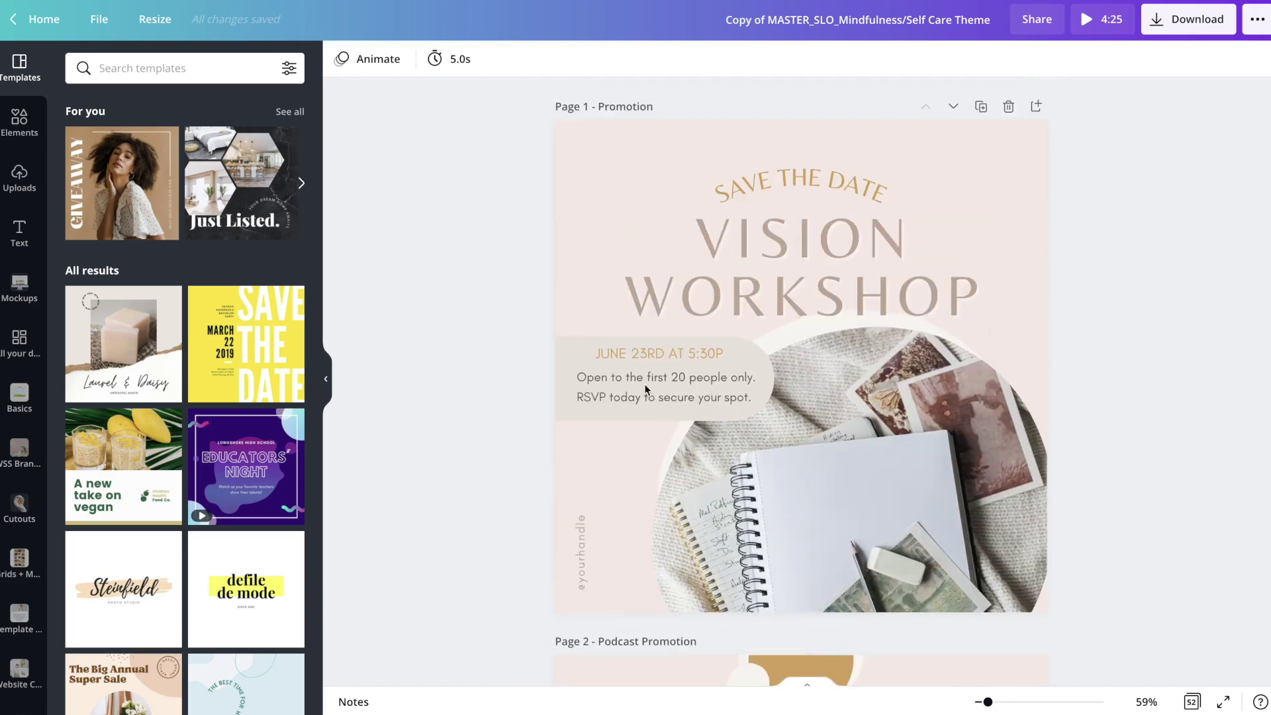
Delete the notebook photo from the circular frame and deselect the now-empty frame
{"action": "left_click", "coordinate": [798, 471]}
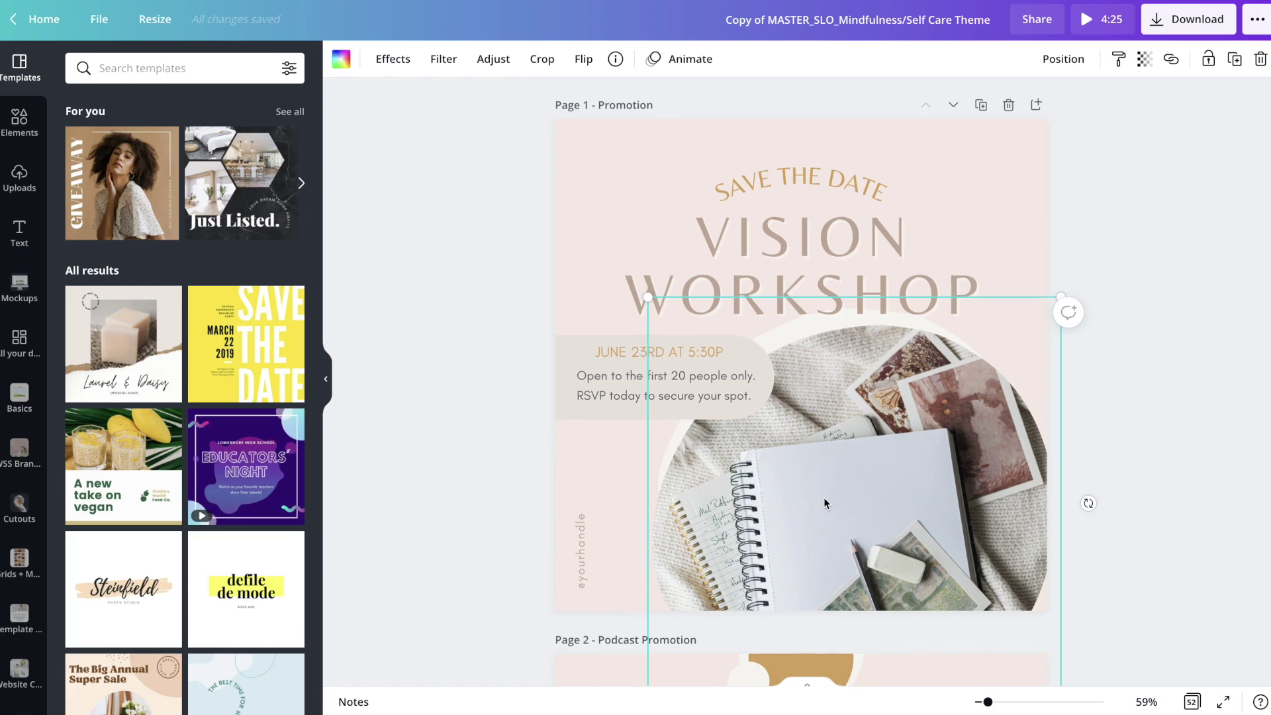
{"action": "scroll", "coordinate": [824, 498], "scroll_direction": "down", "scroll_amount": 2}
{"action": "scroll", "coordinate": [823, 497], "scroll_direction": "up", "scroll_amount": 2}
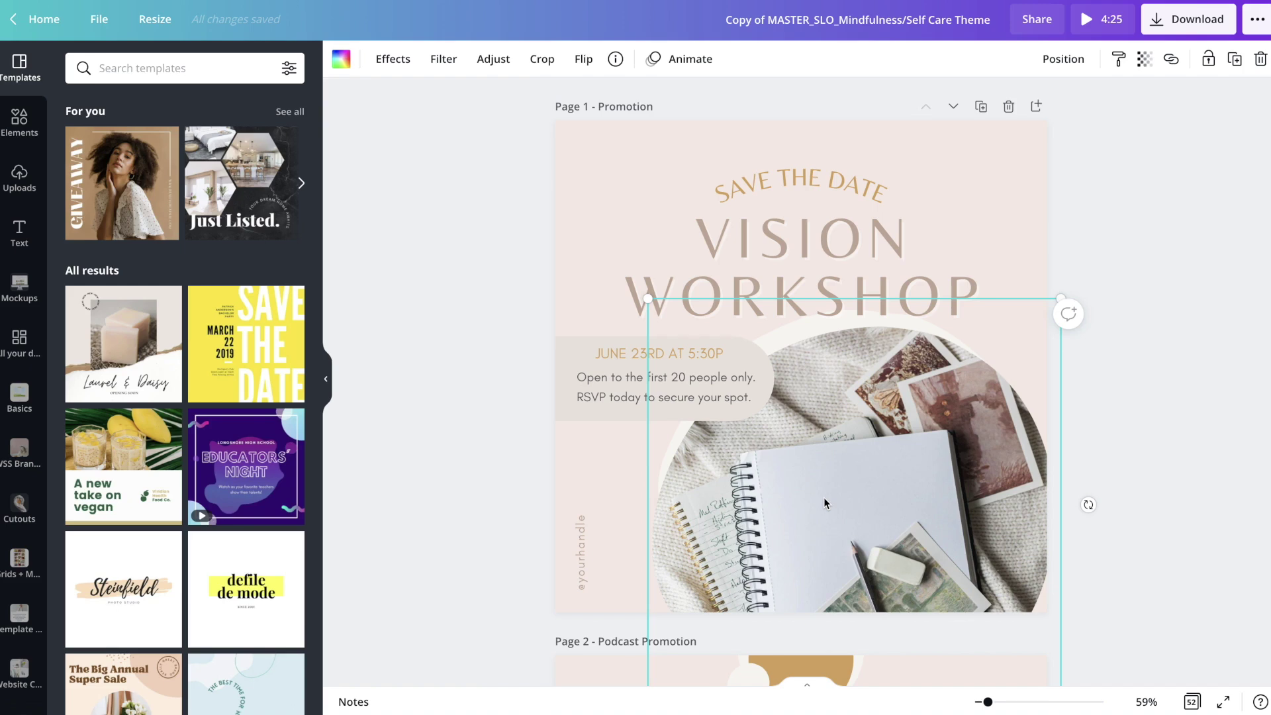
{"action": "scroll", "coordinate": [824, 501], "scroll_direction": "down", "scroll_amount": 4}
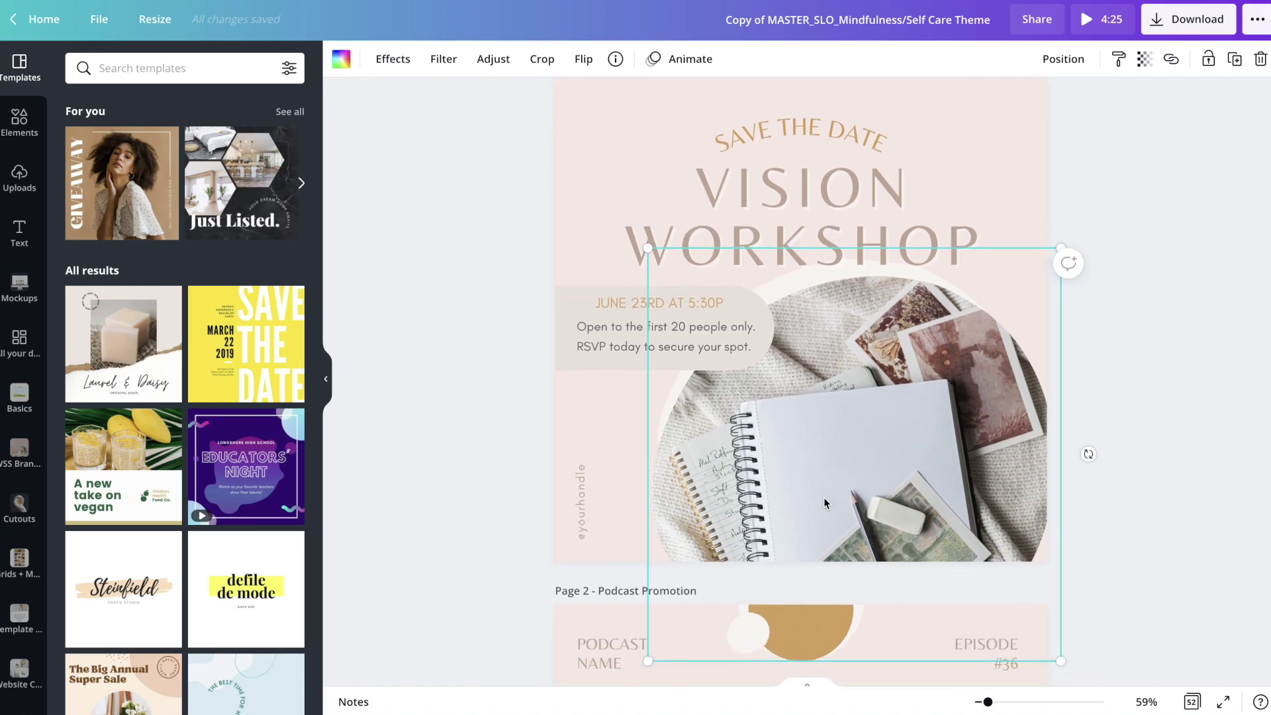
{"action": "scroll", "coordinate": [824, 502], "scroll_direction": "down", "scroll_amount": 20}
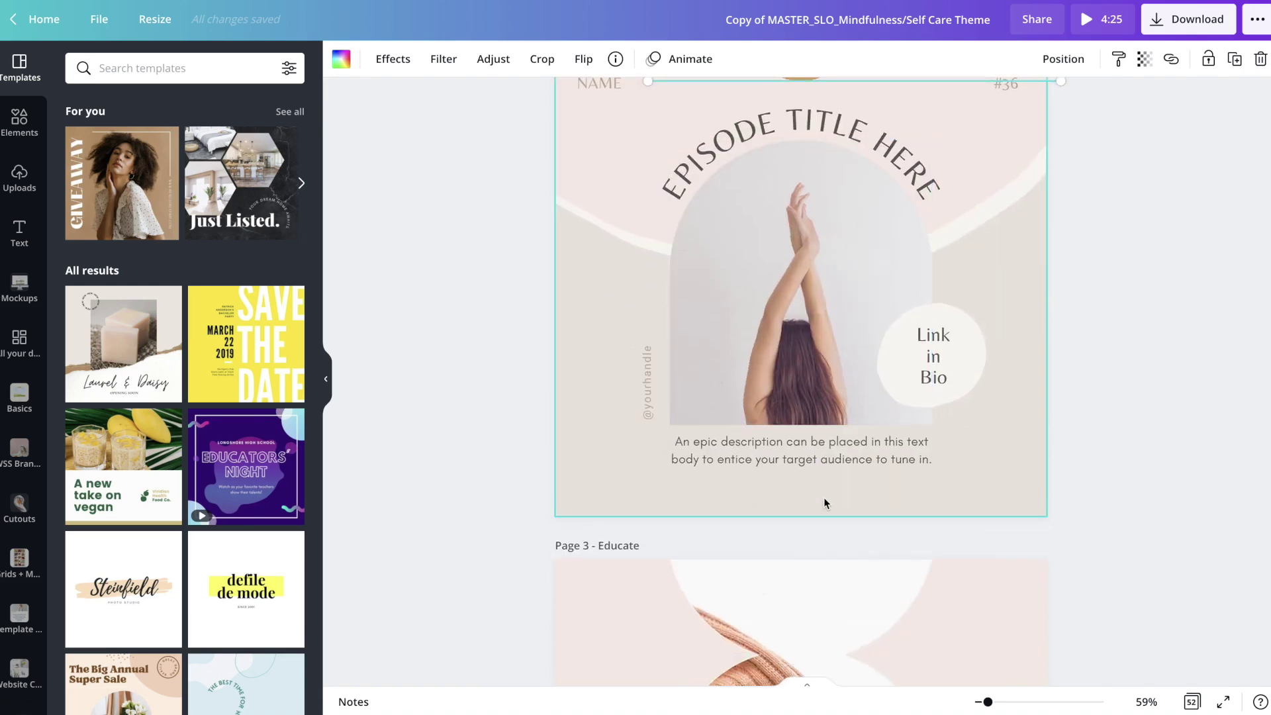
{"action": "scroll", "coordinate": [824, 498], "scroll_direction": "down", "scroll_amount": 12}
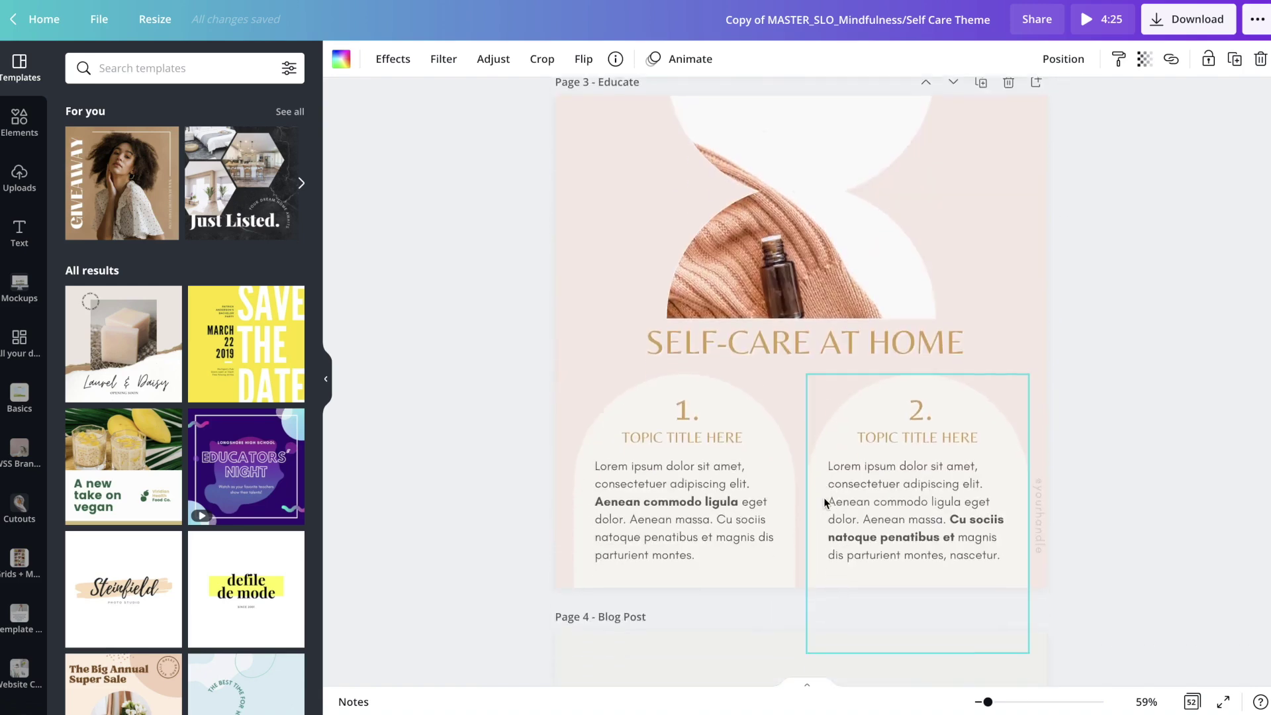
{"action": "scroll", "coordinate": [824, 498], "scroll_direction": "up", "scroll_amount": 20}
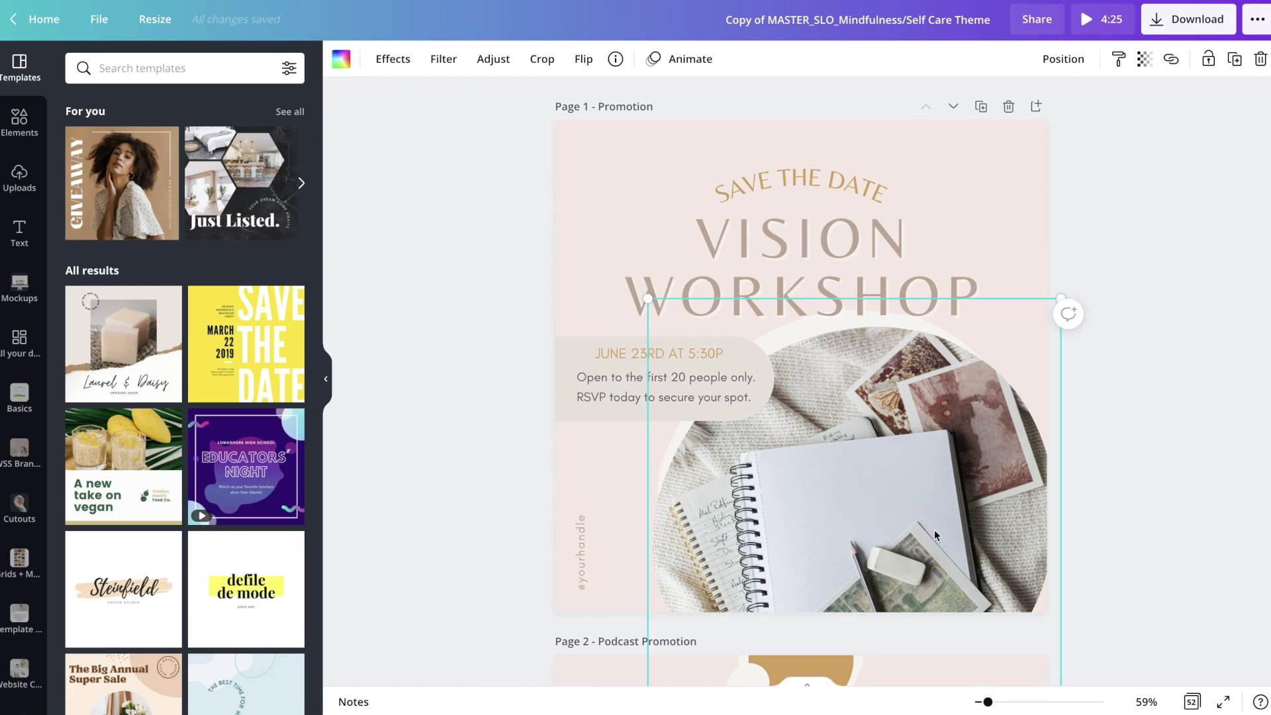
{"action": "key", "text": "Delete"}
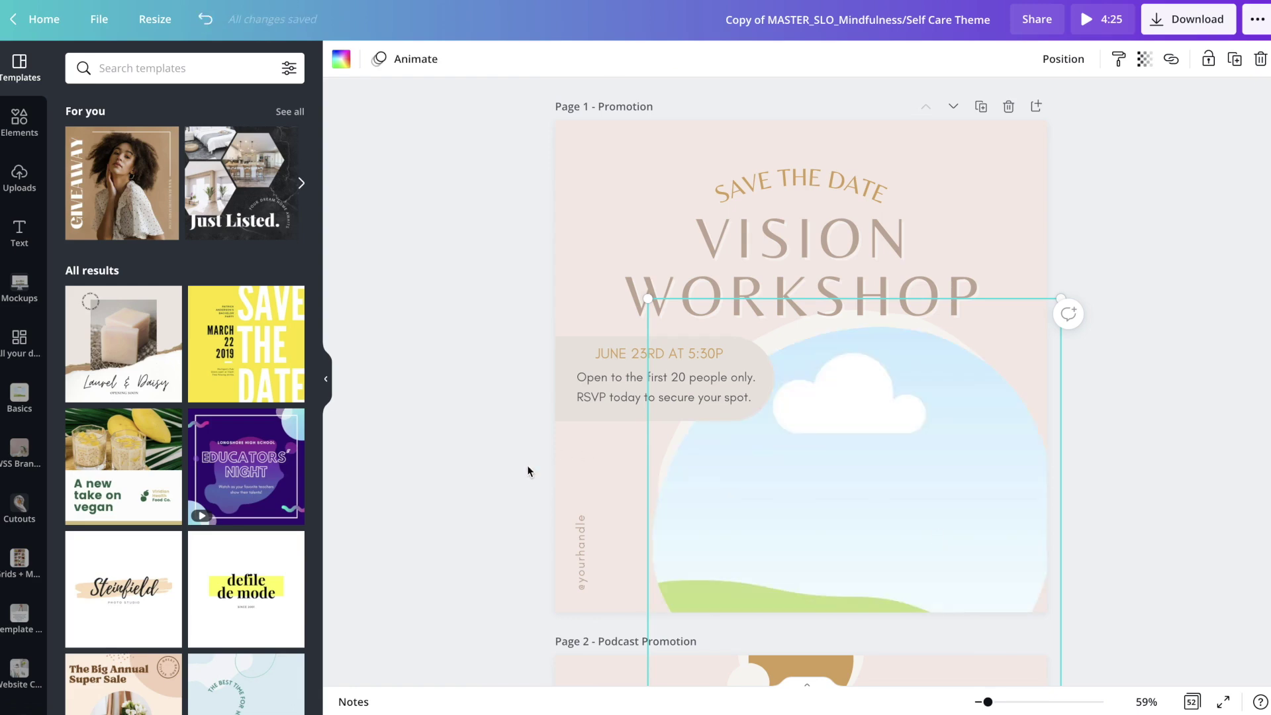
{"action": "left_click", "coordinate": [503, 525]}
{"action": "scroll", "coordinate": [504, 525], "scroll_direction": "down", "scroll_amount": 2}
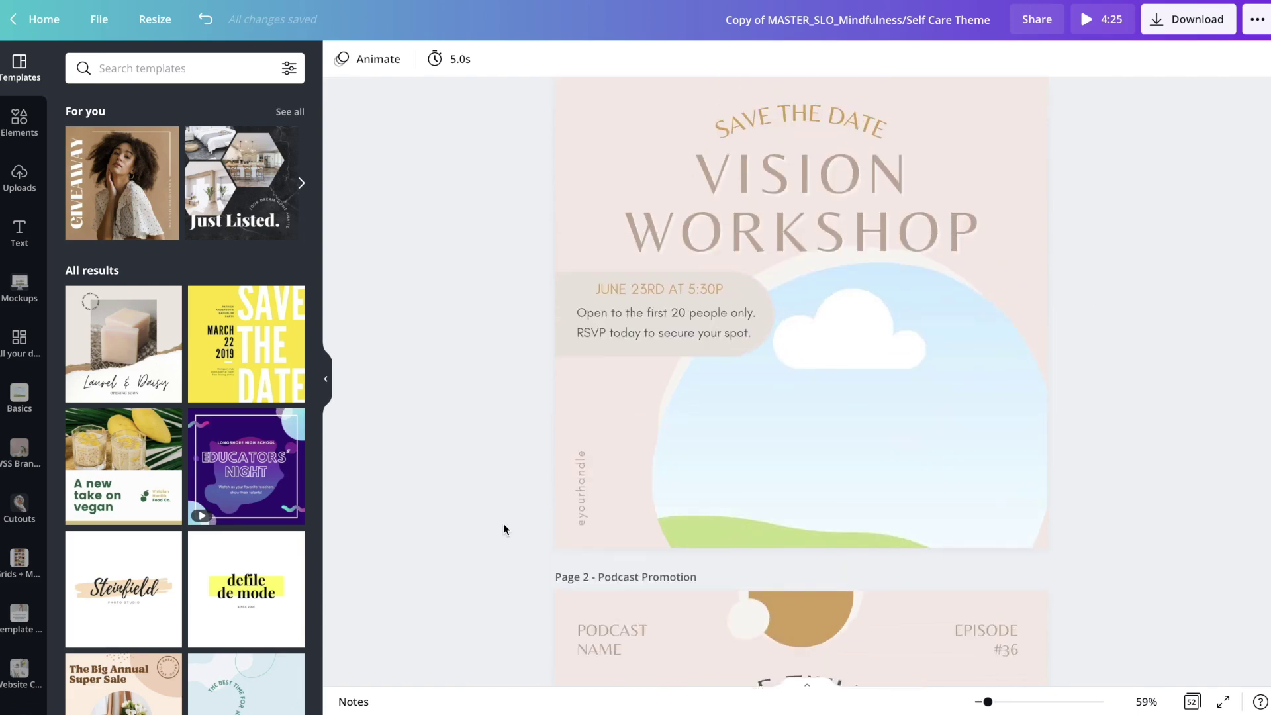
{"action": "scroll", "coordinate": [504, 525], "scroll_direction": "up", "scroll_amount": 2}
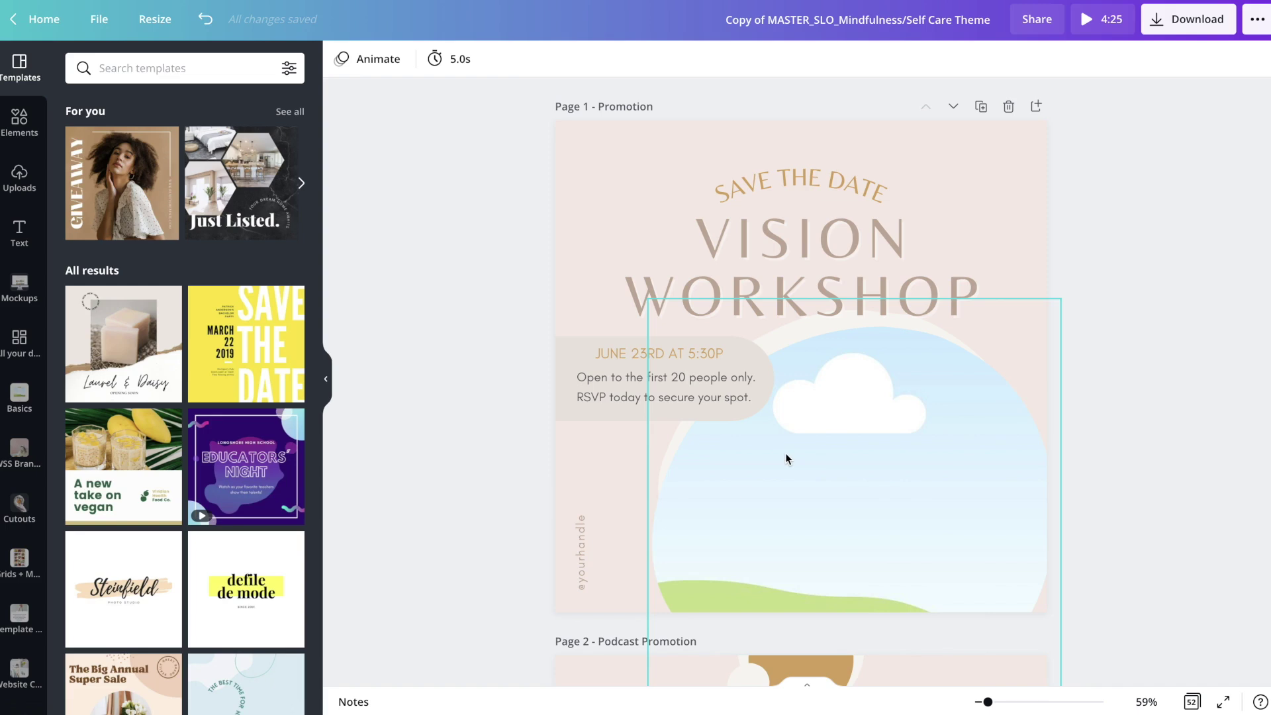
Open the Uploads library and browse its uploaded videos and images
{"action": "left_click", "coordinate": [19, 178]}
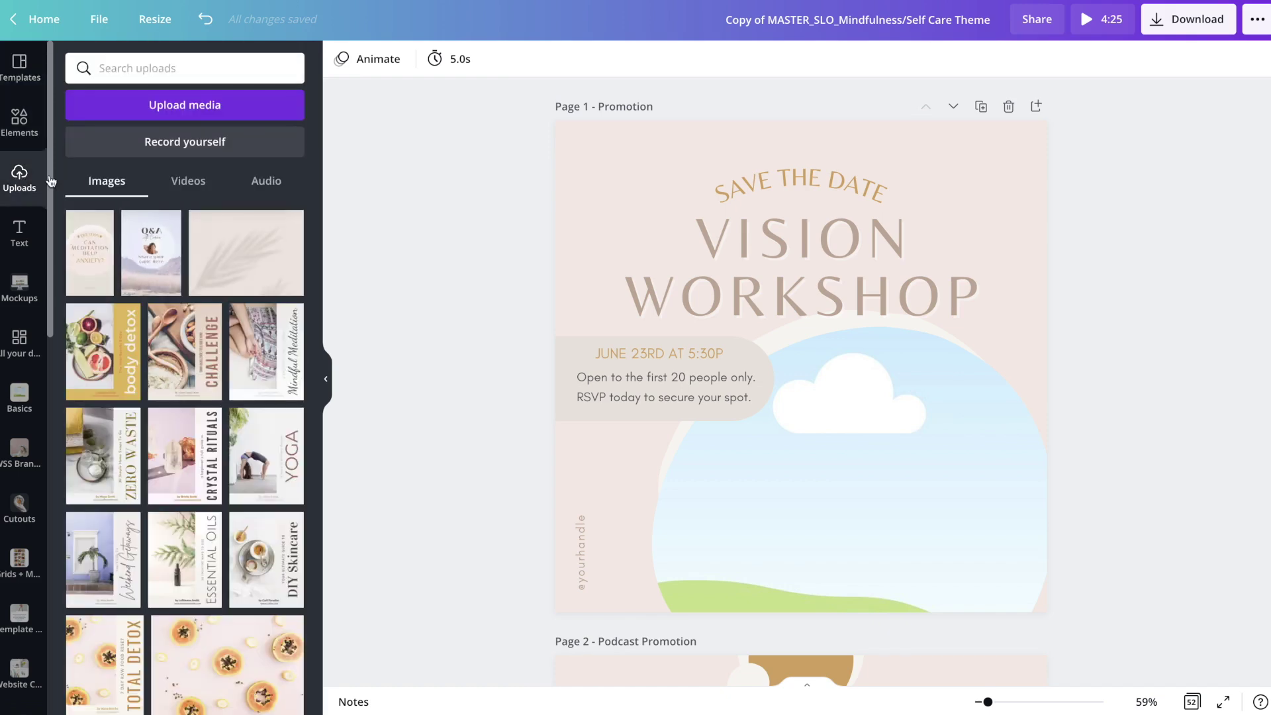
{"action": "scroll", "coordinate": [165, 490], "scroll_direction": "down", "scroll_amount": 3}
{"action": "scroll", "coordinate": [165, 490], "scroll_direction": "down", "scroll_amount": 3}
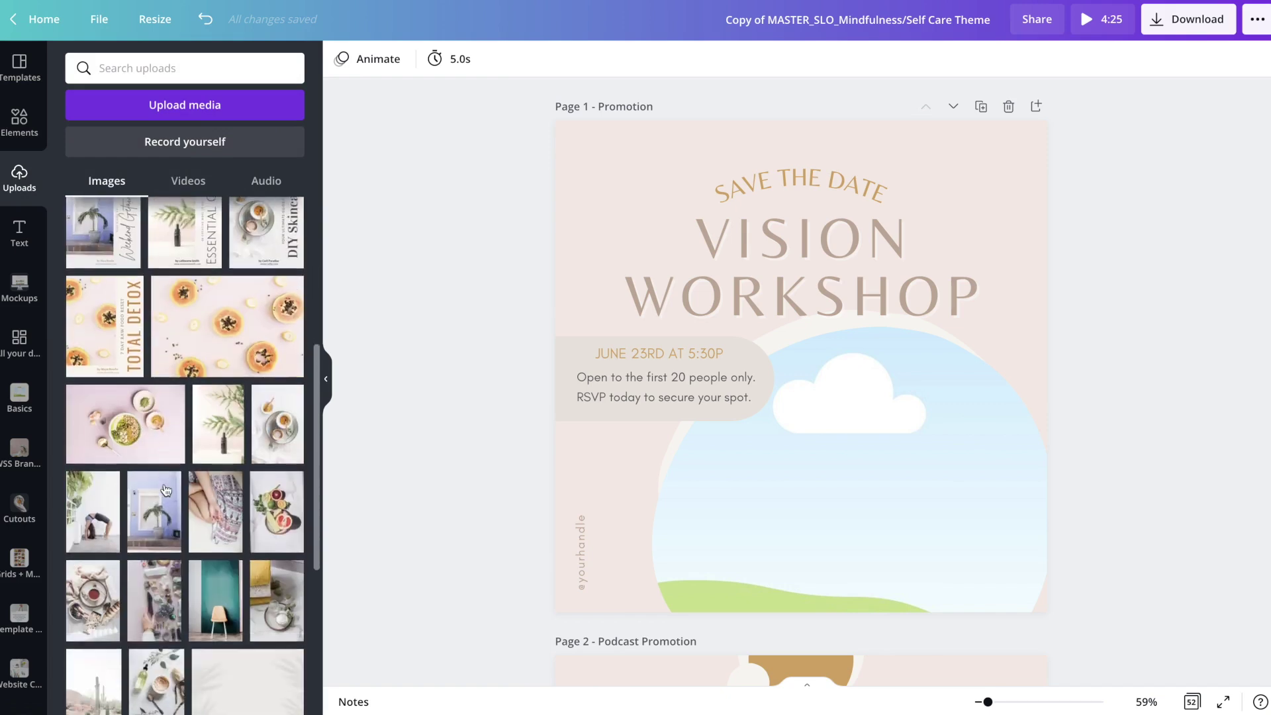
{"action": "scroll", "coordinate": [165, 489], "scroll_direction": "up", "scroll_amount": 6}
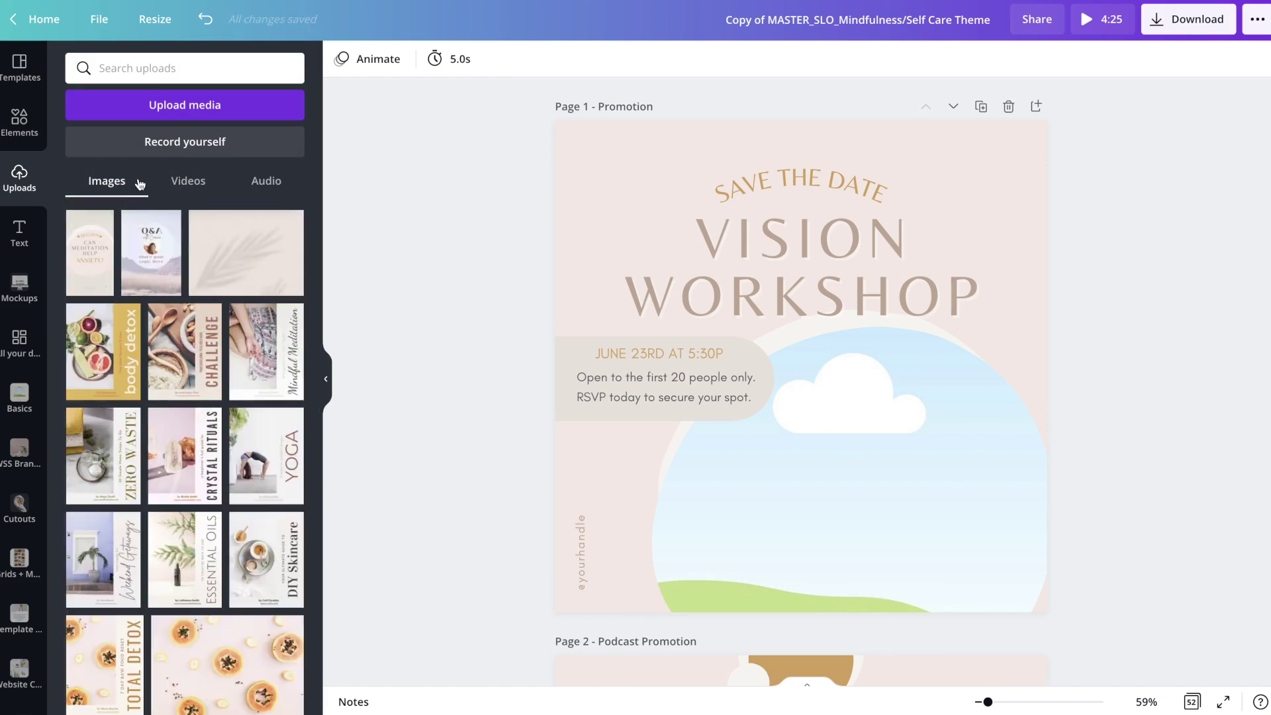
{"action": "left_click", "coordinate": [189, 181]}
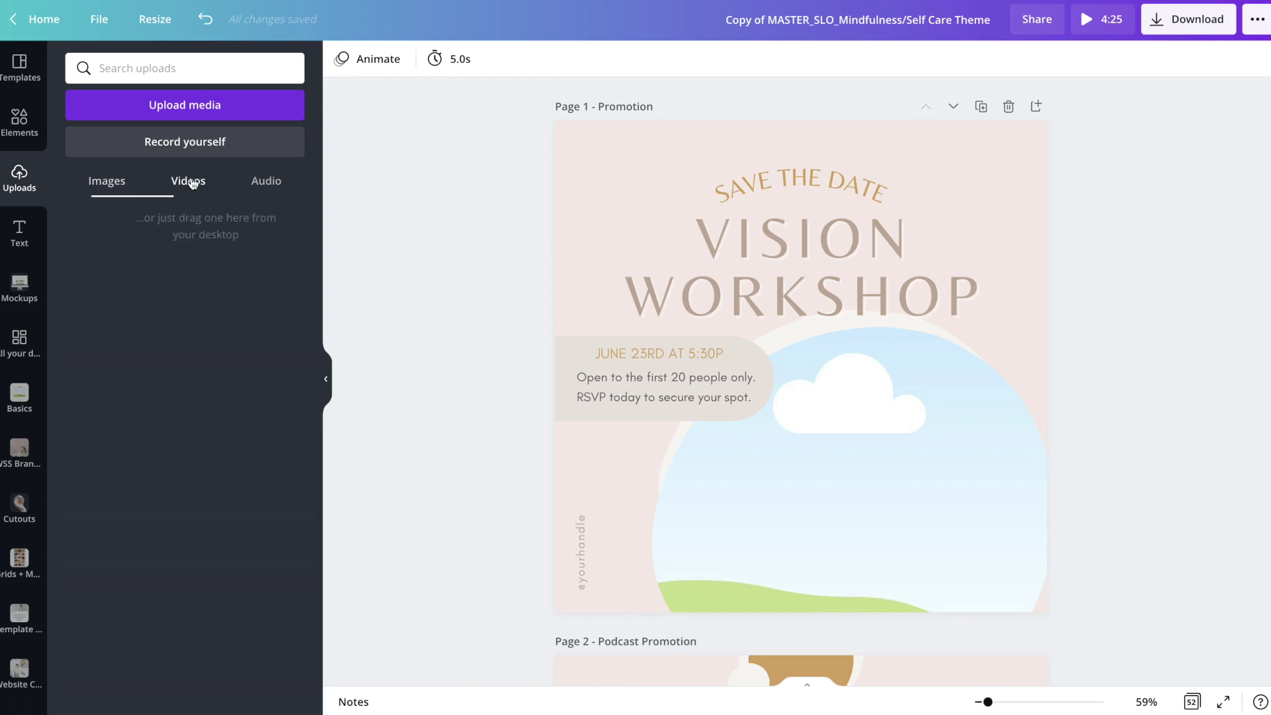
{"action": "left_click", "coordinate": [99, 182]}
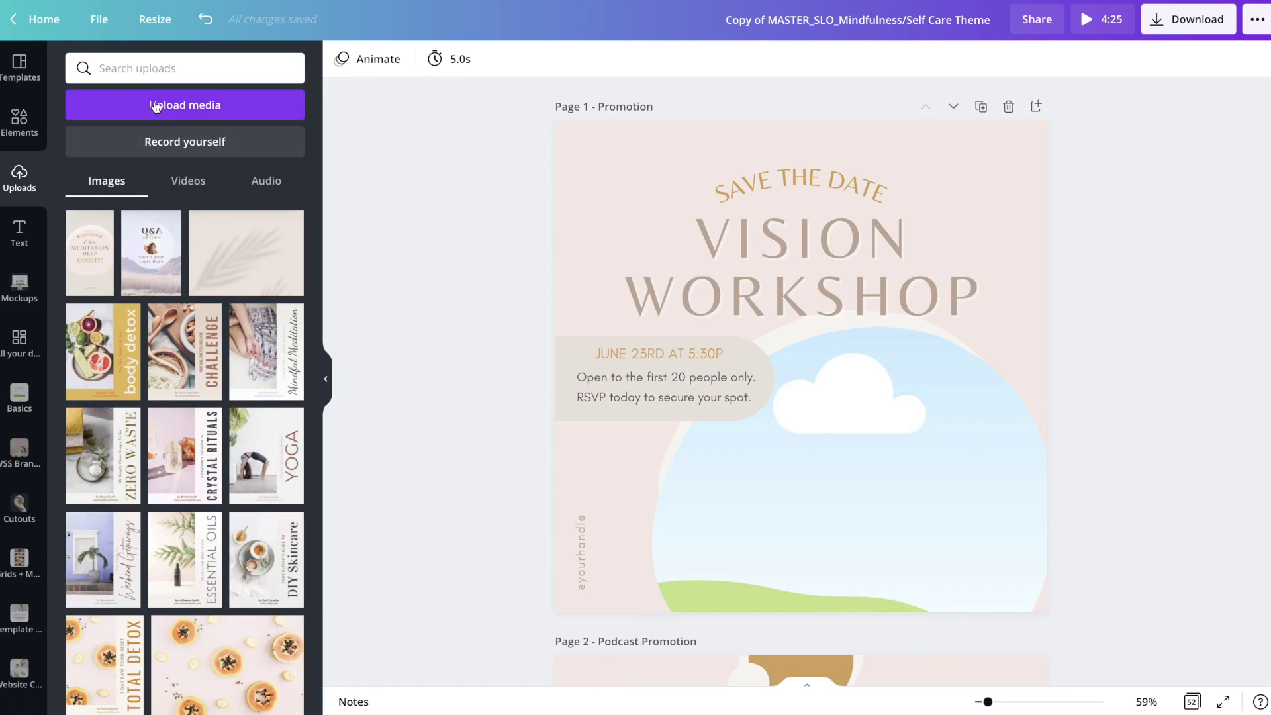
Upload the Wellness JPG from the computer's Downloads folder
{"action": "left_click", "coordinate": [237, 104]}
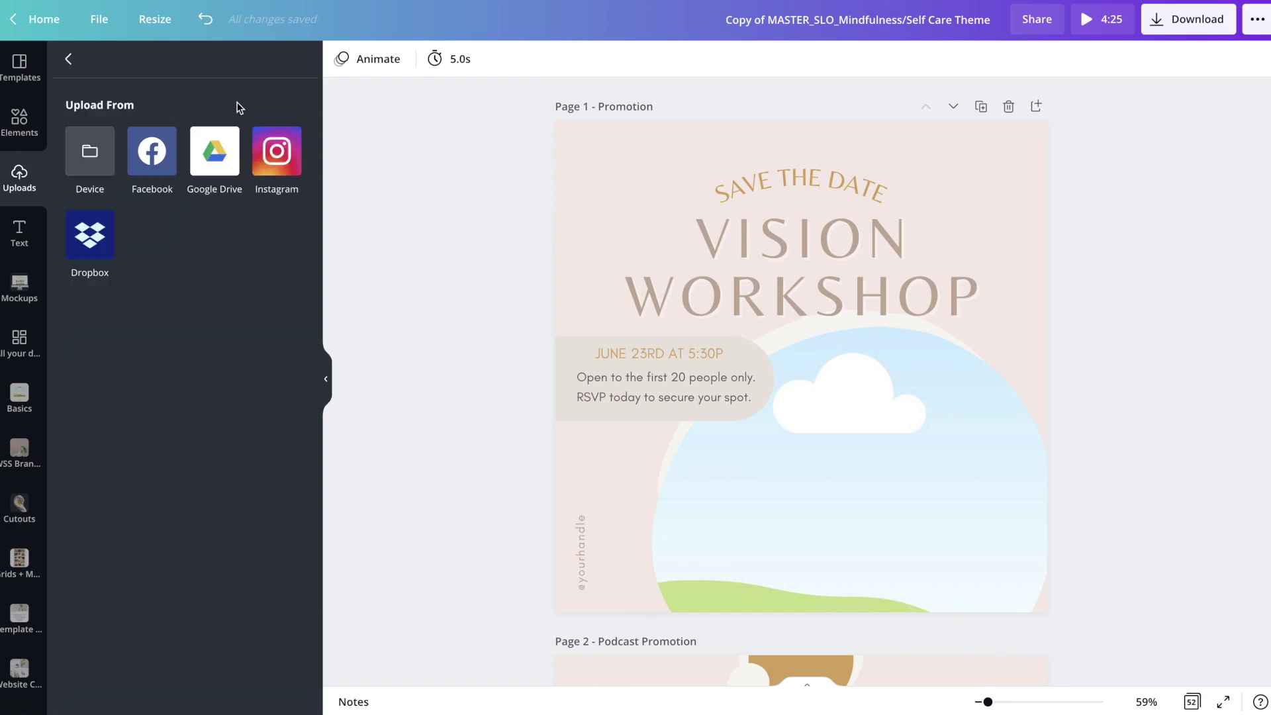
{"action": "left_click", "coordinate": [84, 160]}
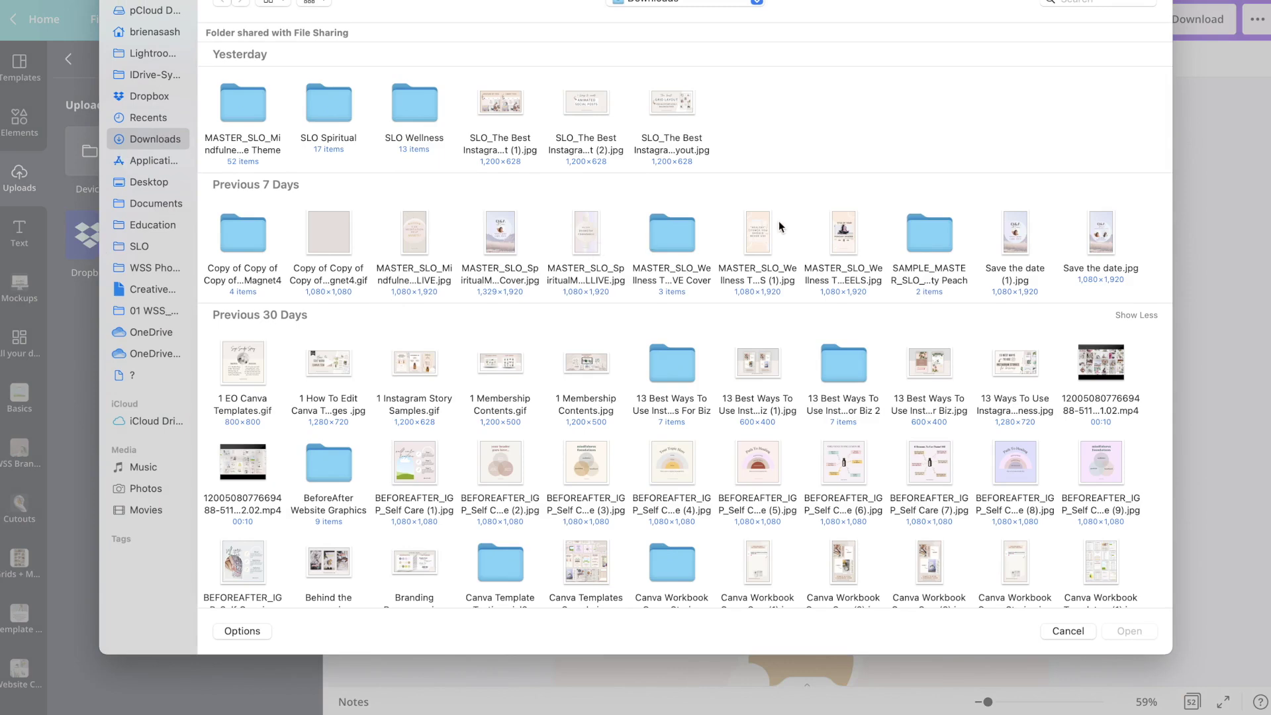
{"action": "double_click", "coordinate": [758, 231]}
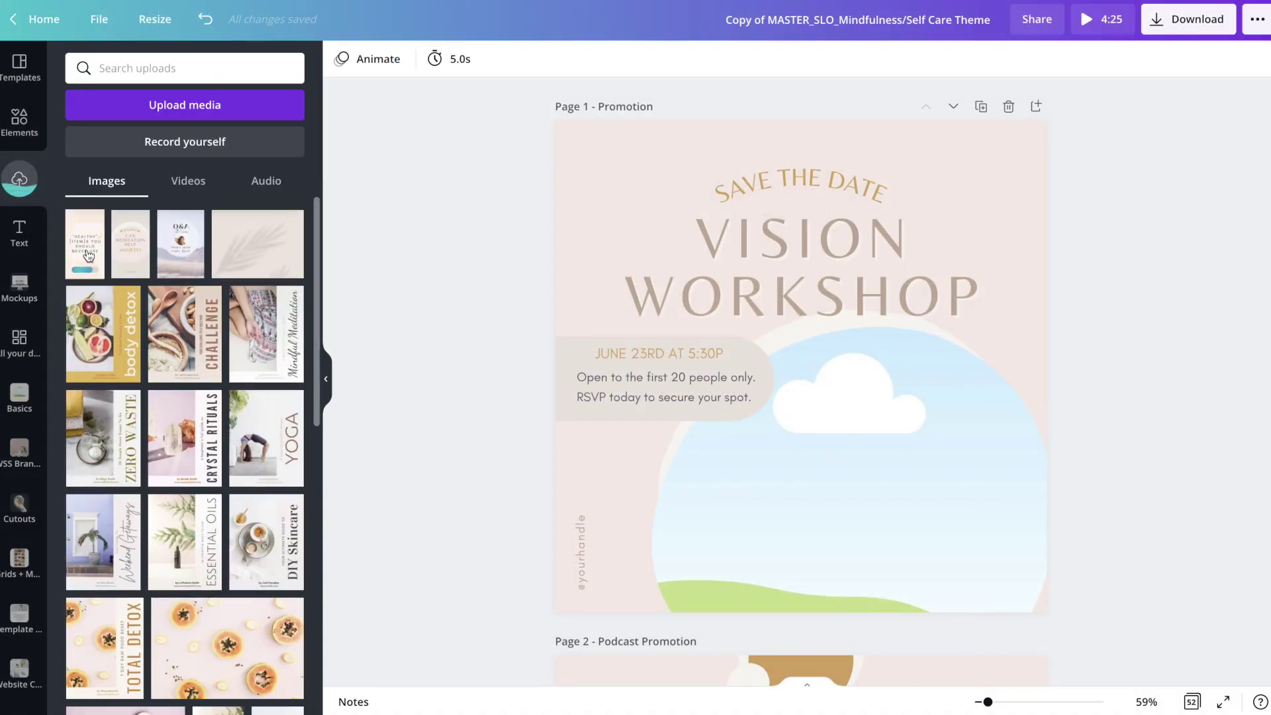
Drop the papaya photo into the circular frame and reposition it within the crop
{"action": "scroll", "coordinate": [181, 411], "scroll_direction": "down", "scroll_amount": 5}
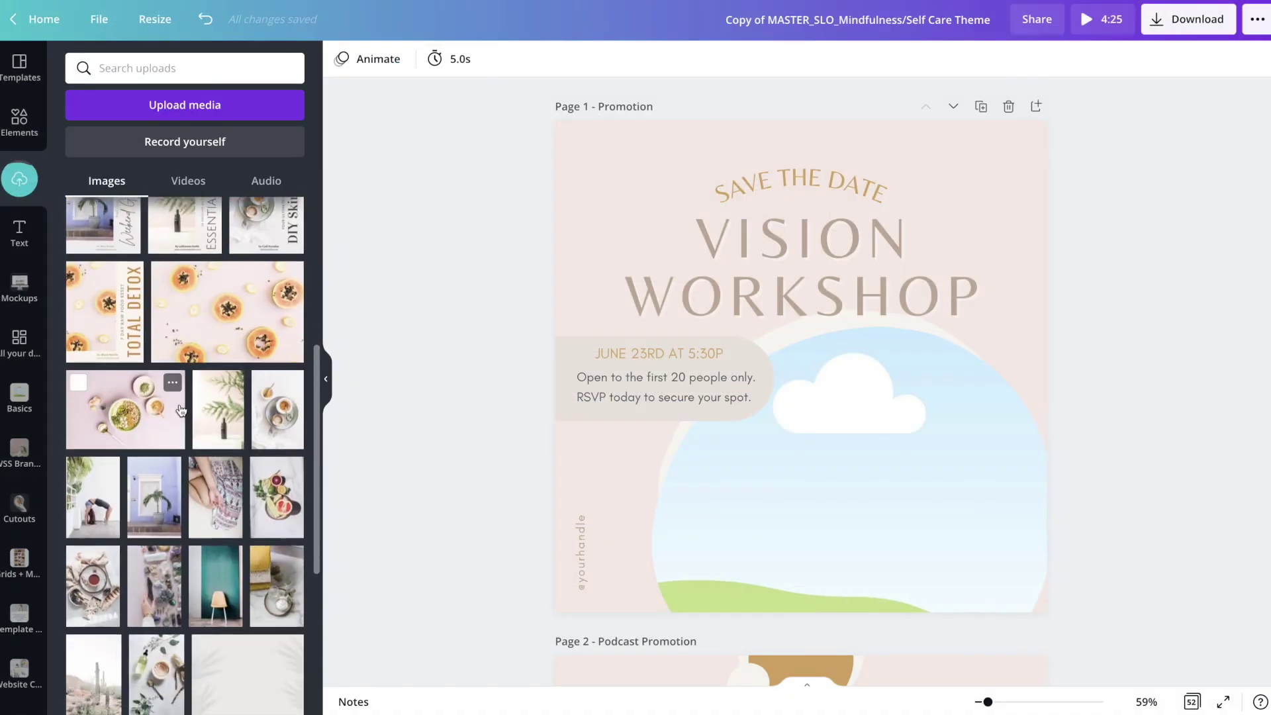
{"action": "scroll", "coordinate": [180, 410], "scroll_direction": "down", "scroll_amount": 1}
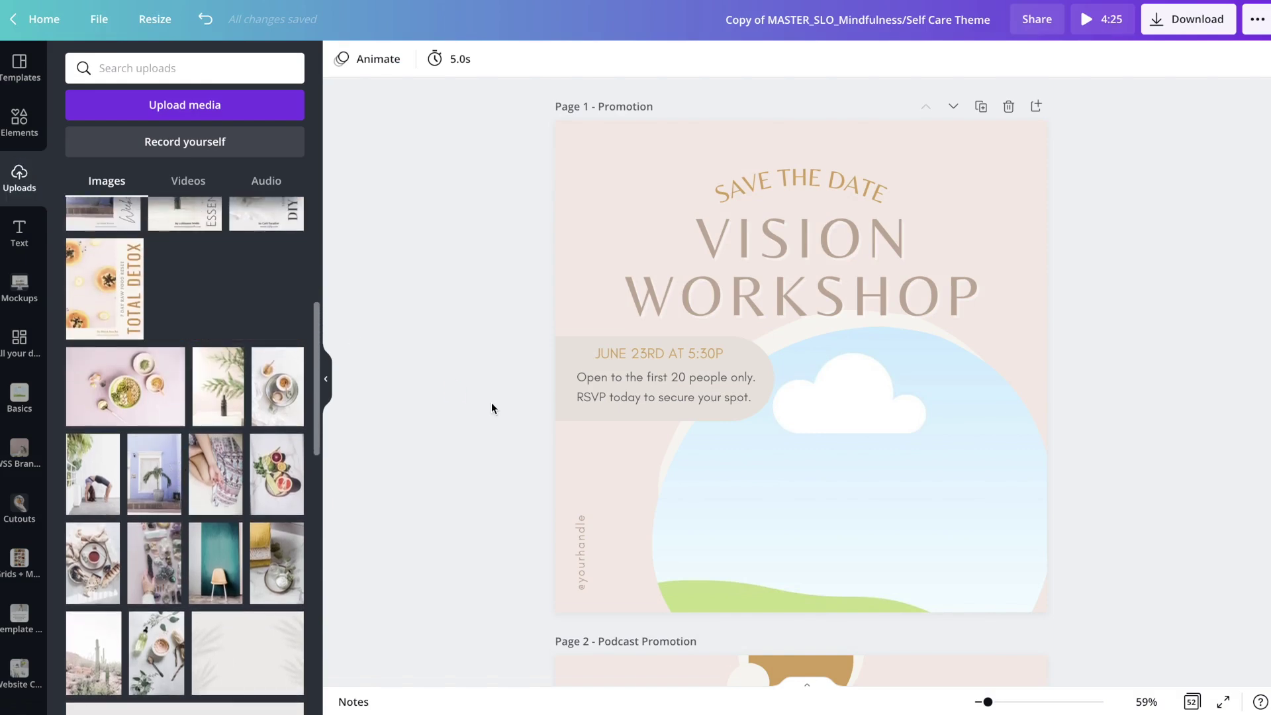
{"action": "left_click_drag", "start_coordinate": [491, 406], "coordinate": [720, 466]}
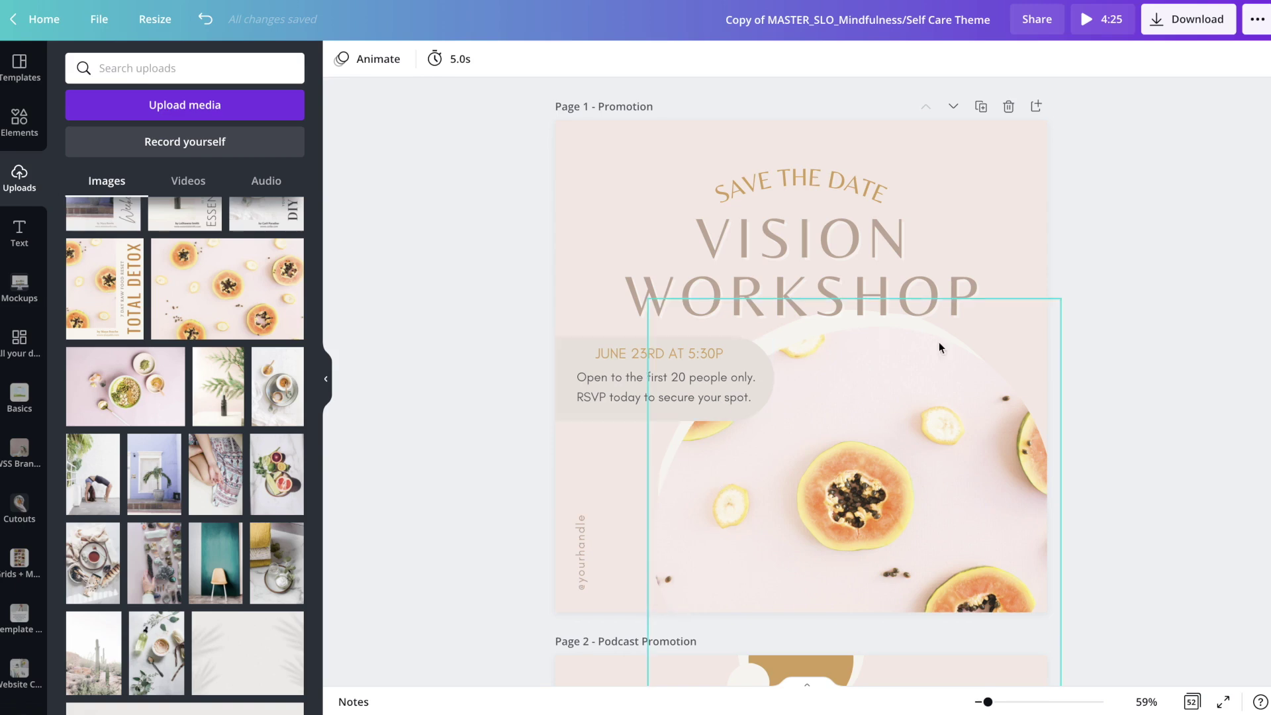
{"action": "double_click", "coordinate": [856, 470]}
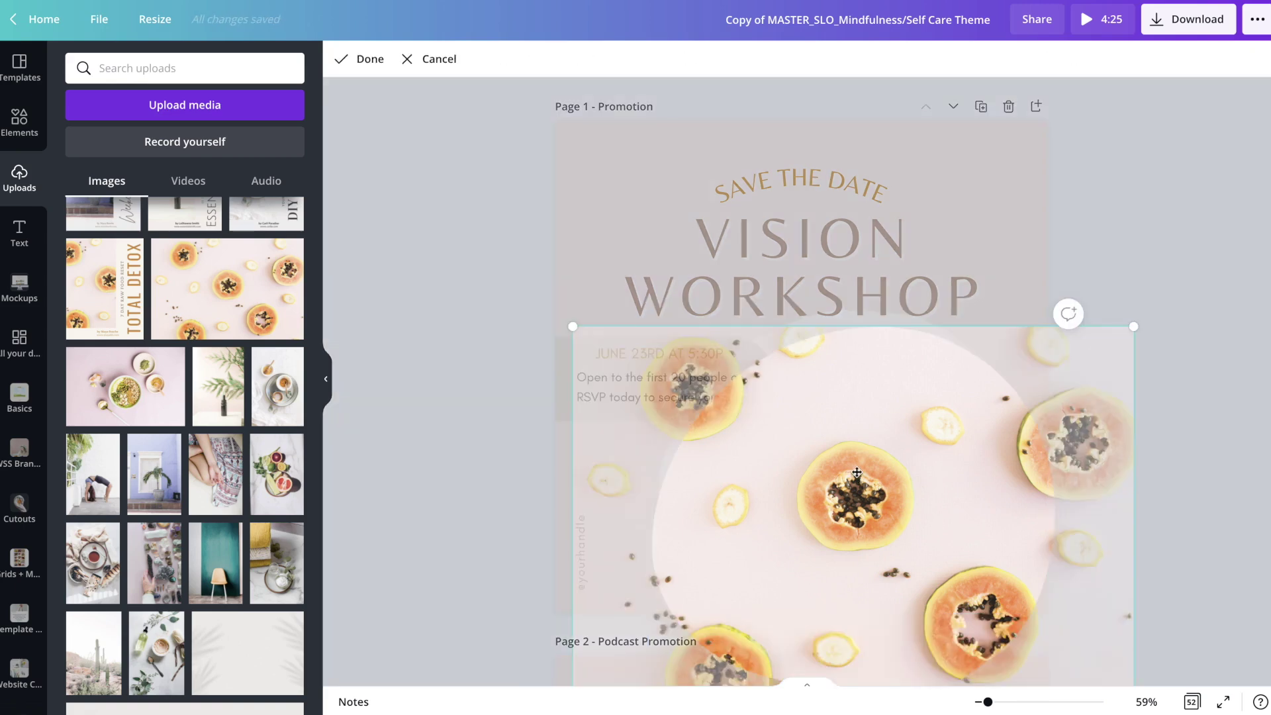
{"action": "left_click_drag", "start_coordinate": [719, 478], "coordinate": [749, 481]}
{"action": "left_click", "coordinate": [427, 486]}
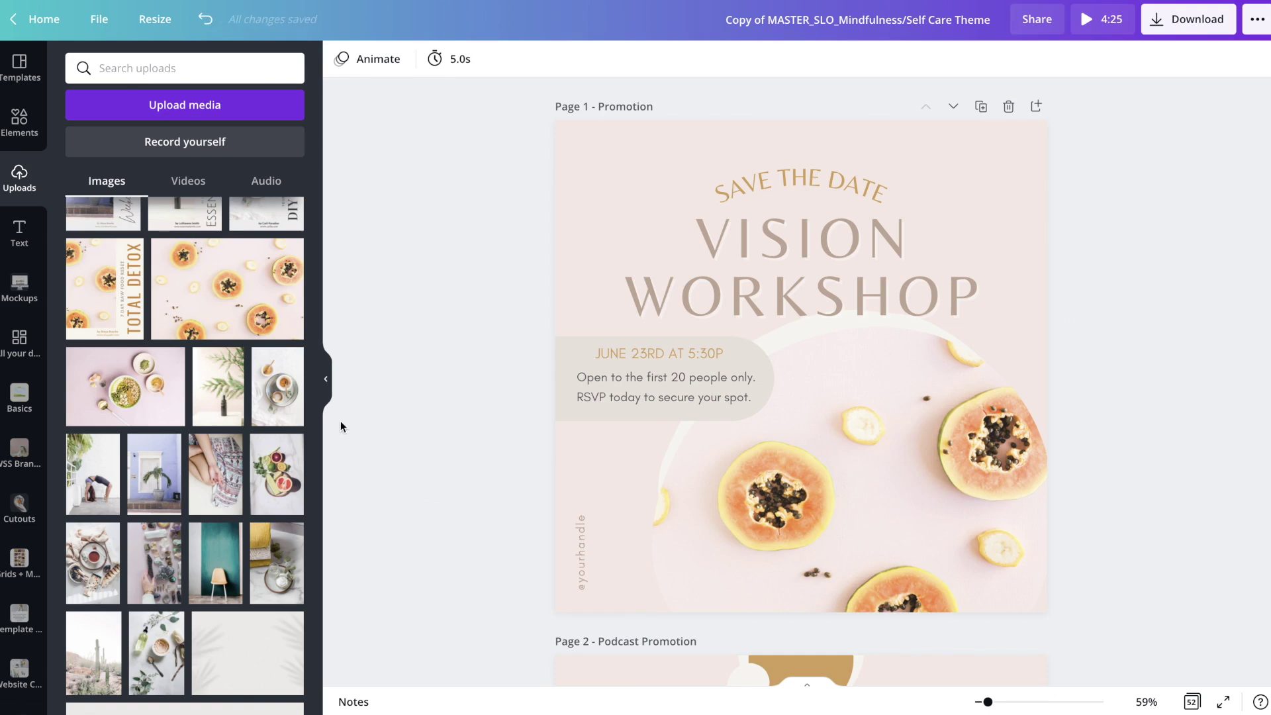
Swap in the tea-cup photo and reposition it inside the circle so the plate shows
{"action": "left_click_drag", "start_coordinate": [285, 404], "coordinate": [741, 498]}
{"action": "double_click", "coordinate": [890, 460]}
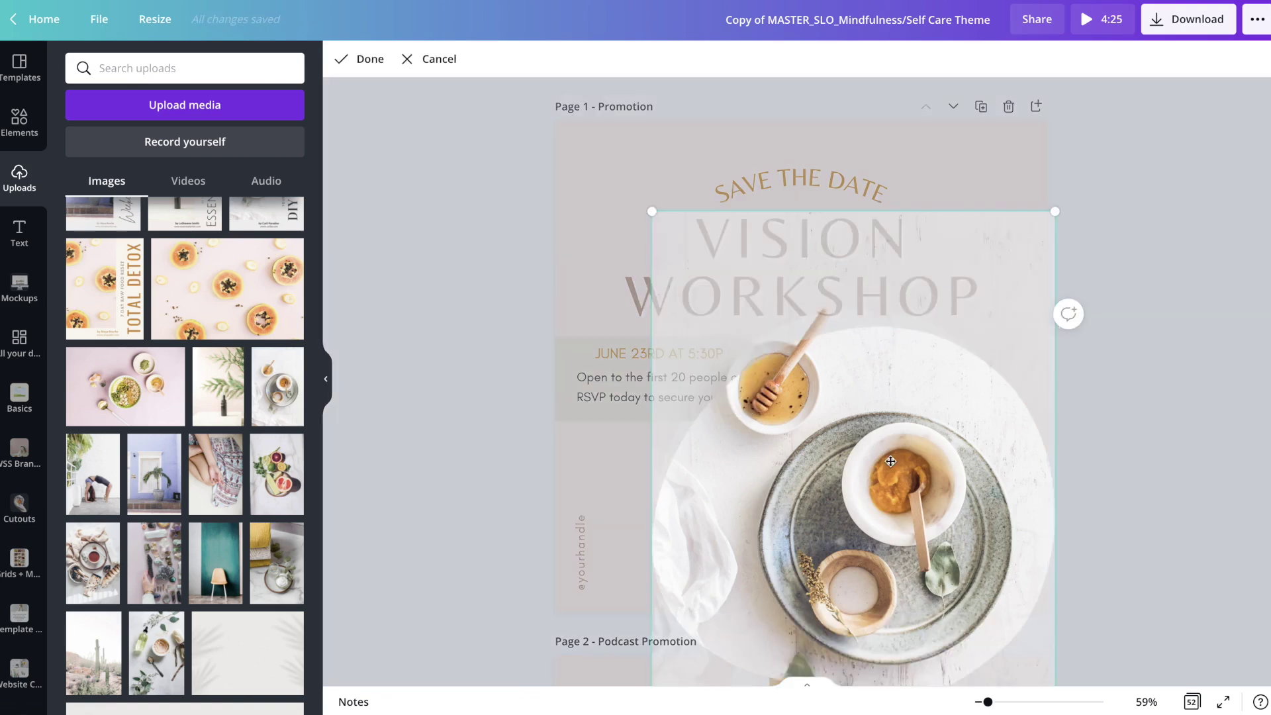
{"action": "left_click_drag", "start_coordinate": [890, 461], "coordinate": [738, 433]}
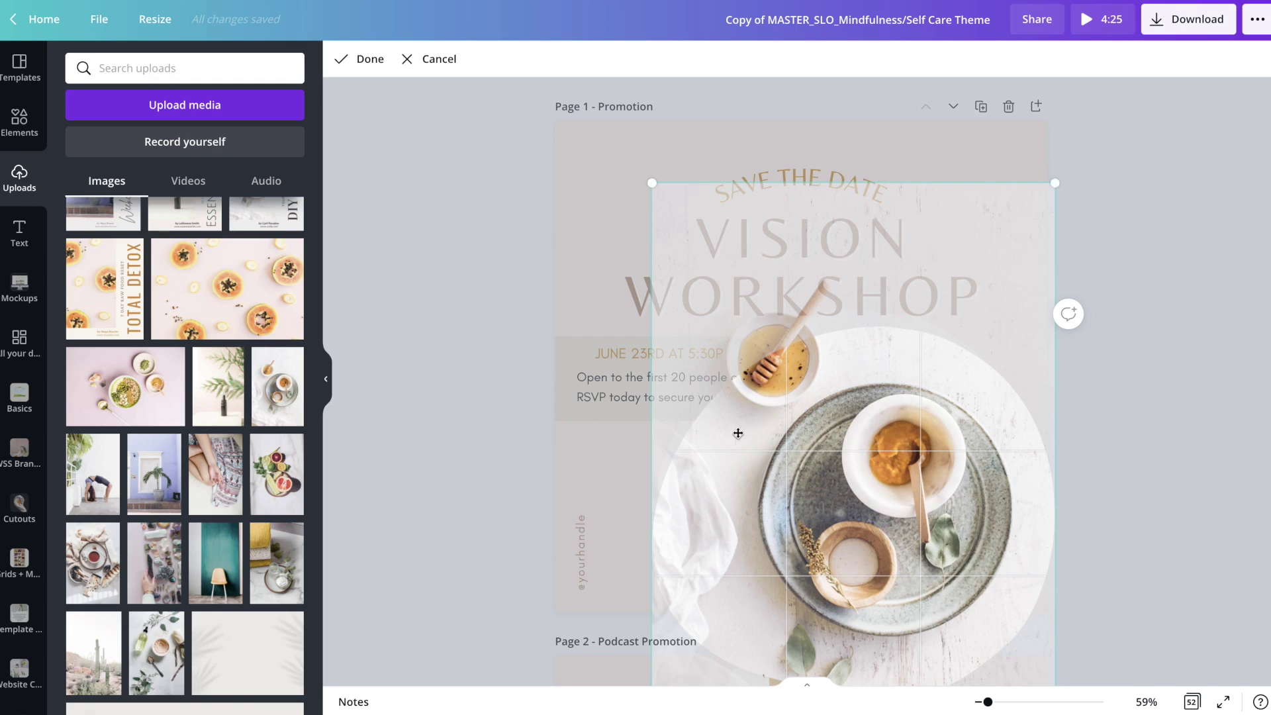
{"action": "left_click", "coordinate": [504, 425]}
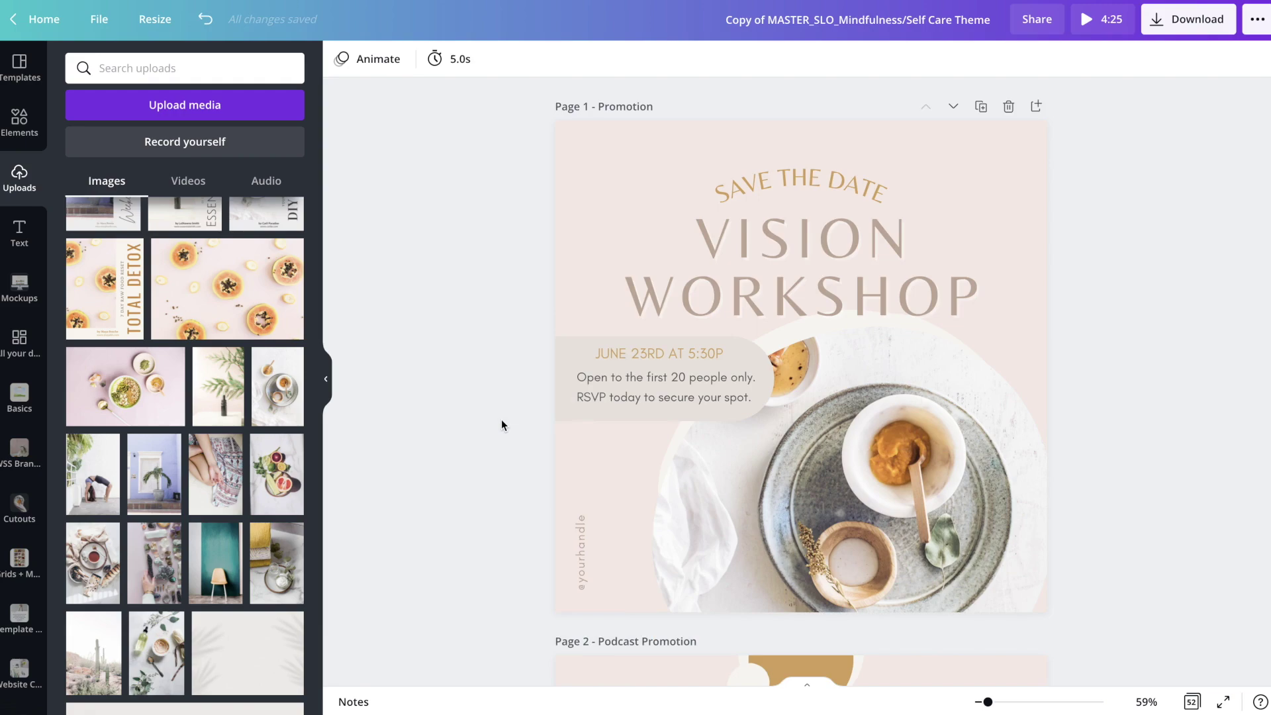
{"action": "left_click", "coordinate": [564, 213]}
{"action": "scroll", "coordinate": [502, 409], "scroll_direction": "down", "scroll_amount": 10}
{"action": "scroll", "coordinate": [503, 409], "scroll_direction": "down", "scroll_amount": 15}
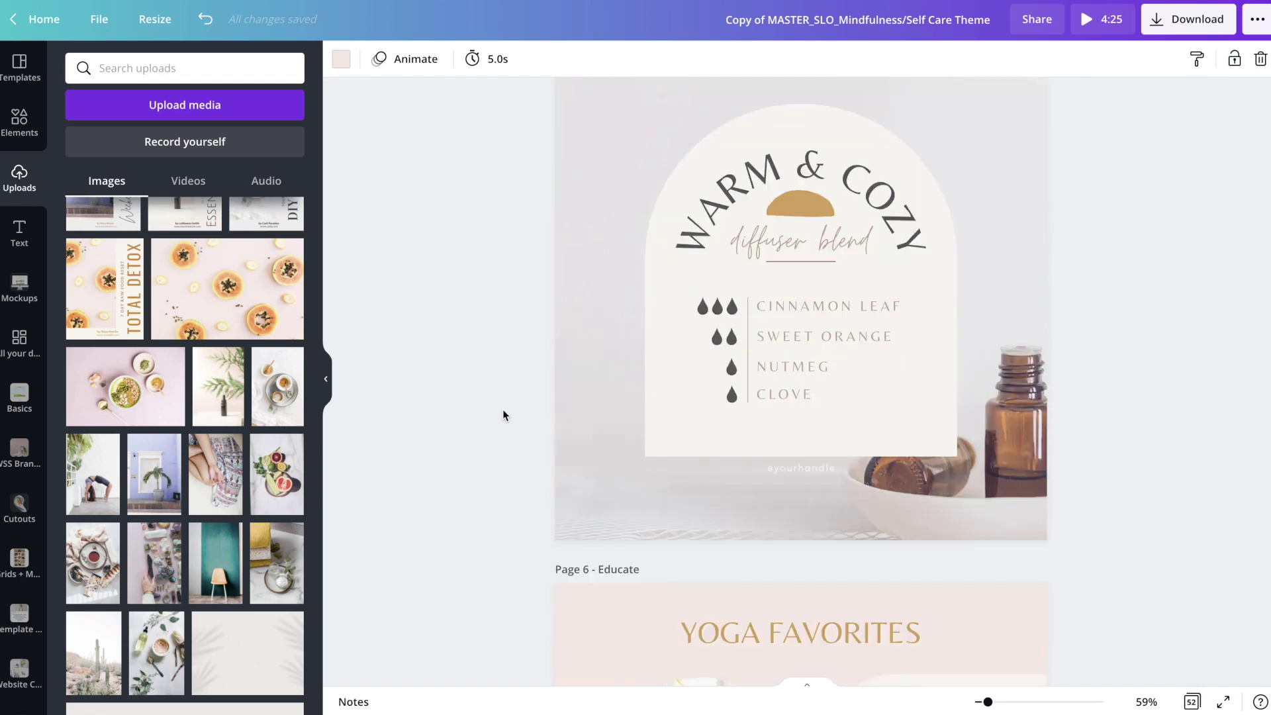
{"action": "scroll", "coordinate": [593, 194], "scroll_direction": "up", "scroll_amount": 20}
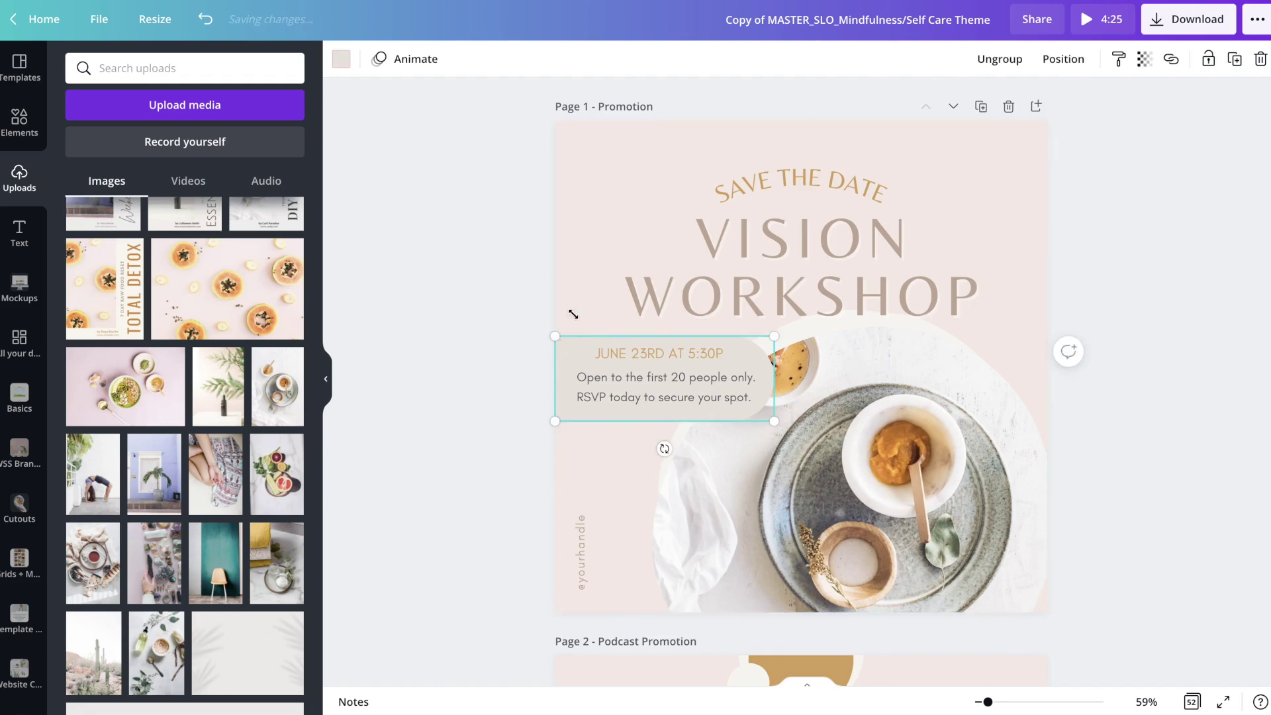
{"action": "left_click", "coordinate": [597, 233]}
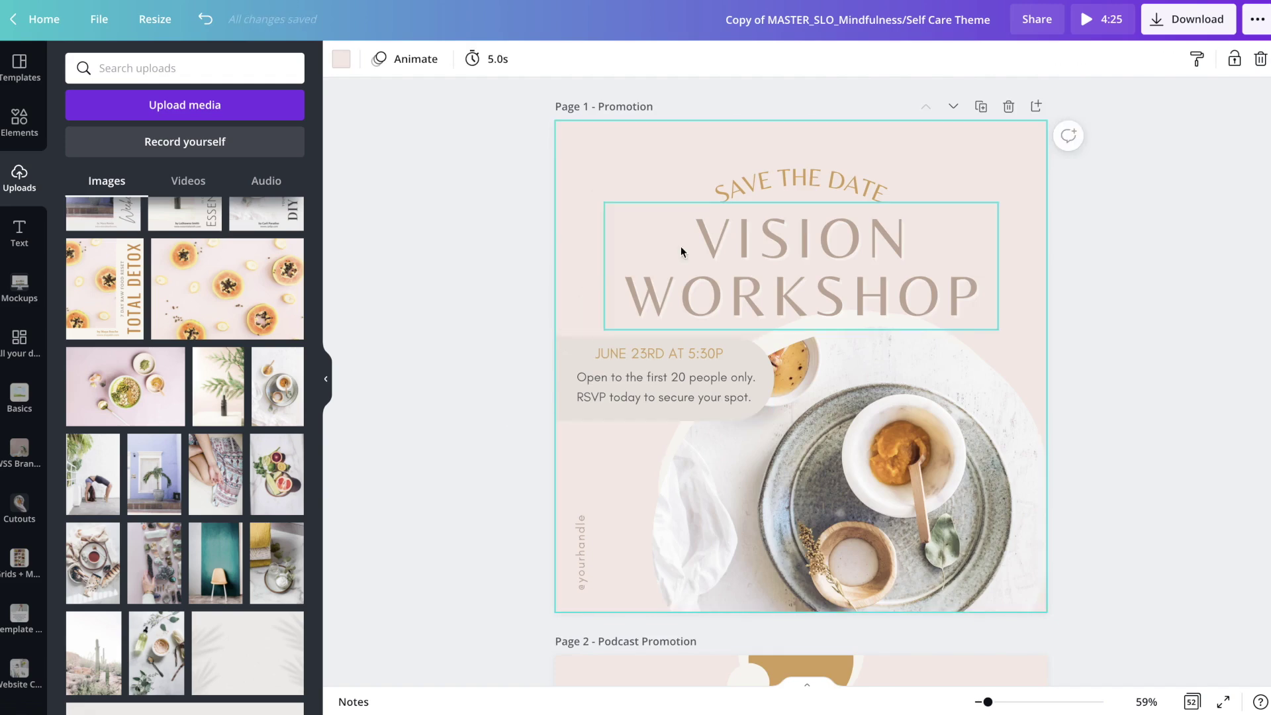
{"action": "left_click", "coordinate": [748, 258]}
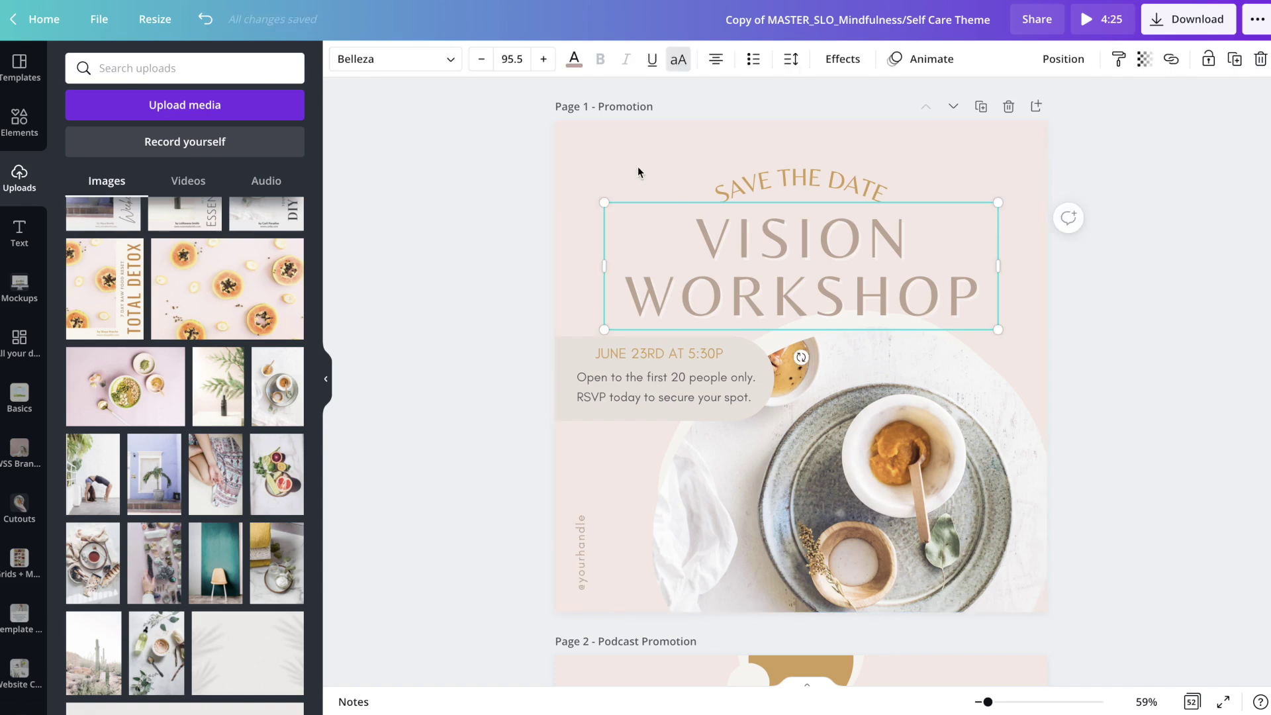
{"action": "left_click", "coordinate": [632, 186]}
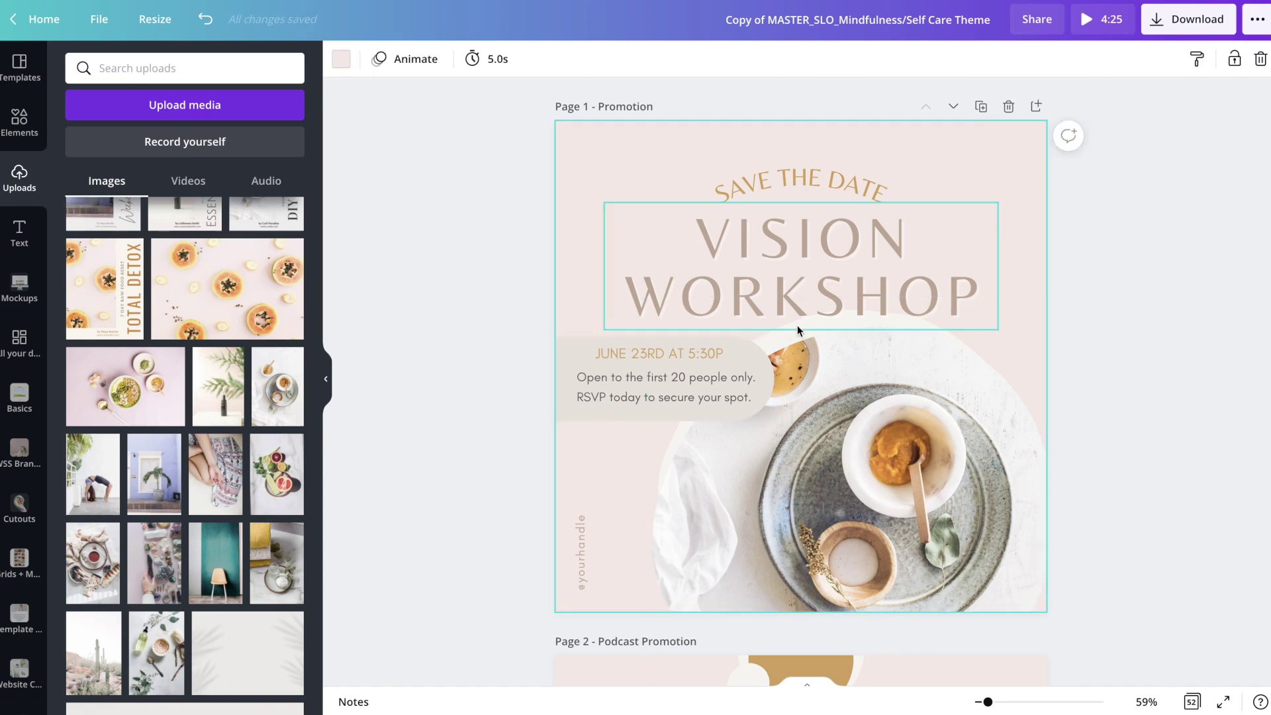
{"action": "left_click", "coordinate": [774, 344]}
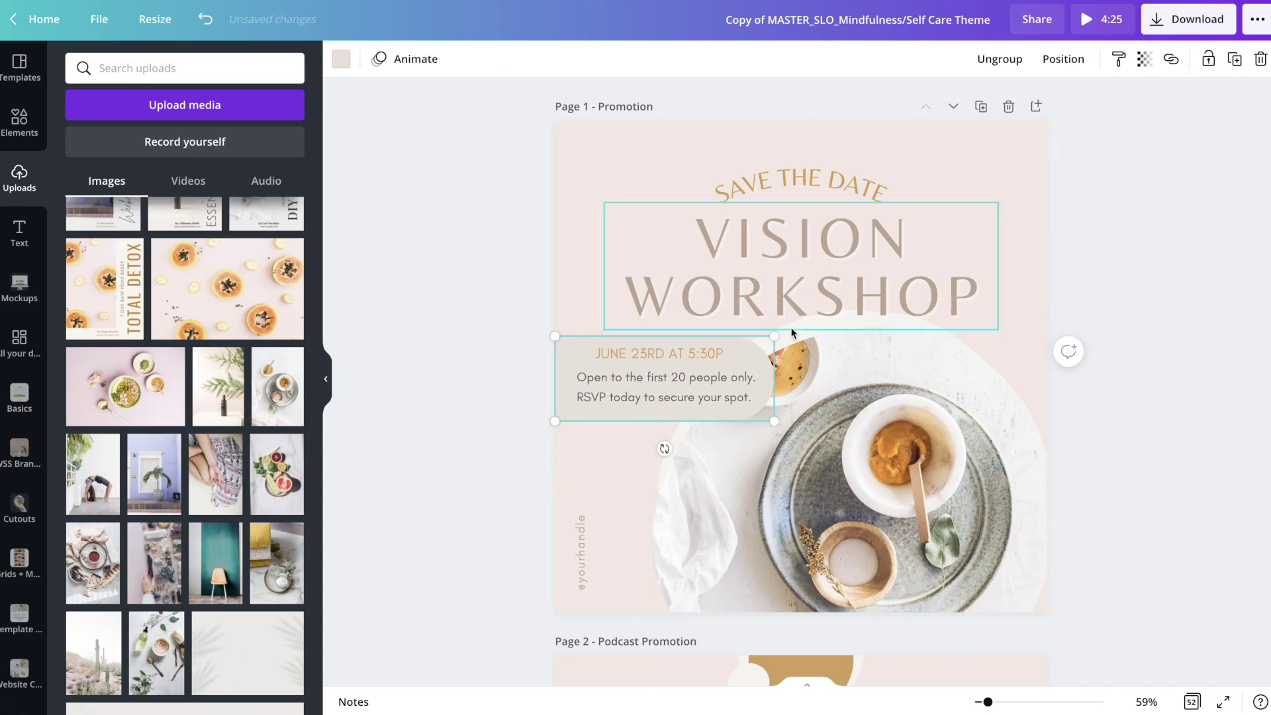
{"action": "left_click", "coordinate": [798, 339]}
{"action": "left_click", "coordinate": [582, 158]}
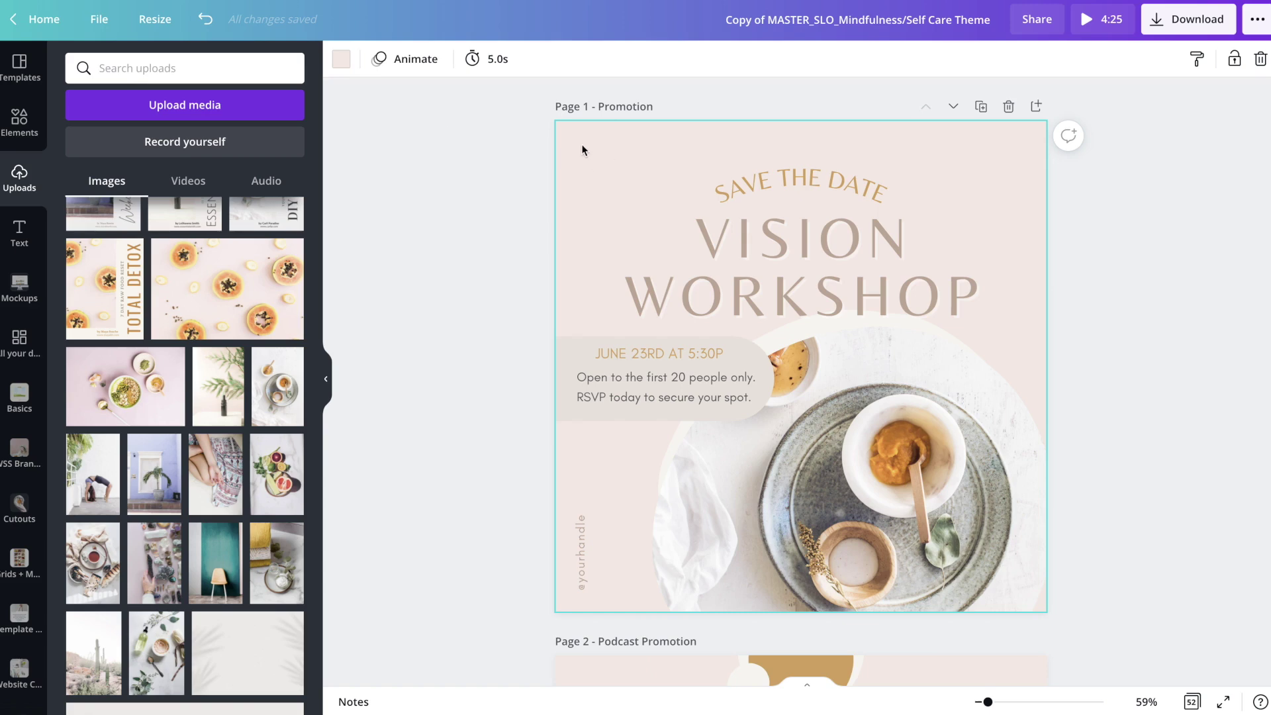
Try peach, lighter and custom beige backgrounds, undo, then set page 1's background to taupe #A89D84
{"action": "left_click", "coordinate": [341, 61]}
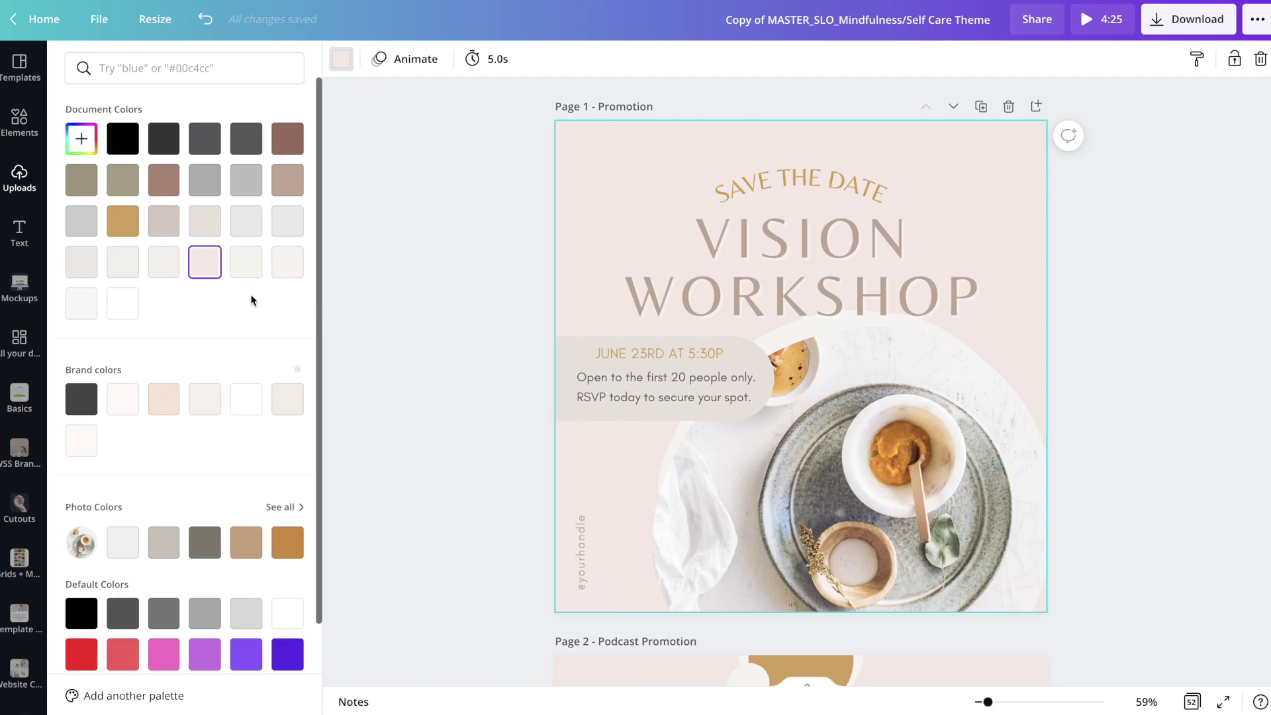
{"action": "left_click", "coordinate": [165, 403]}
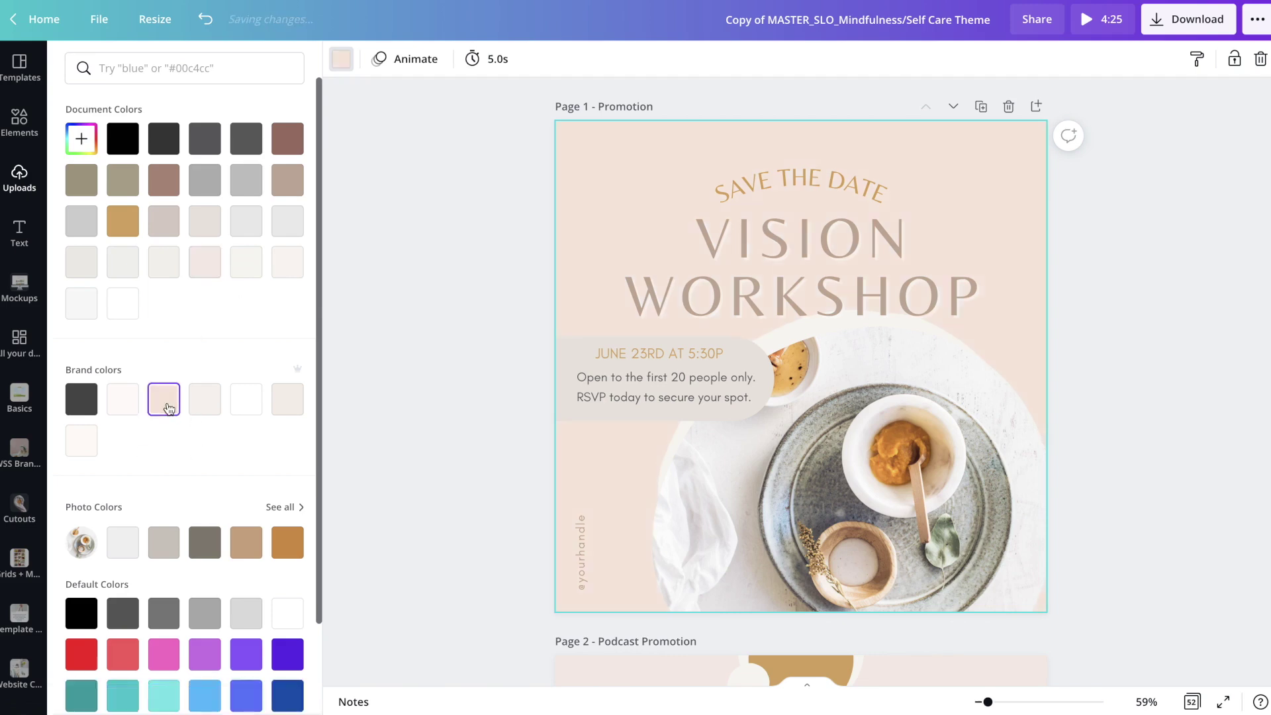
{"action": "left_click", "coordinate": [203, 402]}
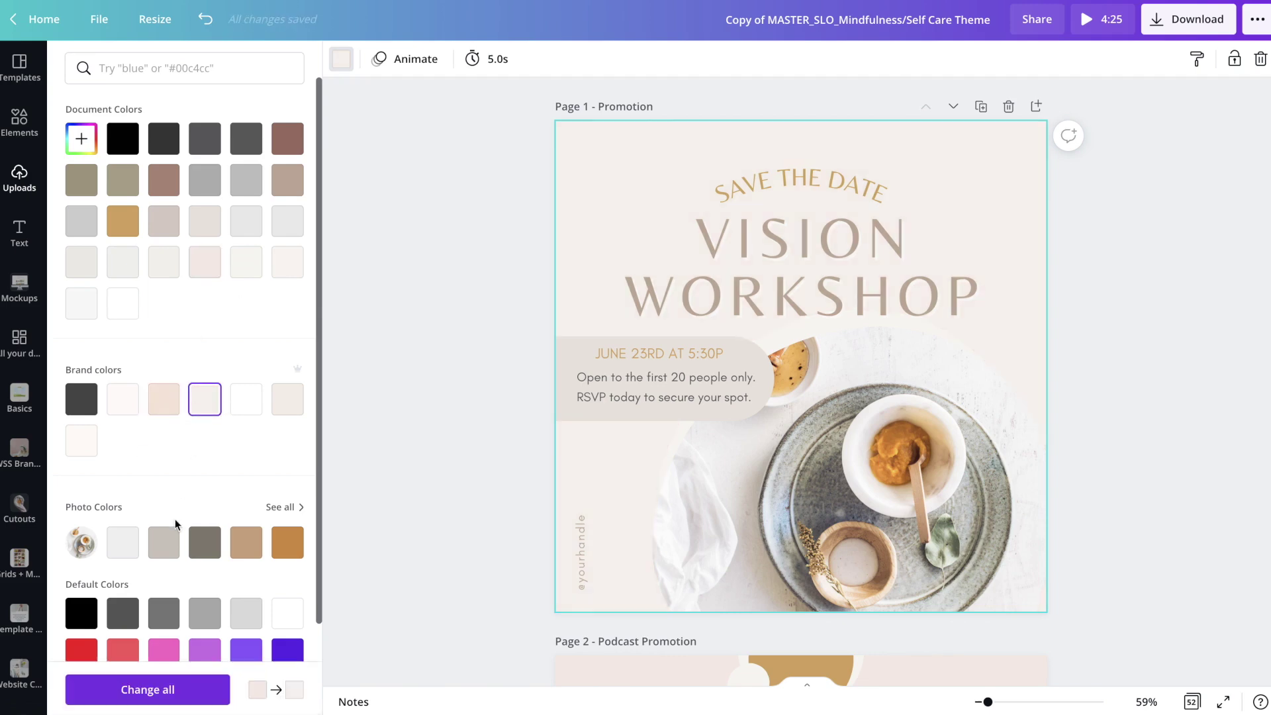
{"action": "left_click", "coordinate": [127, 183]}
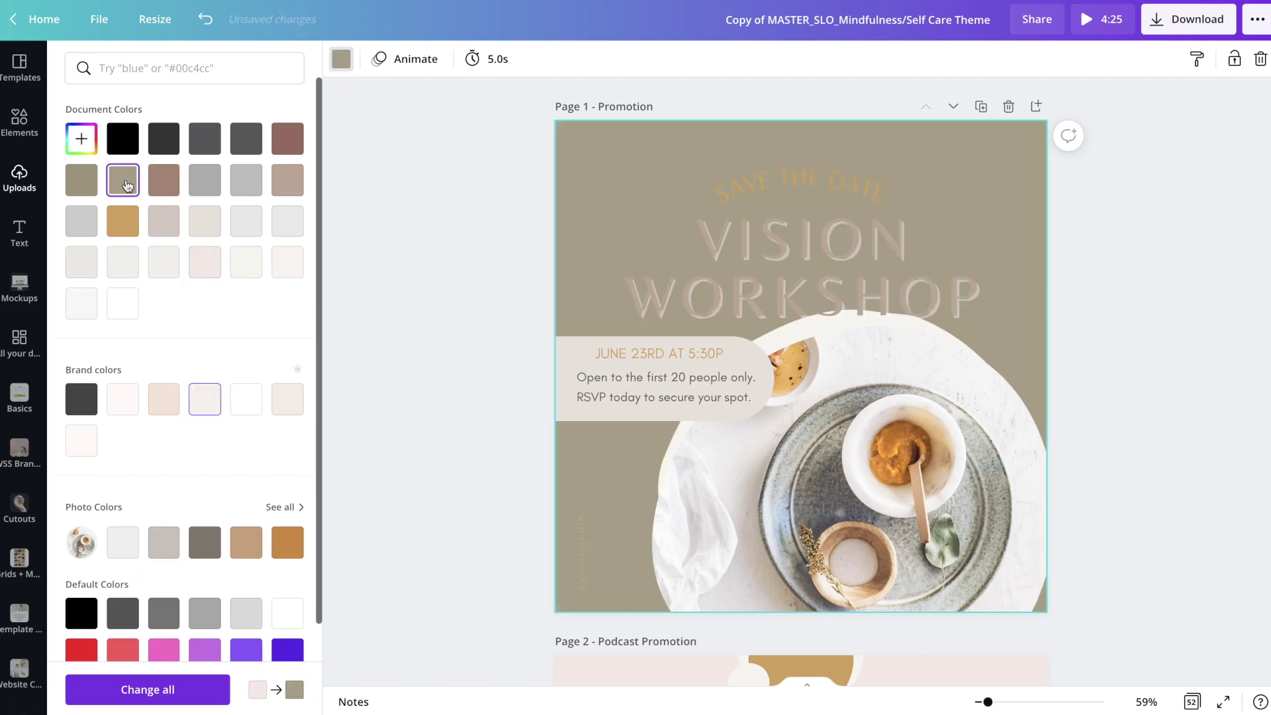
{"action": "left_click", "coordinate": [82, 144]}
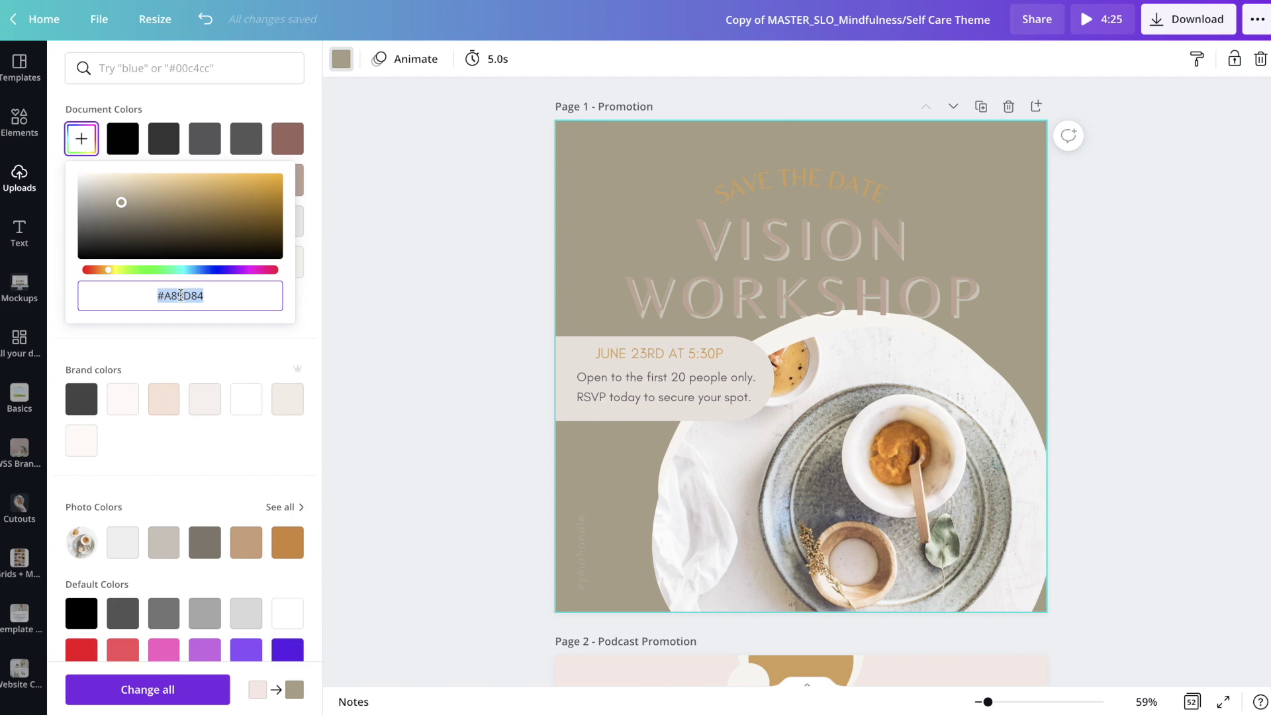
{"action": "left_click_drag", "start_coordinate": [121, 201], "coordinate": [105, 178]}
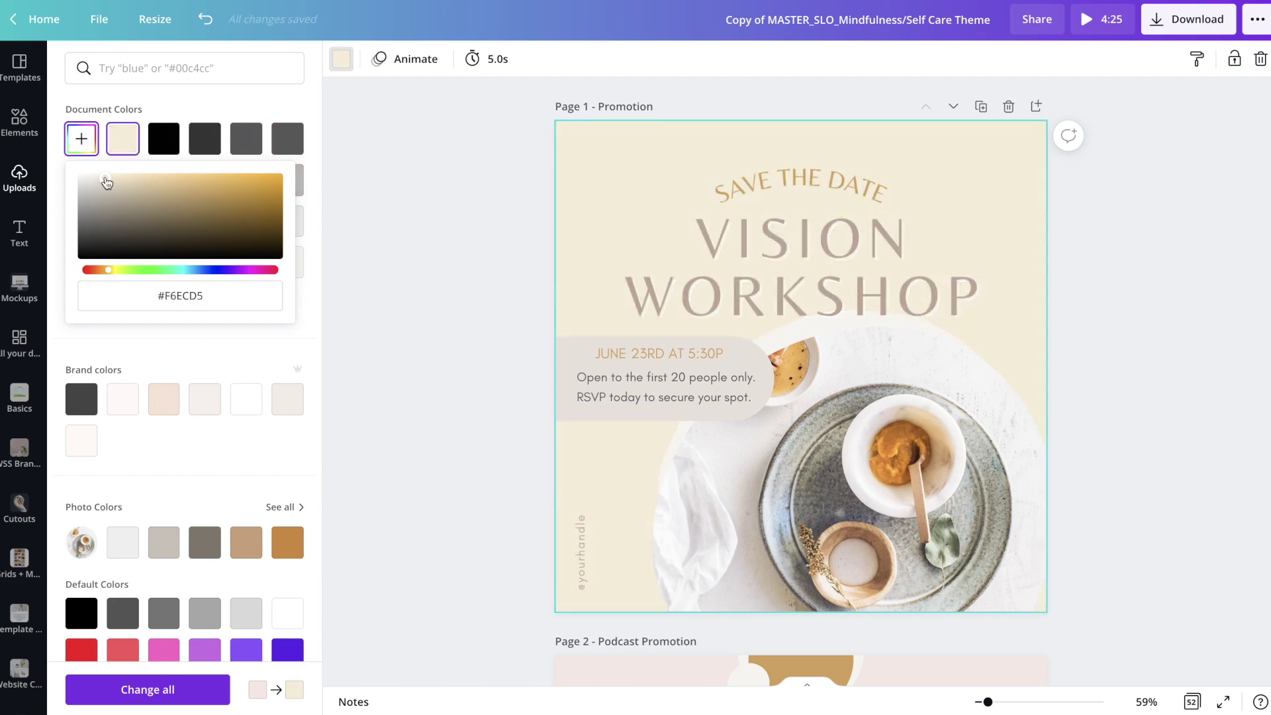
{"action": "left_click", "coordinate": [356, 309]}
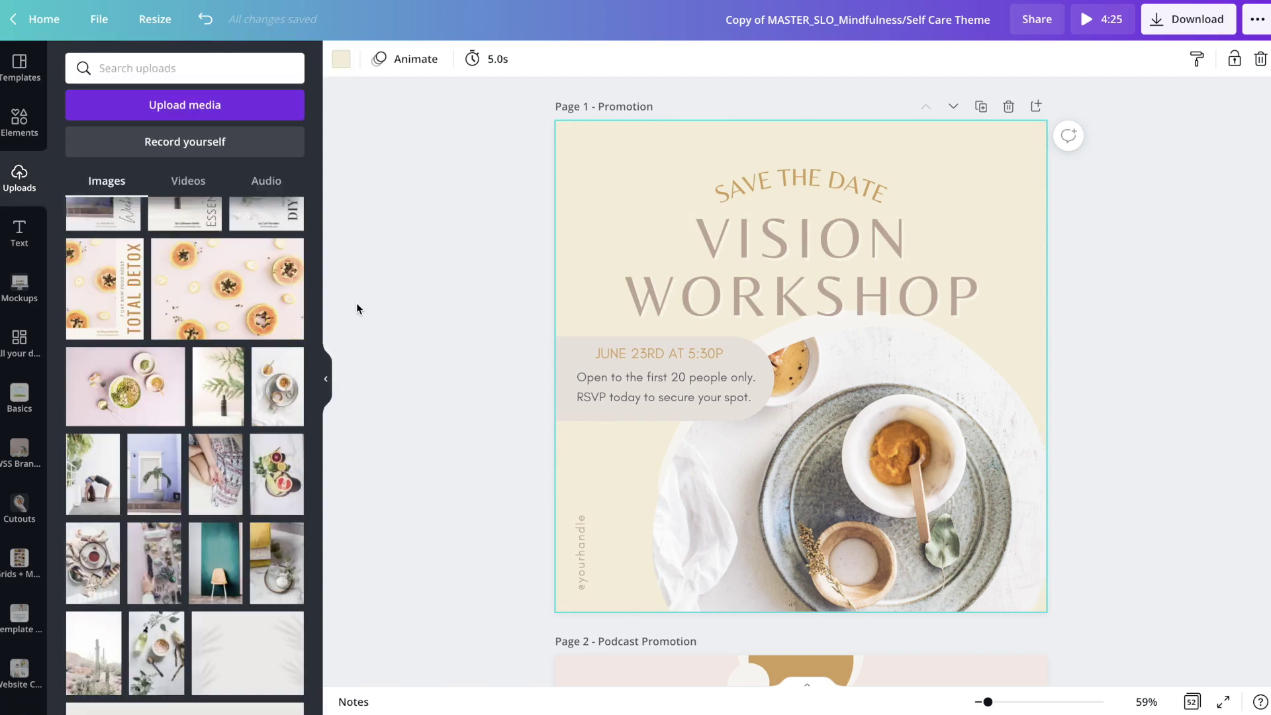
{"action": "key", "text": "ctrl+z"}
{"action": "key", "text": "ctrl+z"}
{"action": "left_click", "coordinate": [341, 59]}
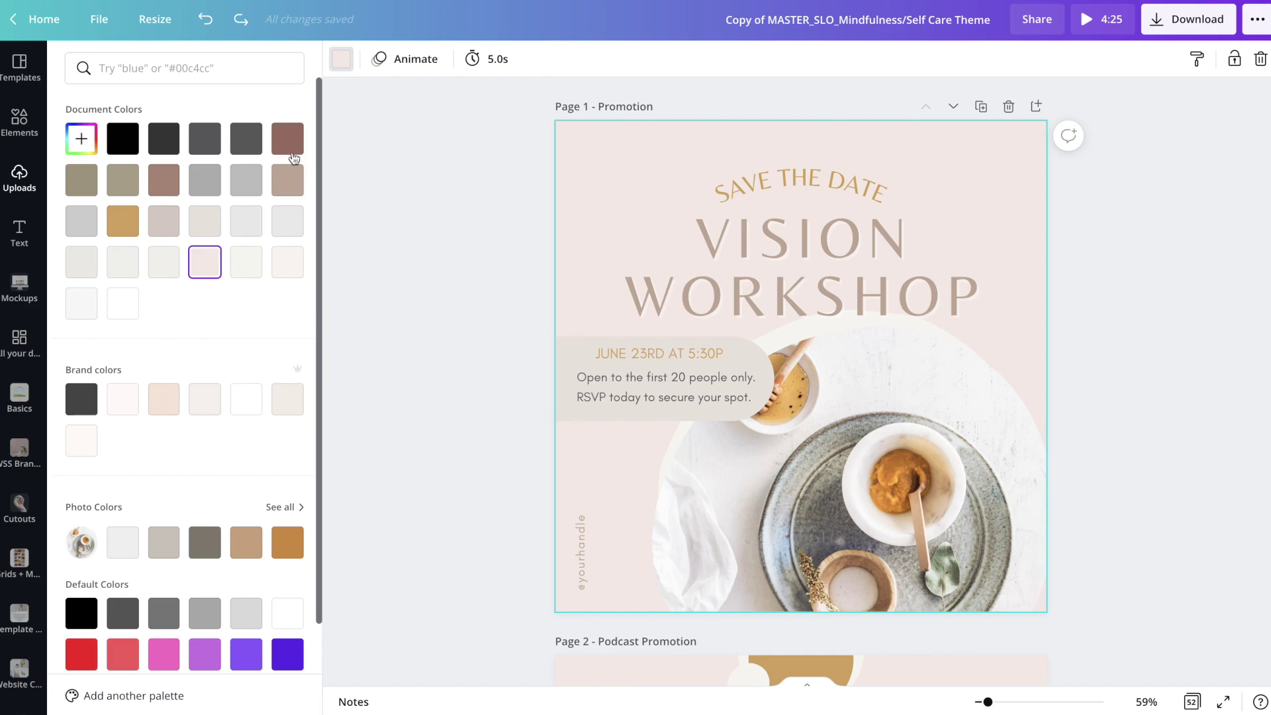
{"action": "left_click", "coordinate": [122, 189]}
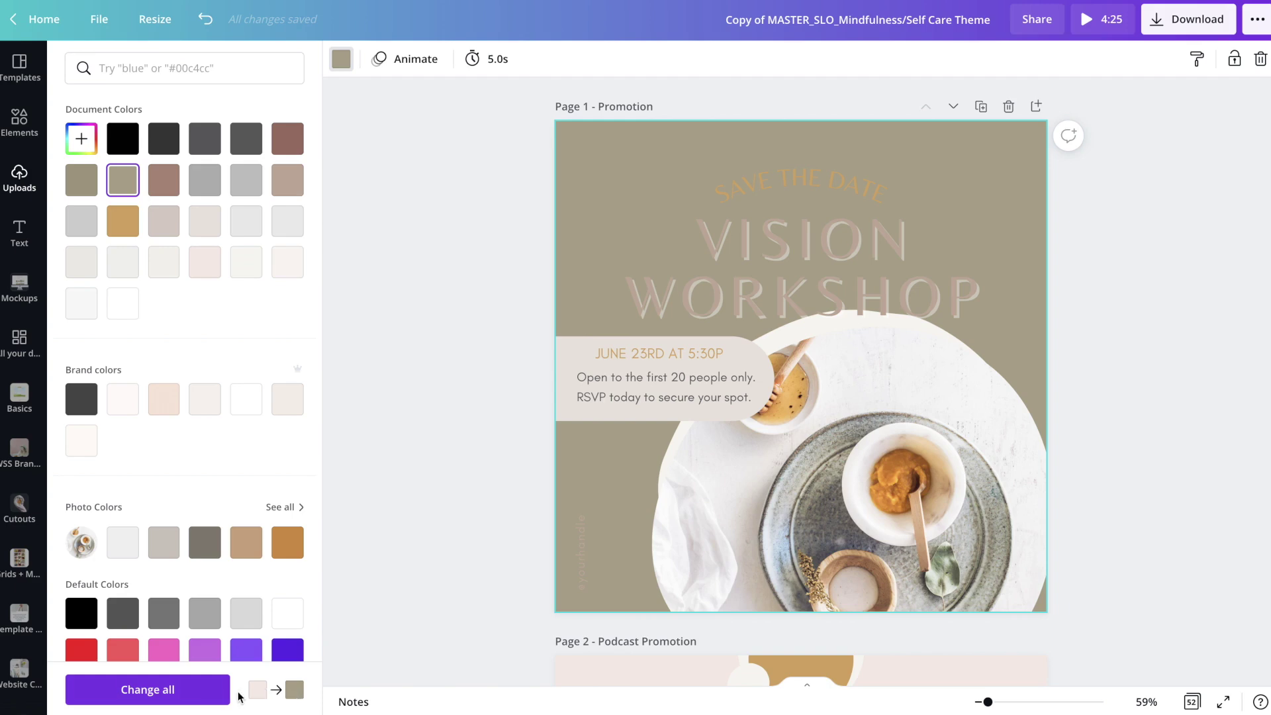
Apply the taupe colour to all pages and scroll down to Page 10's Product Showcase
{"action": "left_click", "coordinate": [164, 691]}
{"action": "scroll", "coordinate": [381, 621], "scroll_direction": "down", "scroll_amount": 5}
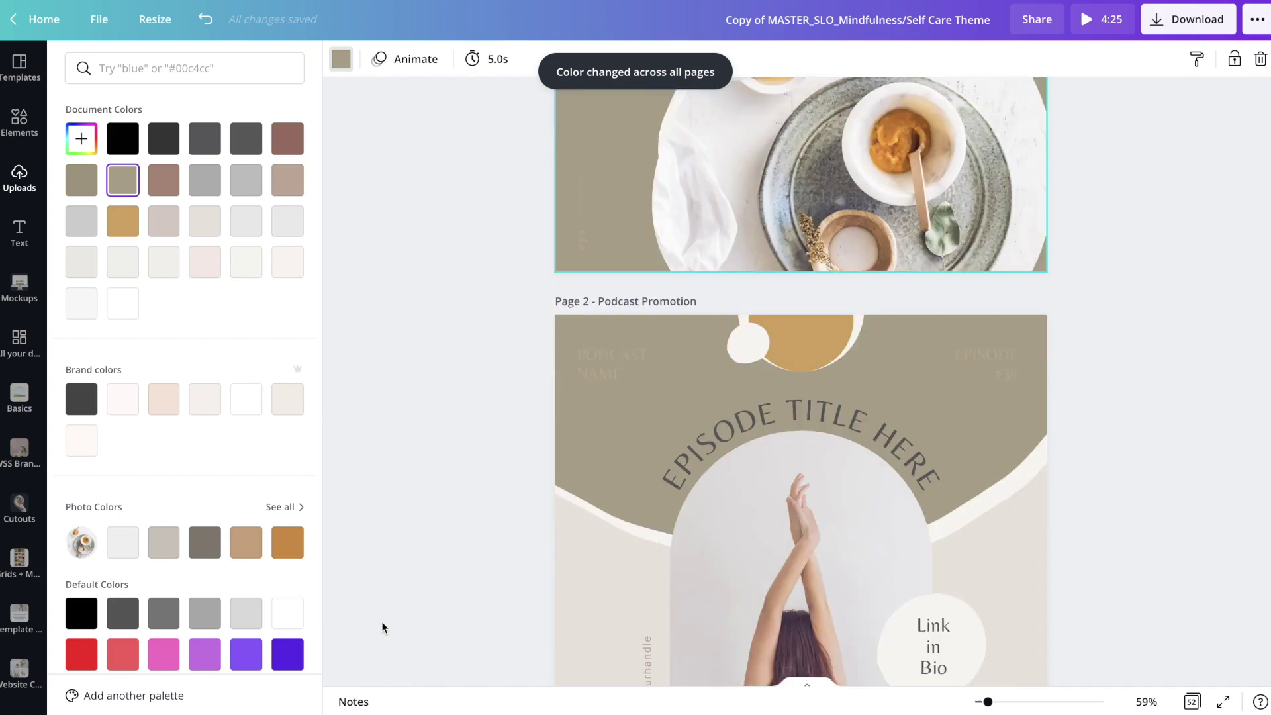
{"action": "scroll", "coordinate": [381, 621], "scroll_direction": "down", "scroll_amount": 15}
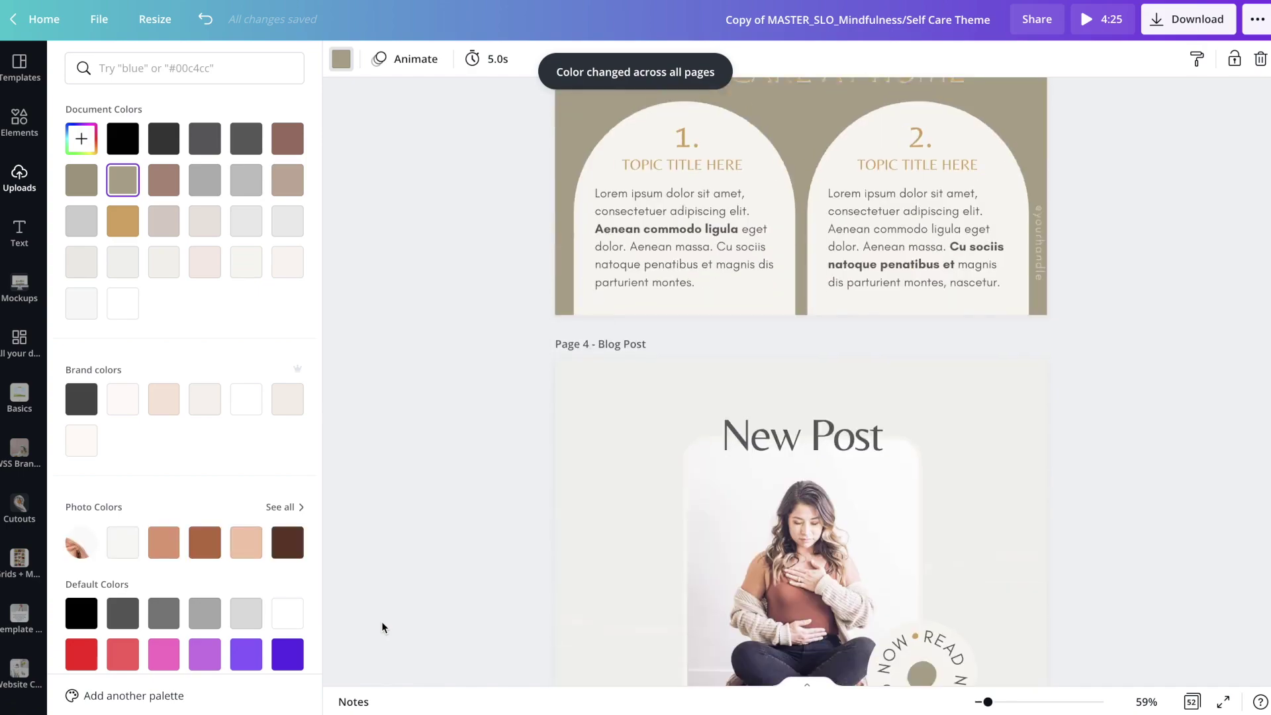
{"action": "scroll", "coordinate": [381, 621], "scroll_direction": "down", "scroll_amount": 20}
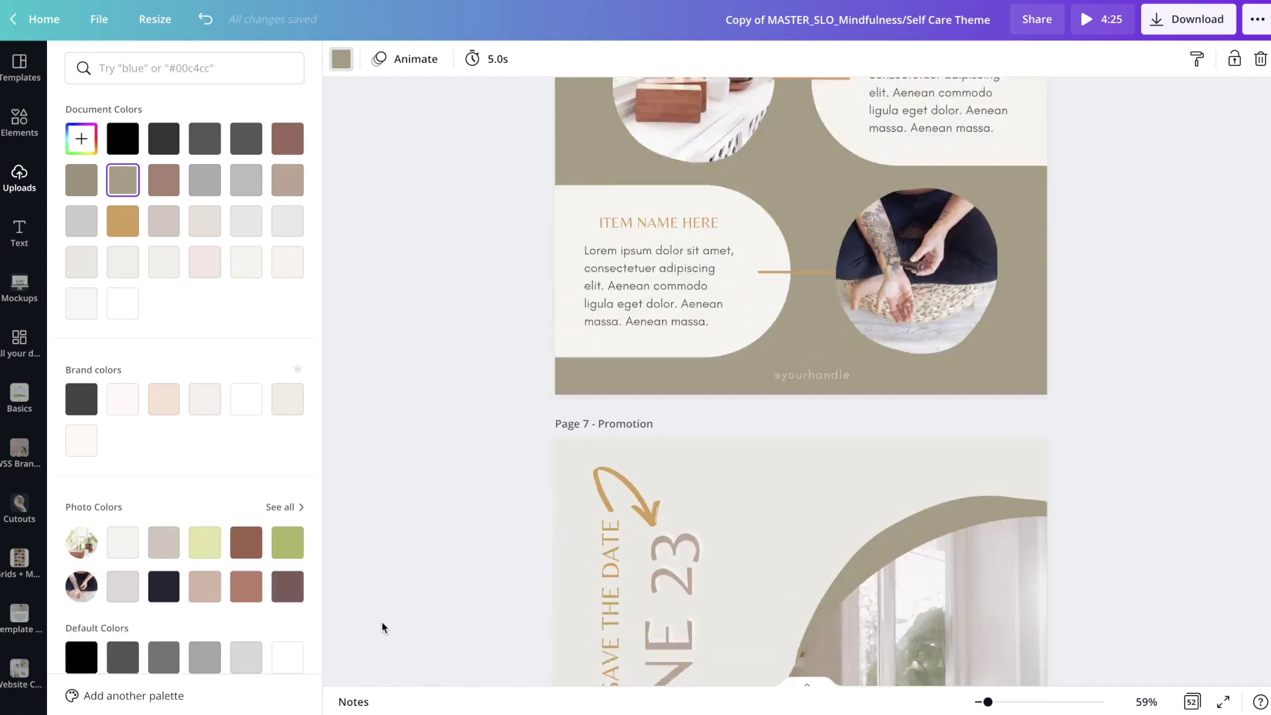
{"action": "scroll", "coordinate": [381, 621], "scroll_direction": "down", "scroll_amount": 20}
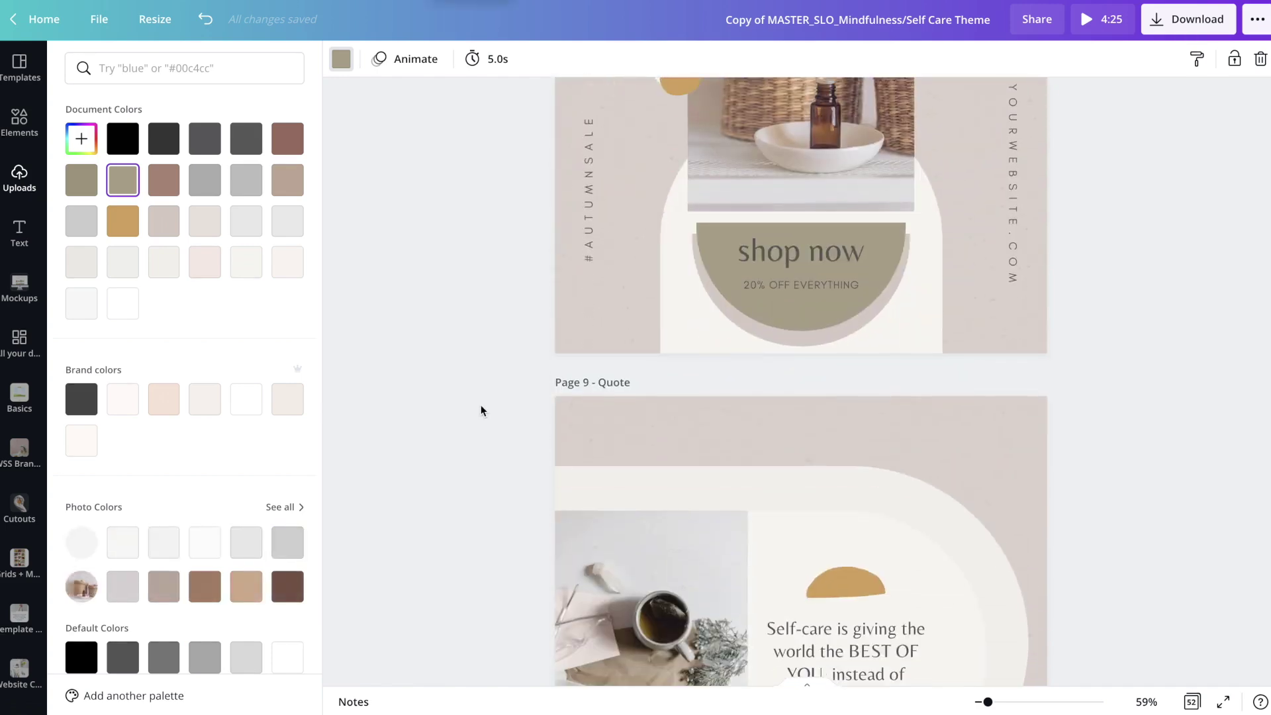
{"action": "scroll", "coordinate": [480, 406], "scroll_direction": "down", "scroll_amount": 8}
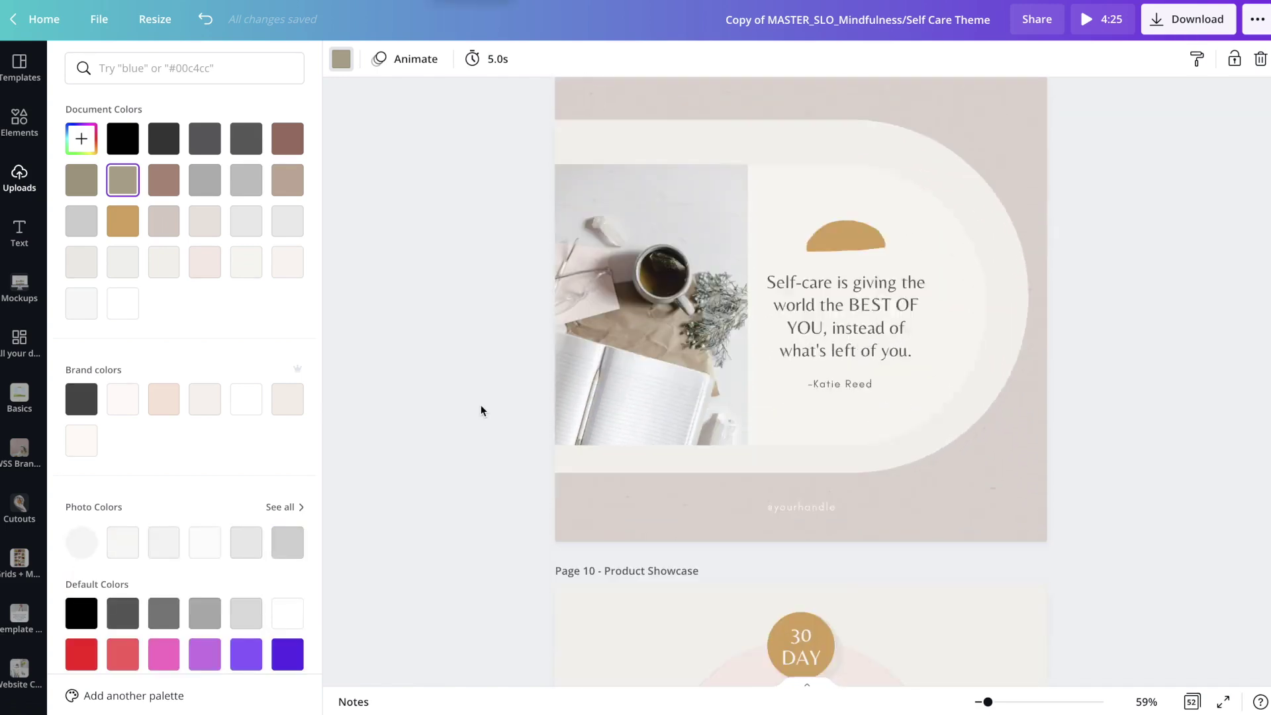
{"action": "scroll", "coordinate": [481, 405], "scroll_direction": "down", "scroll_amount": 6}
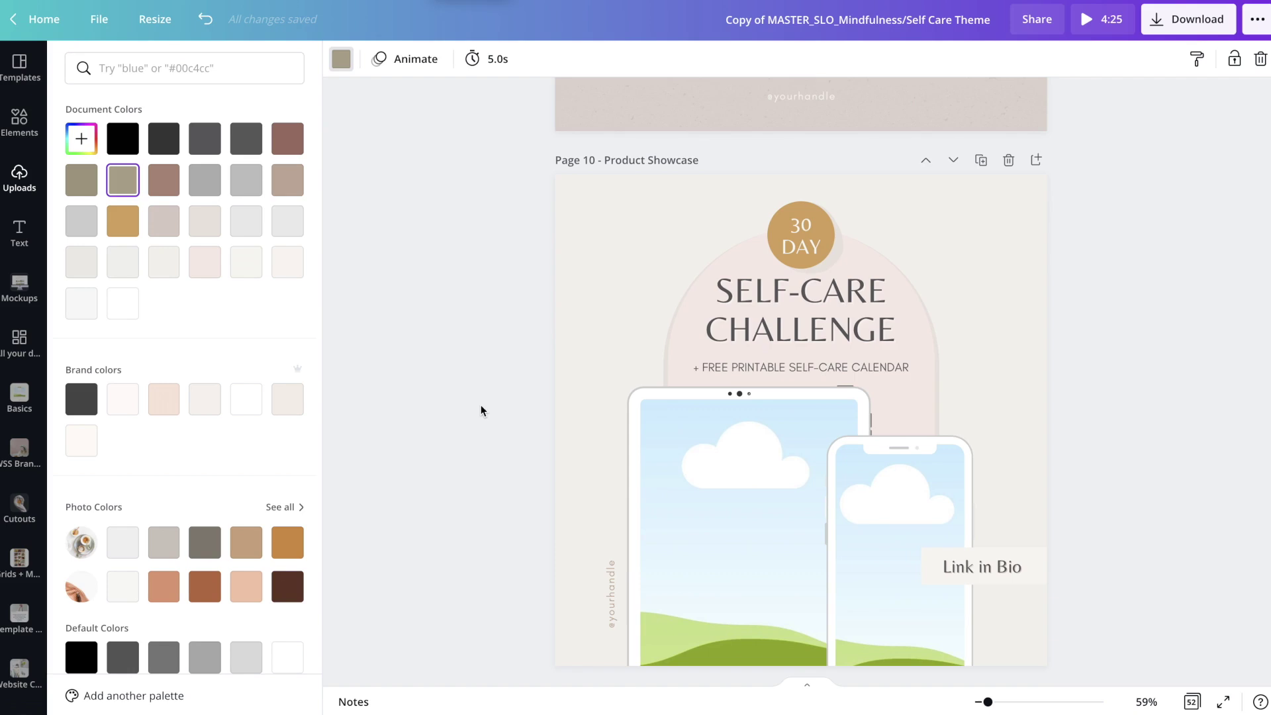
{"action": "scroll", "coordinate": [480, 405], "scroll_direction": "down", "scroll_amount": 1}
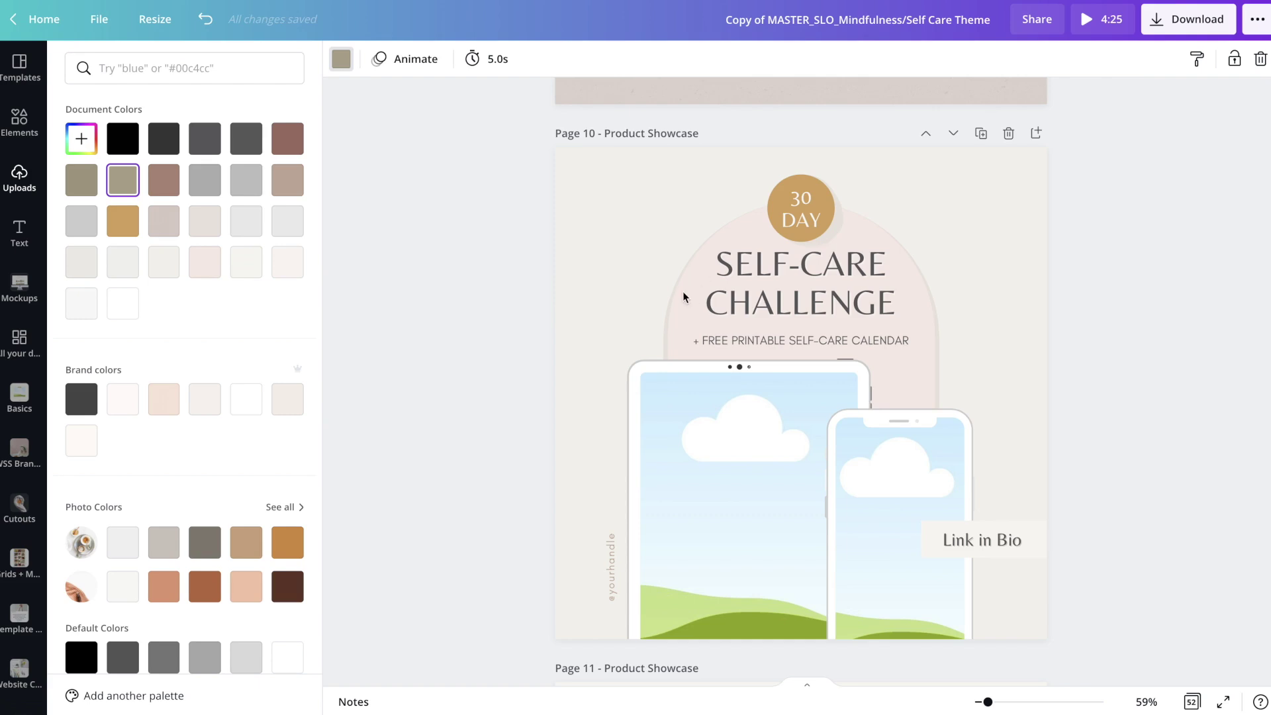
Unlock the pale pink arch behind the Self-Care Challenge title, undoing an accidental title-group move
{"action": "left_click", "coordinate": [672, 344]}
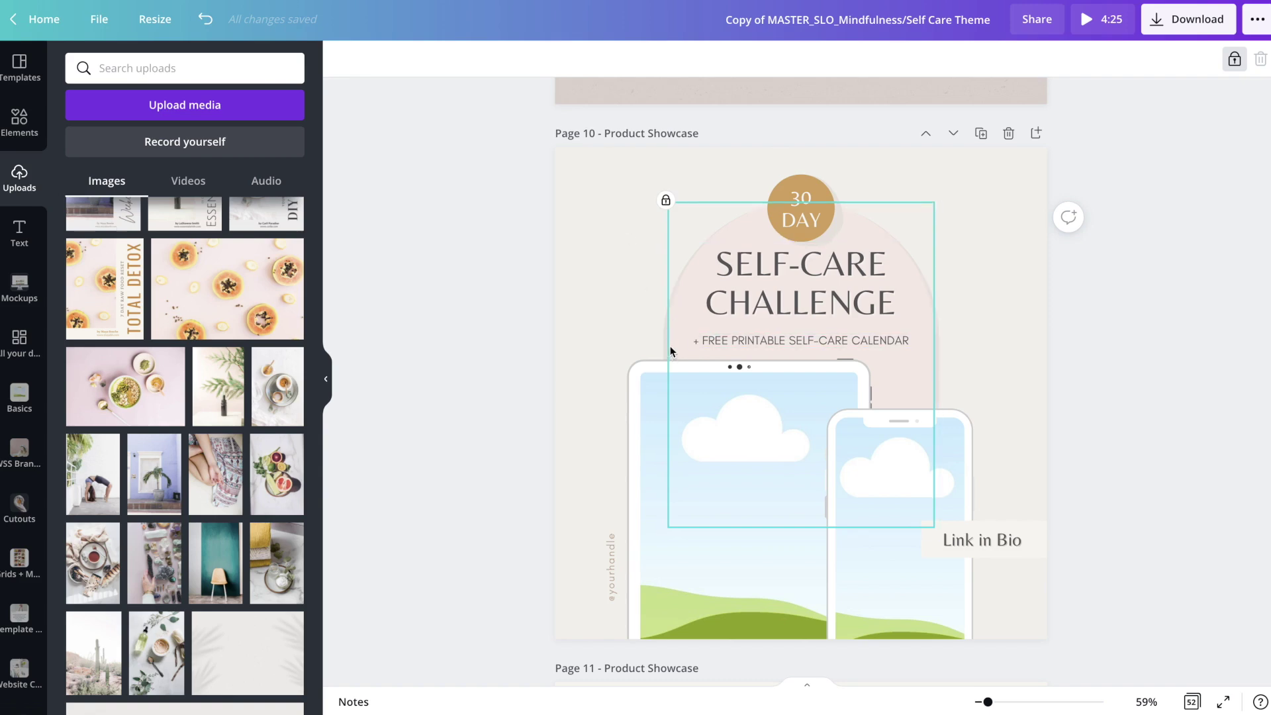
{"action": "left_click", "coordinate": [594, 183]}
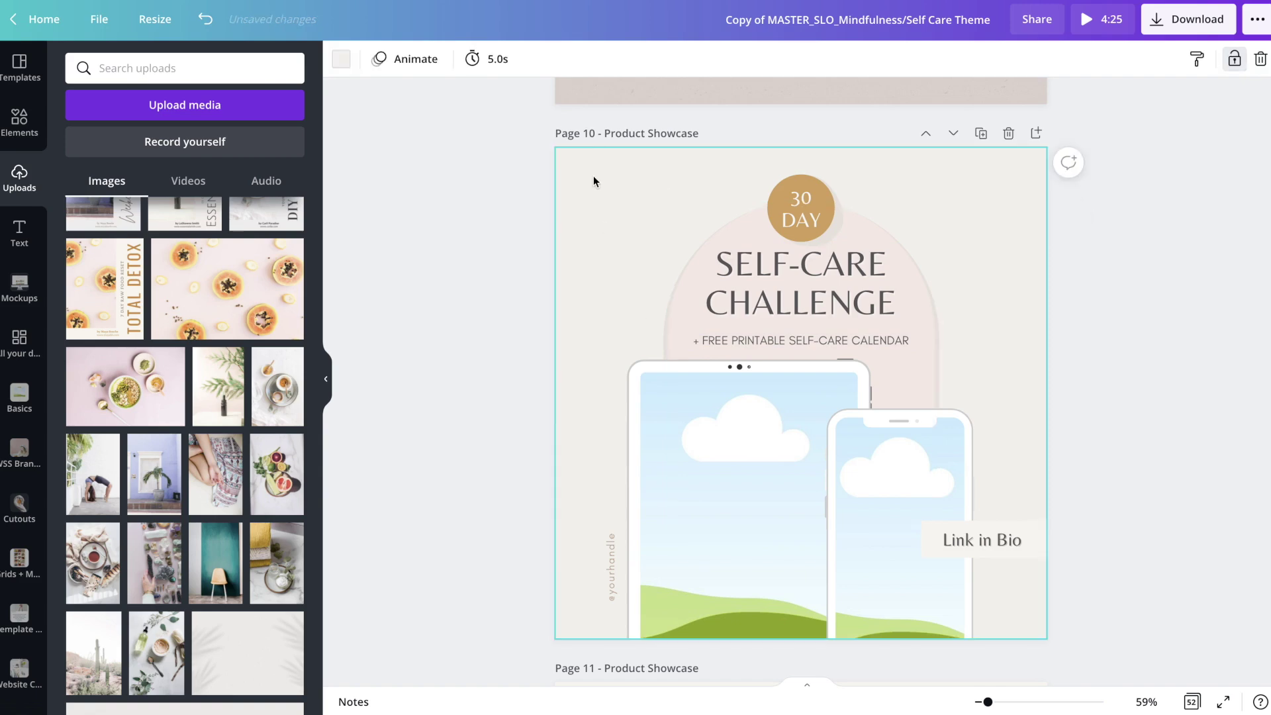
{"action": "left_click_drag", "start_coordinate": [593, 175], "coordinate": [760, 302]}
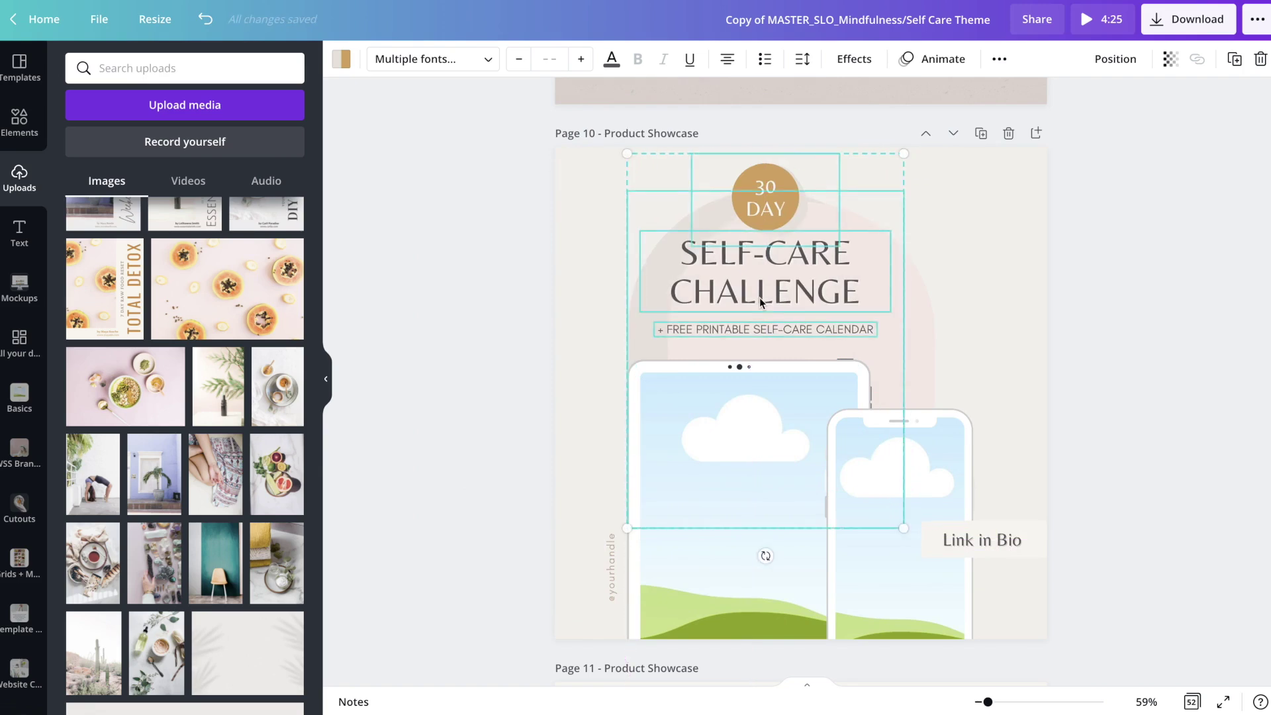
{"action": "key", "text": "ctrl+z"}
{"action": "left_click", "coordinate": [617, 221]}
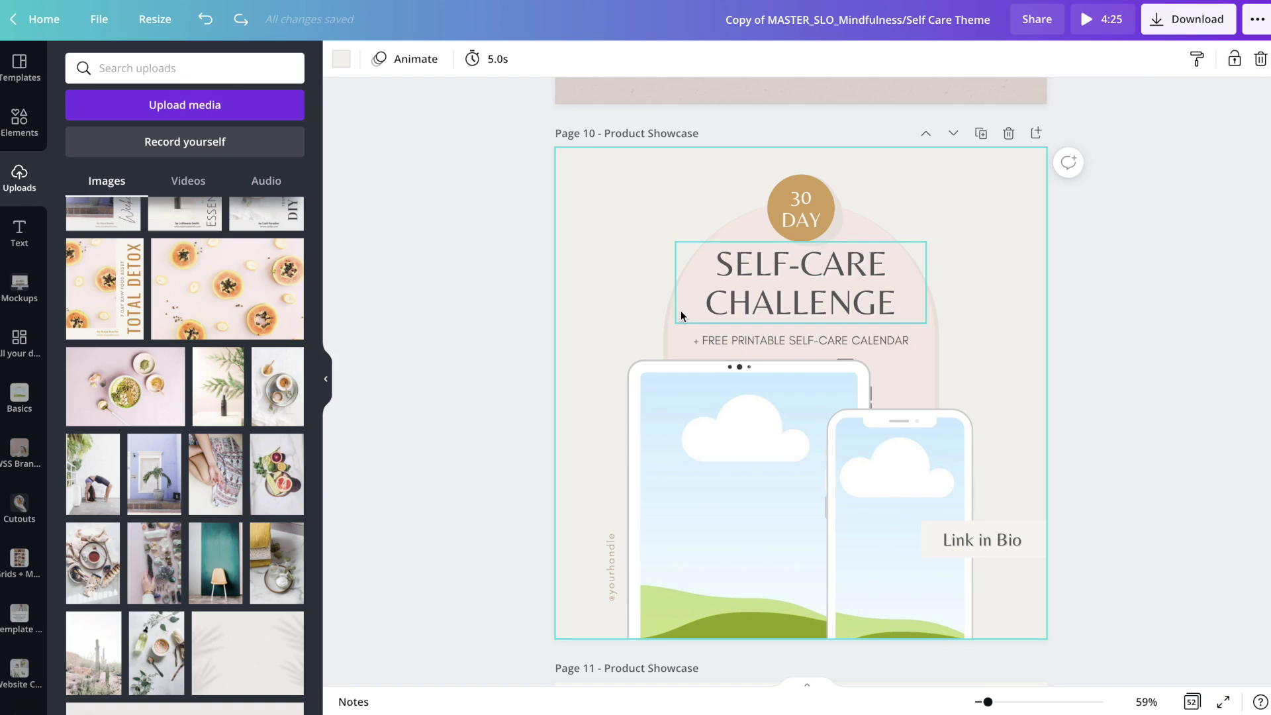
{"action": "left_click", "coordinate": [673, 332]}
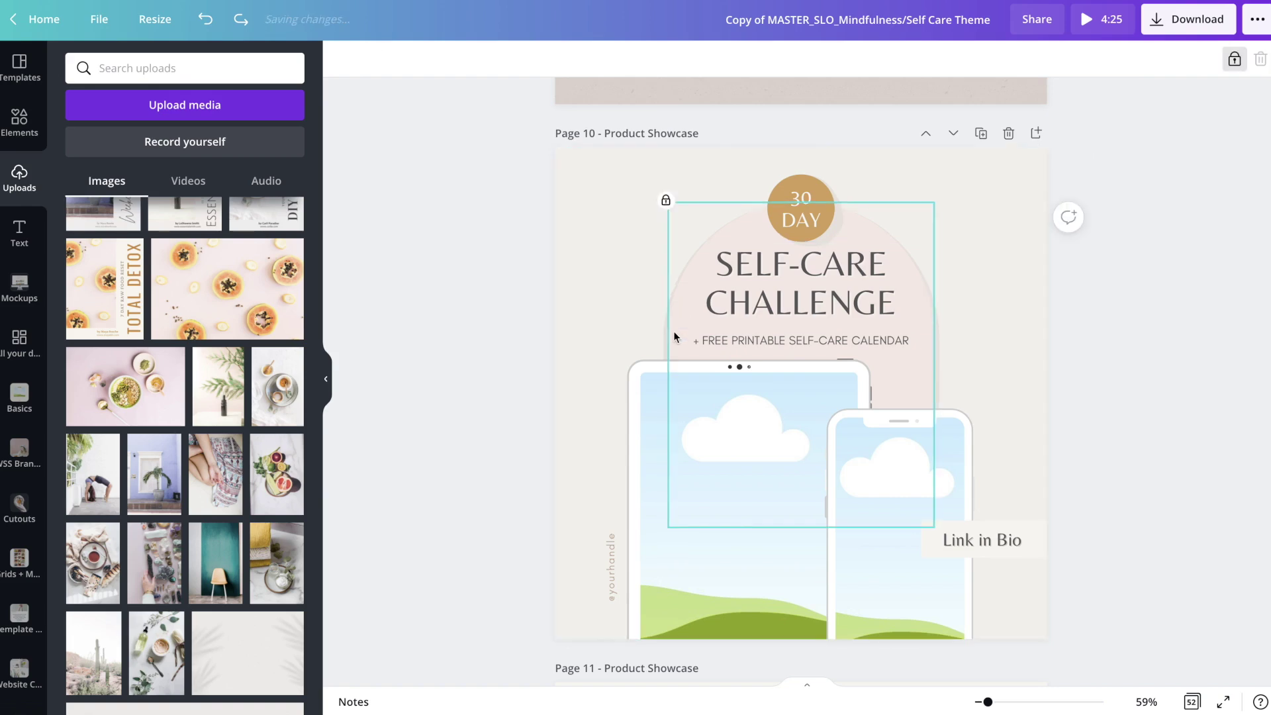
{"action": "left_click", "coordinate": [1235, 61]}
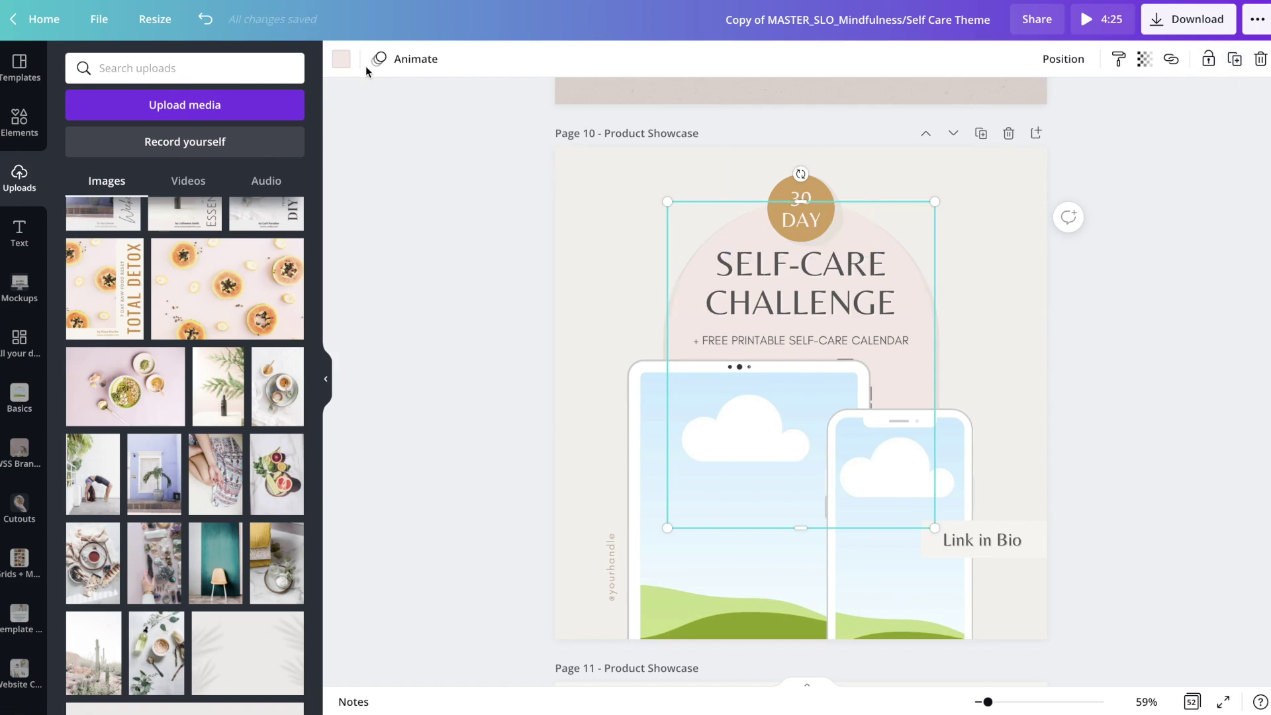
Recolour the arch taupe, then undo both that and page 1's taupe background
{"action": "left_click", "coordinate": [345, 60]}
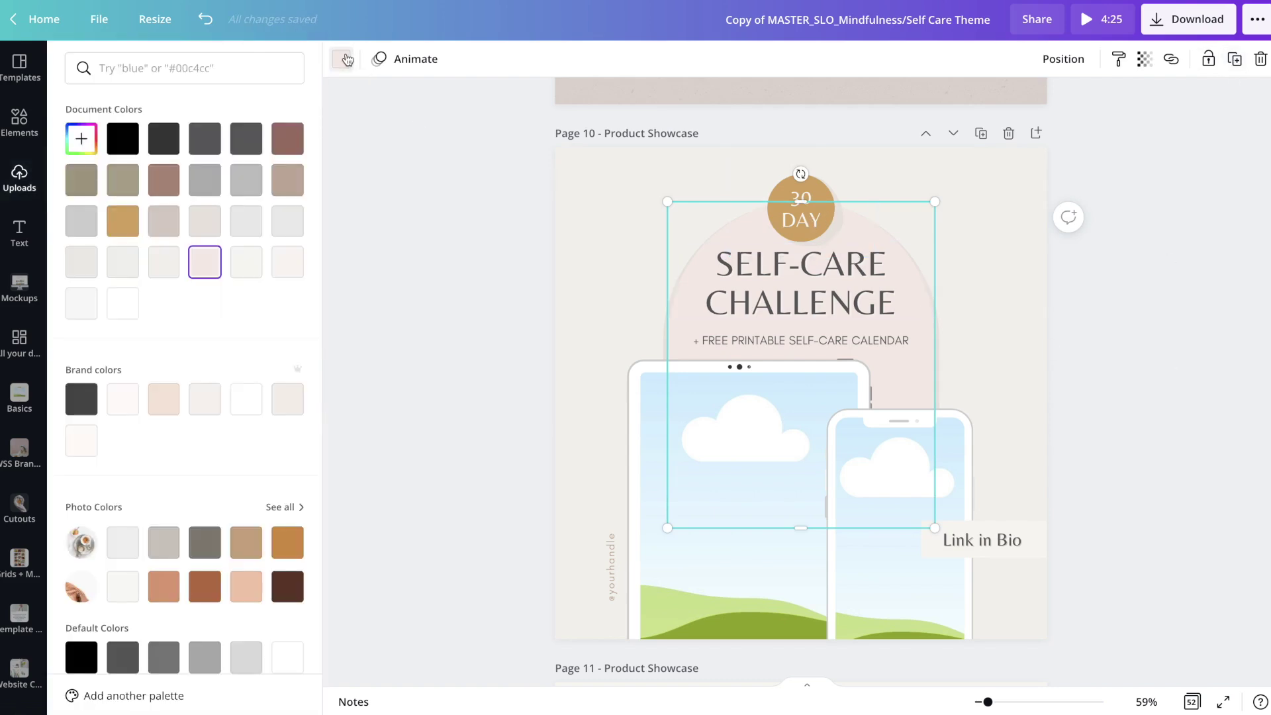
{"action": "left_click", "coordinate": [118, 186]}
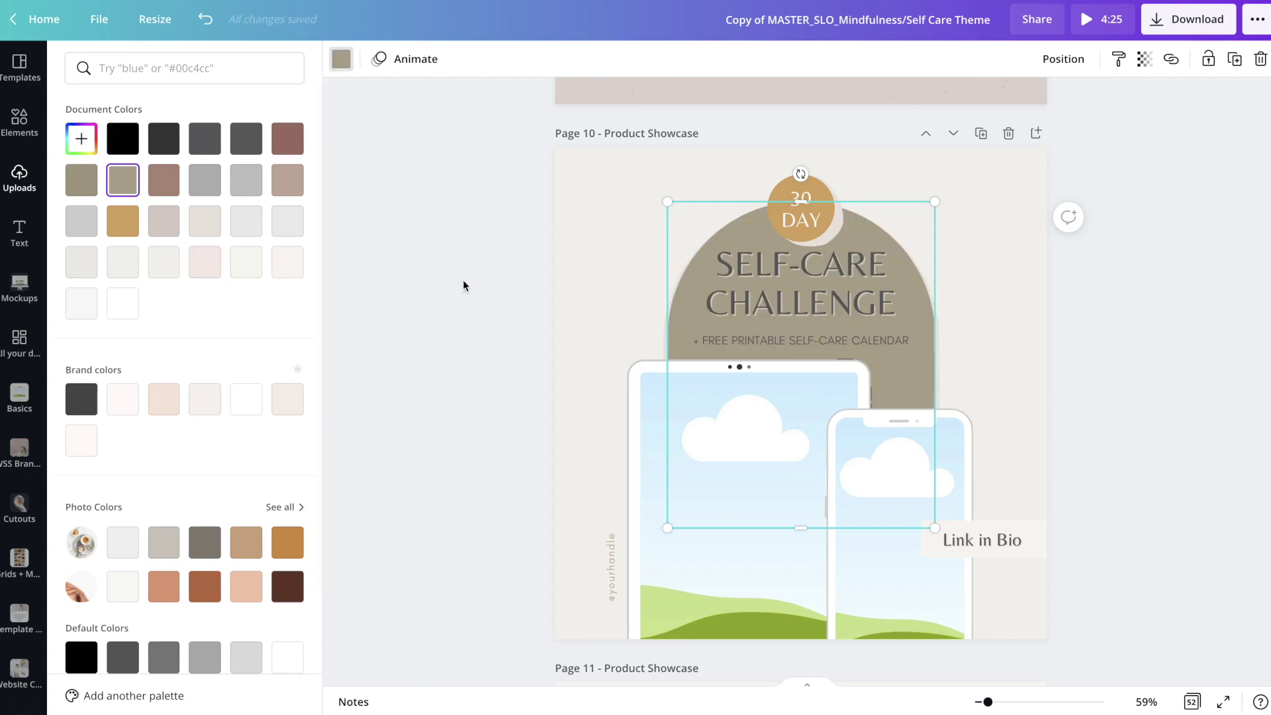
{"action": "scroll", "coordinate": [462, 285], "scroll_direction": "down", "scroll_amount": 8}
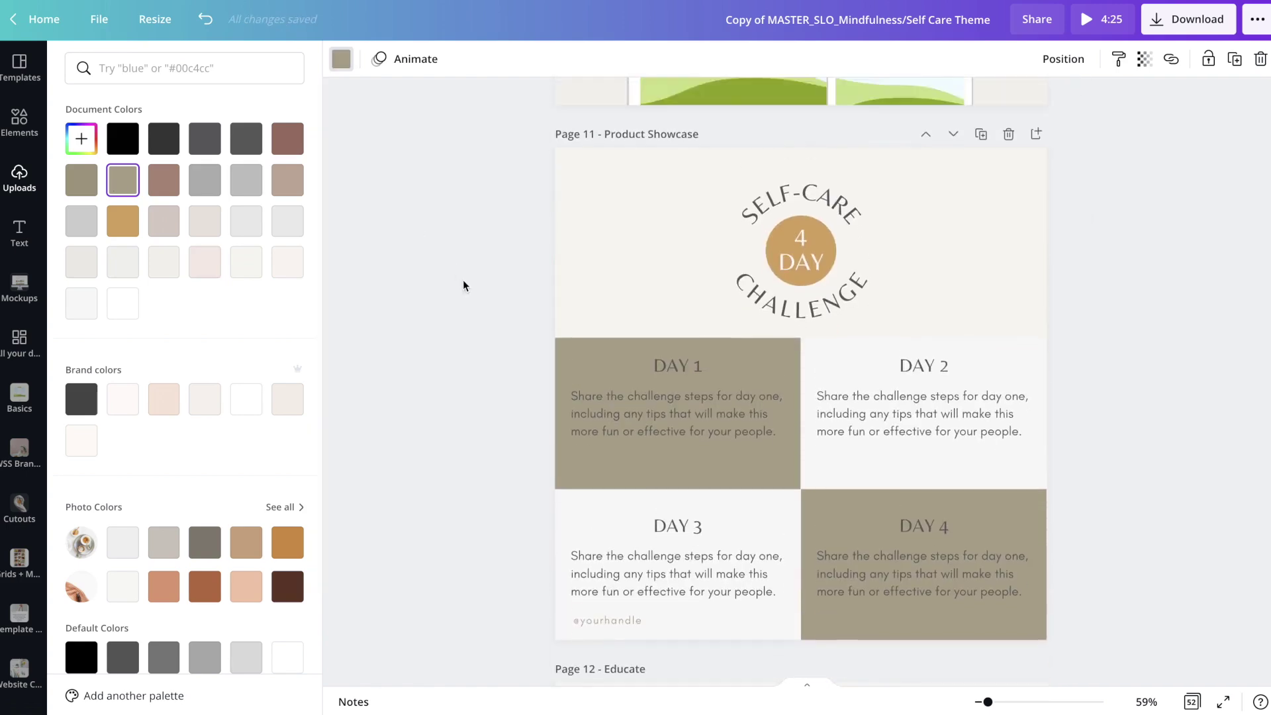
{"action": "scroll", "coordinate": [463, 285], "scroll_direction": "down", "scroll_amount": 10}
{"action": "scroll", "coordinate": [462, 285], "scroll_direction": "up", "scroll_amount": 19}
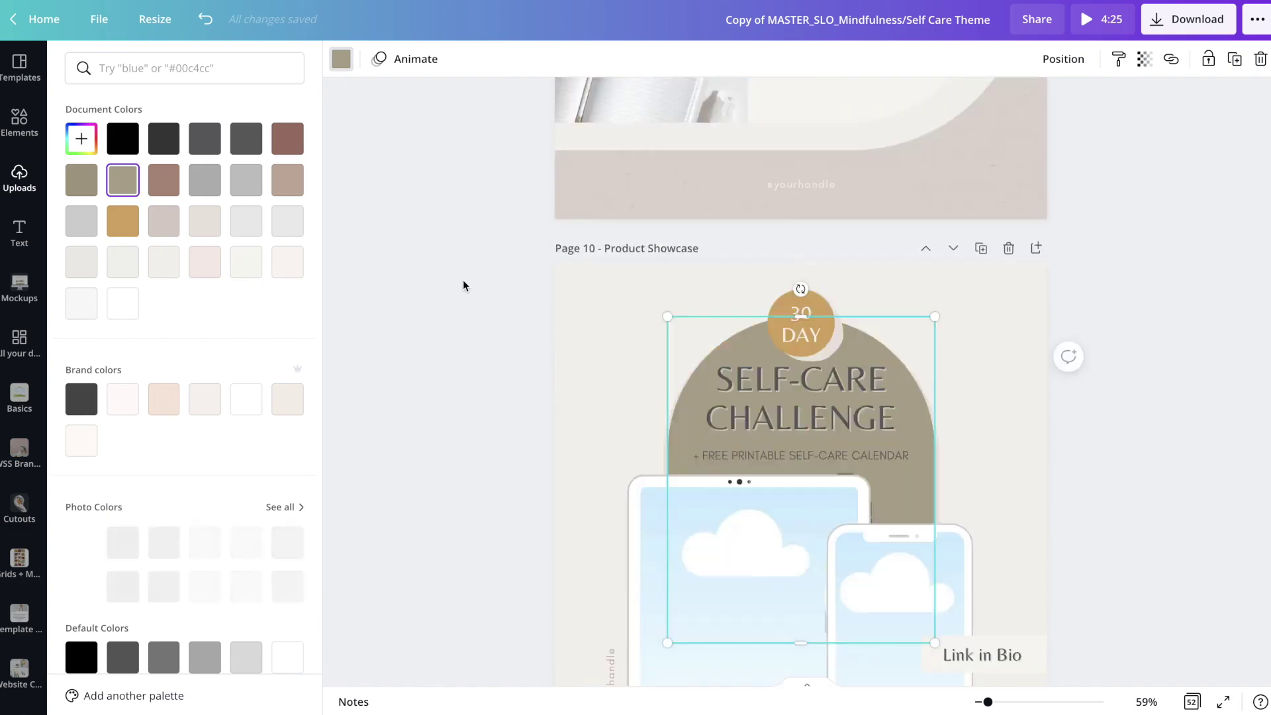
{"action": "scroll", "coordinate": [463, 286], "scroll_direction": "up", "scroll_amount": 15}
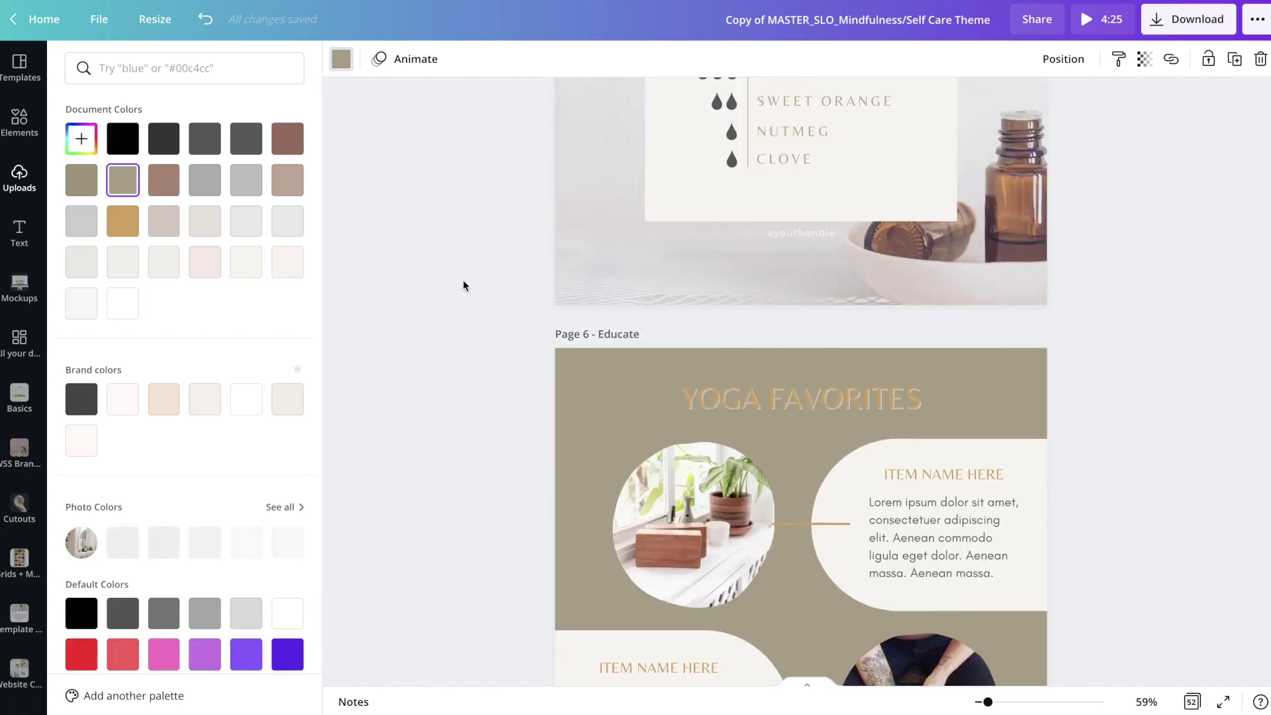
{"action": "scroll", "coordinate": [463, 285], "scroll_direction": "up", "scroll_amount": 7}
{"action": "key", "text": "ctrl+z"}
{"action": "key", "text": "ctrl+z"}
{"action": "key", "text": "ctrl+z"}
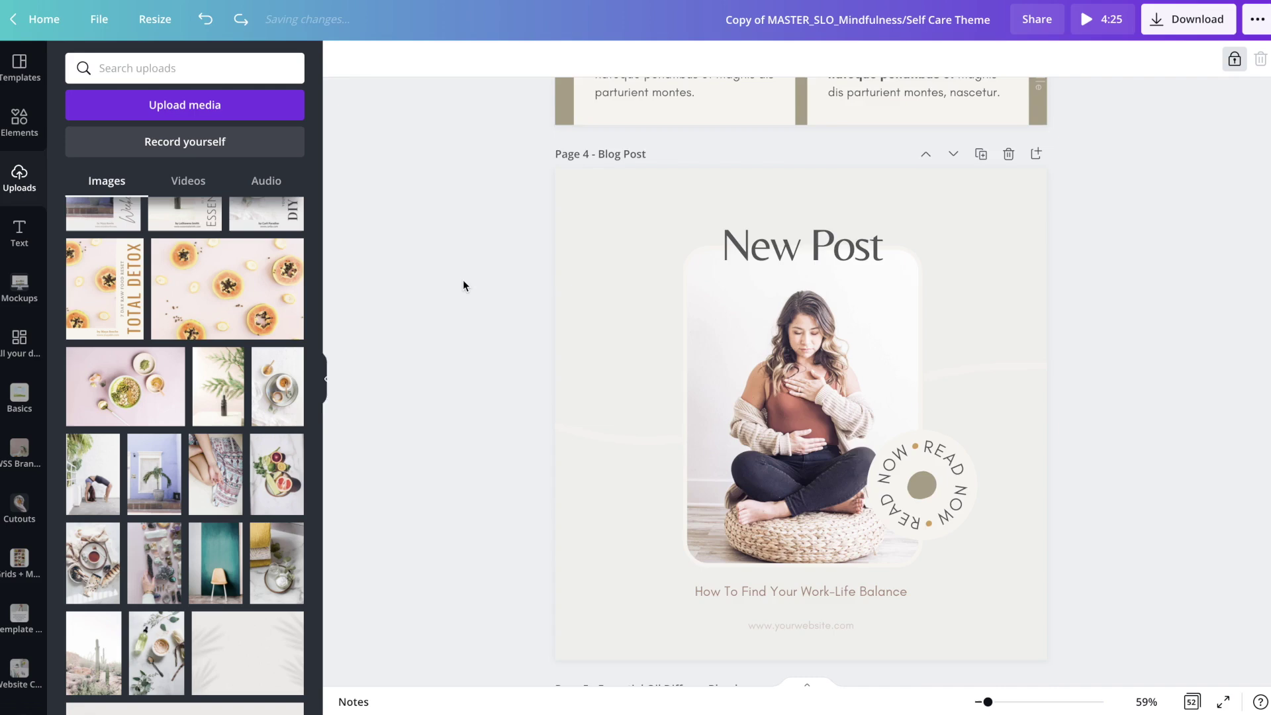
{"action": "scroll", "coordinate": [462, 286], "scroll_direction": "up", "scroll_amount": 10}
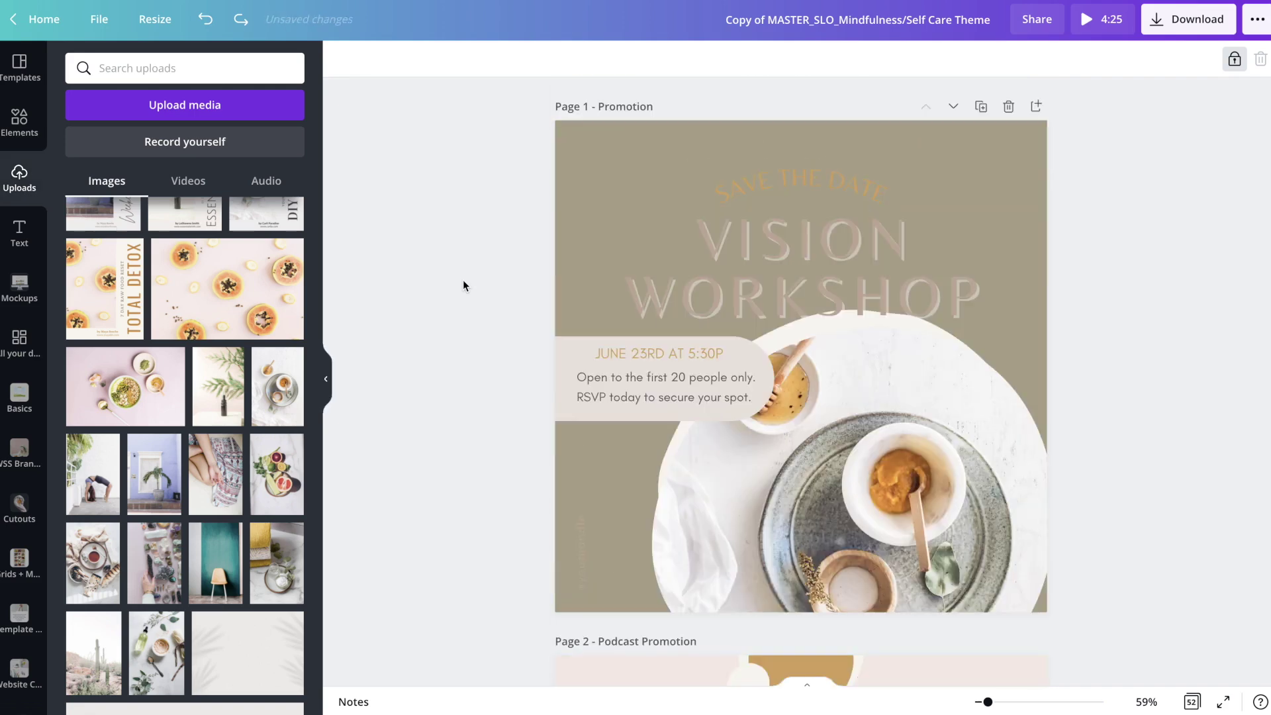
{"action": "key", "text": "ctrl+z"}
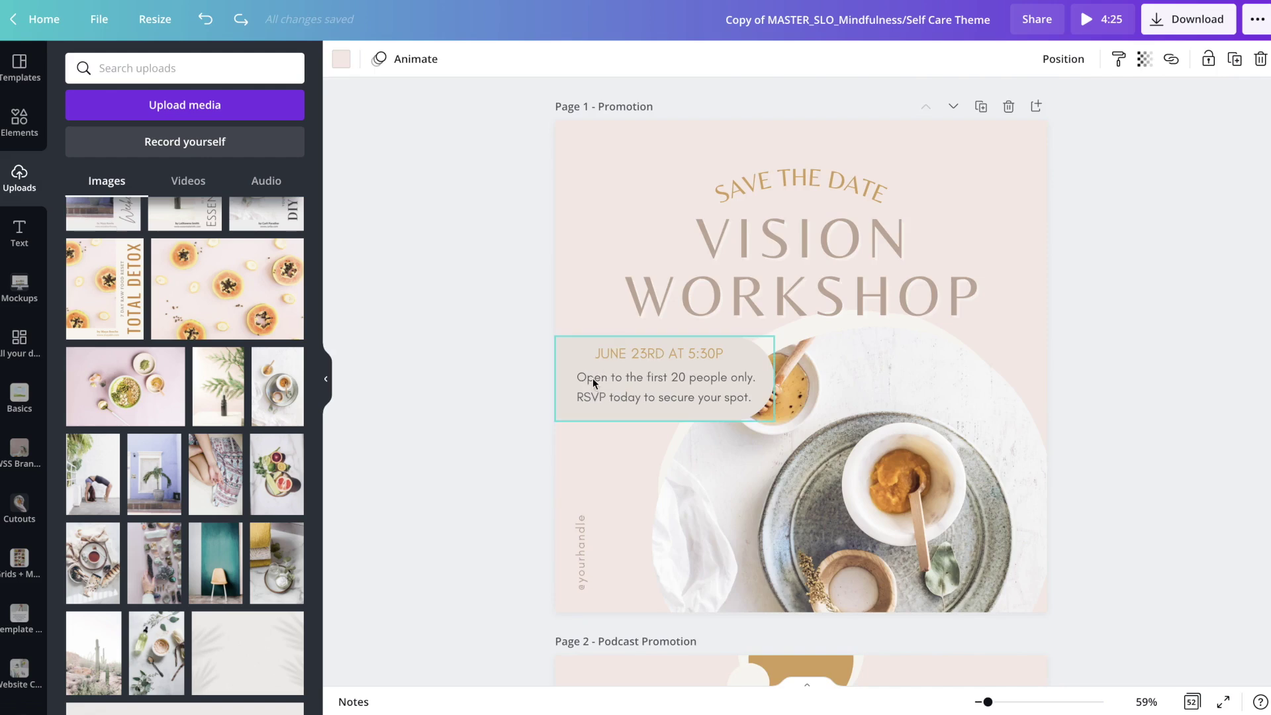
Drag the June 23rd date and RSVP block around, settling it just below its original spot
{"action": "left_click", "coordinate": [628, 386]}
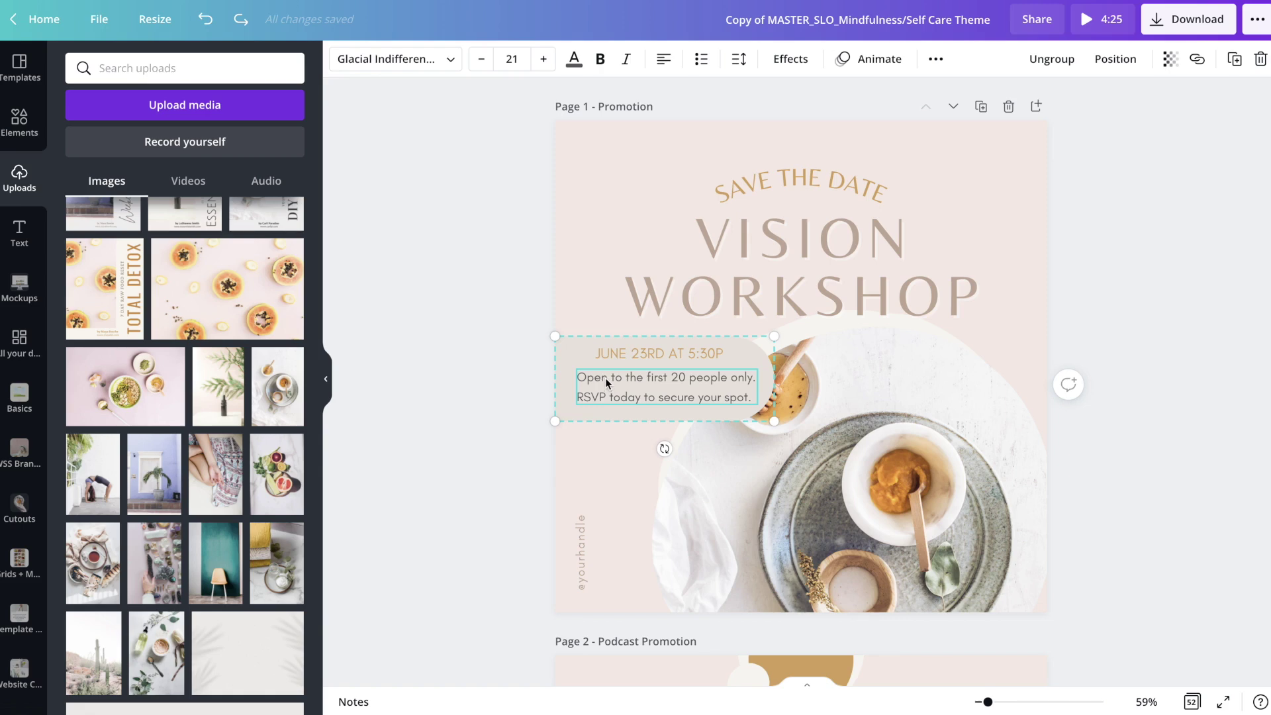
{"action": "mouse_move", "coordinate": [605, 377]}
{"action": "left_mouse_down"}
{"action": "mouse_move", "coordinate": [568, 422]}
{"action": "mouse_move", "coordinate": [514, 375]}
{"action": "mouse_move", "coordinate": [619, 367]}
{"action": "mouse_move", "coordinate": [582, 386]}
{"action": "mouse_move", "coordinate": [611, 387]}
{"action": "left_mouse_up"}
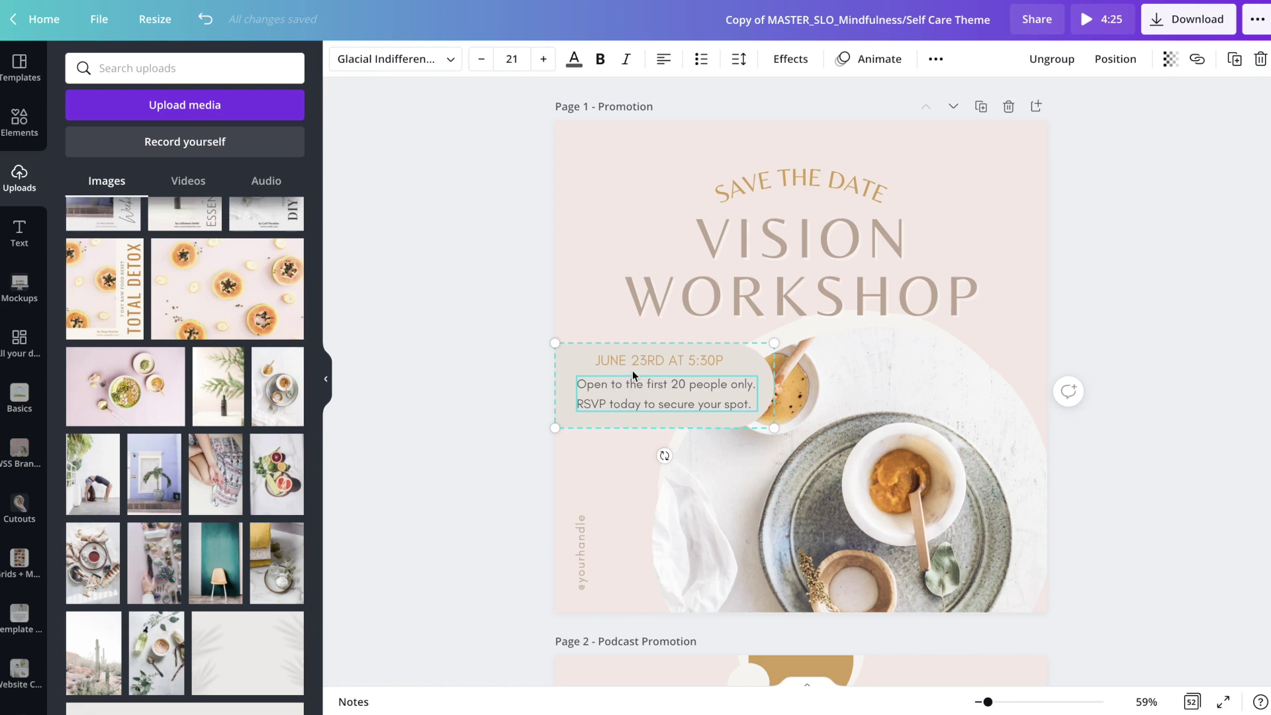
{"action": "left_click_drag", "start_coordinate": [633, 373], "coordinate": [583, 372]}
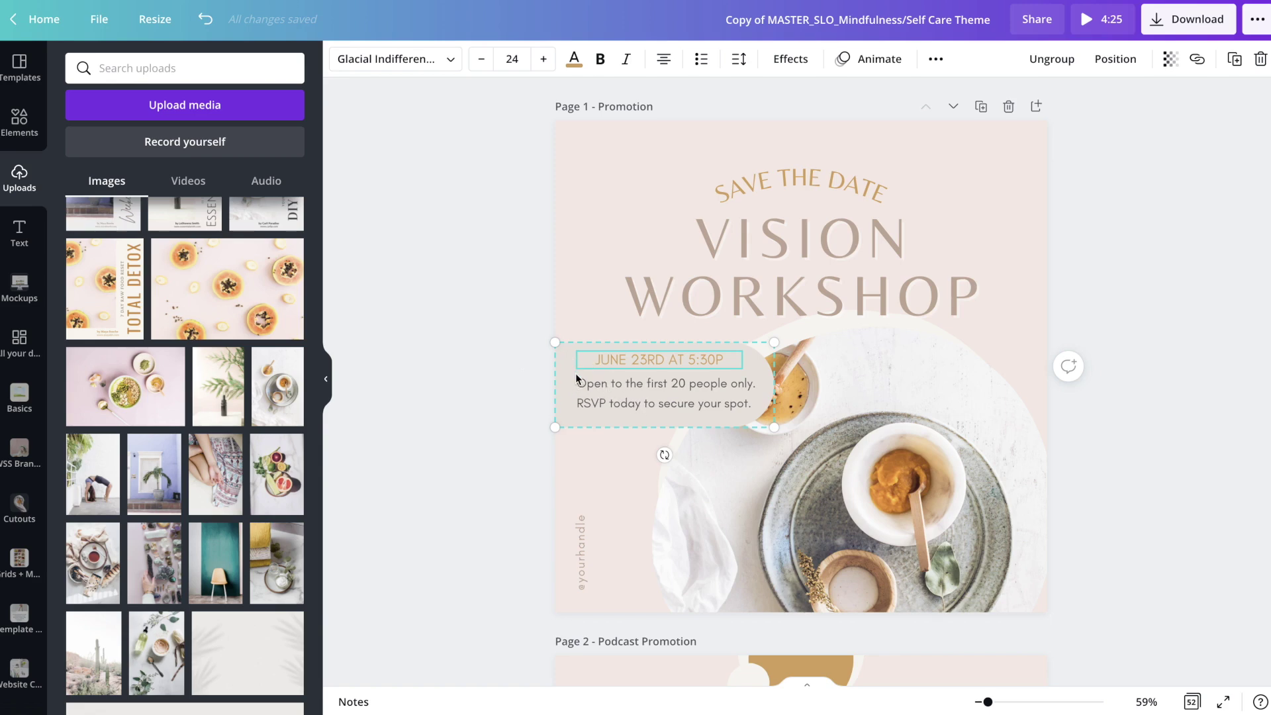
{"action": "left_click", "coordinate": [558, 371]}
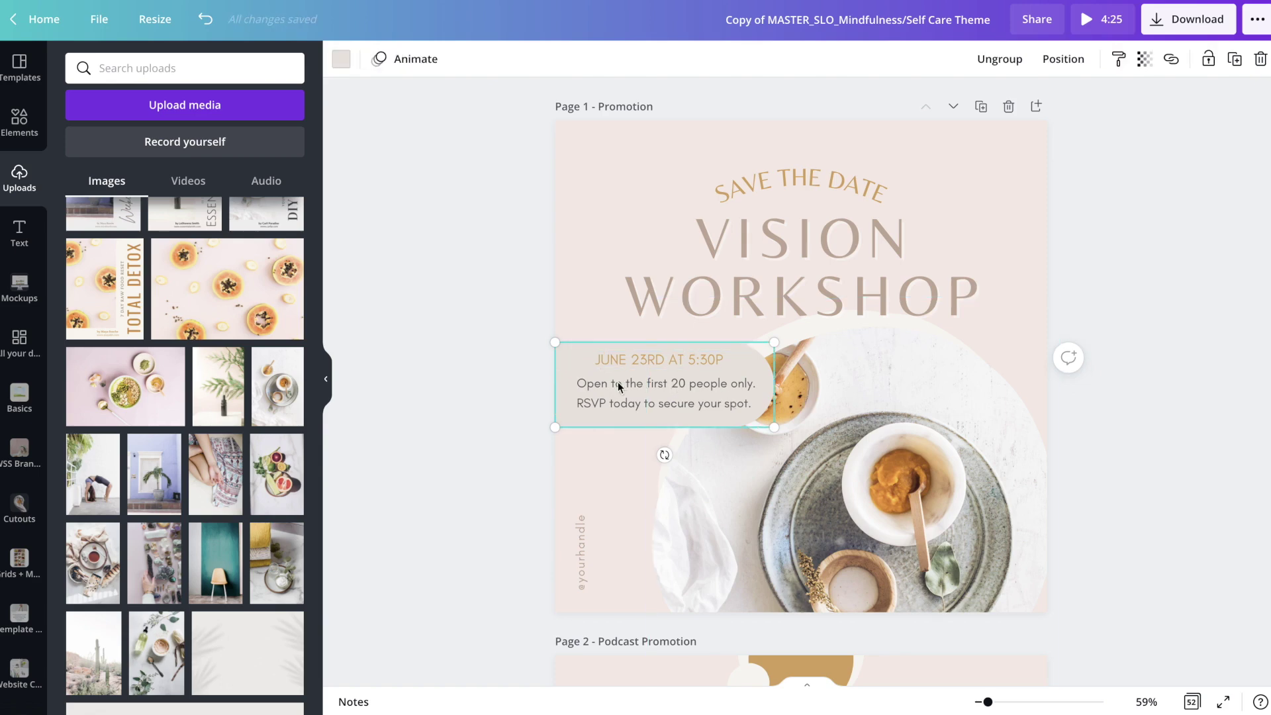
{"action": "mouse_move", "coordinate": [617, 388]}
{"action": "left_mouse_down"}
{"action": "mouse_move", "coordinate": [588, 370]}
{"action": "mouse_move", "coordinate": [617, 385]}
{"action": "left_mouse_up"}
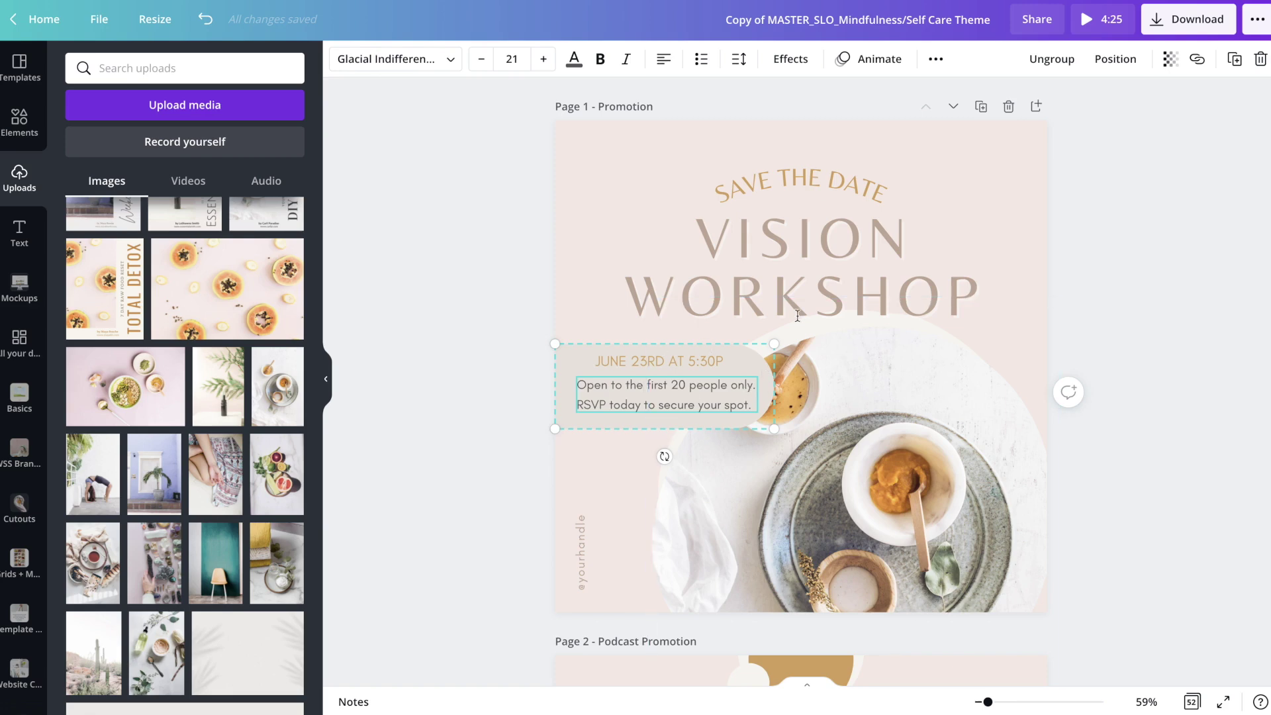
Ungroup the date/RSVP block and try resizing its pale backing shape from the side handle
{"action": "left_click", "coordinate": [1045, 60]}
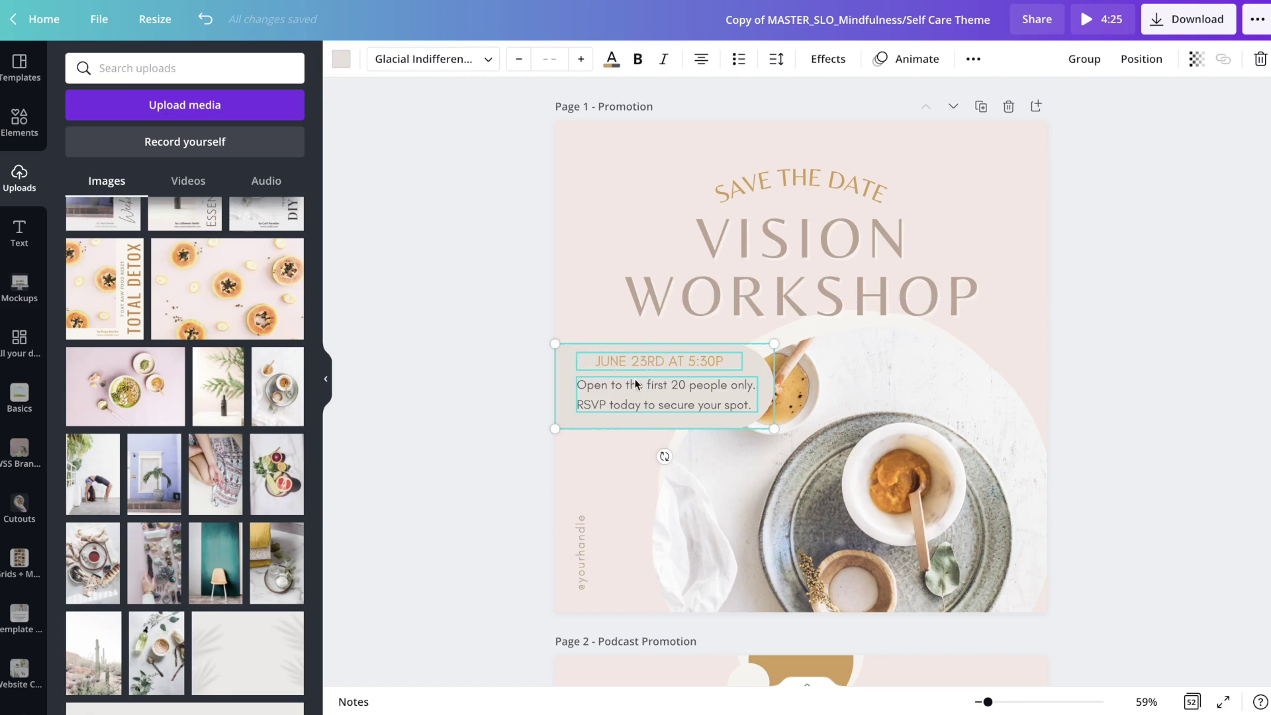
{"action": "left_click", "coordinate": [526, 380]}
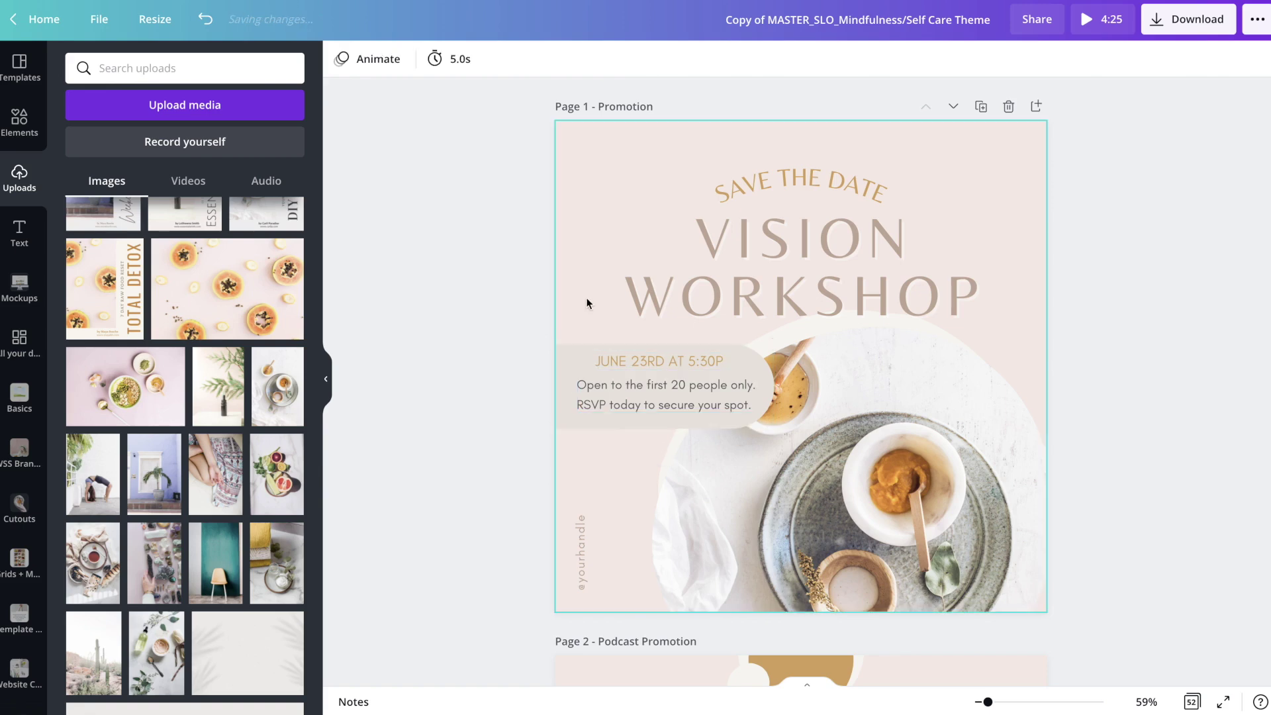
{"action": "left_click", "coordinate": [569, 355]}
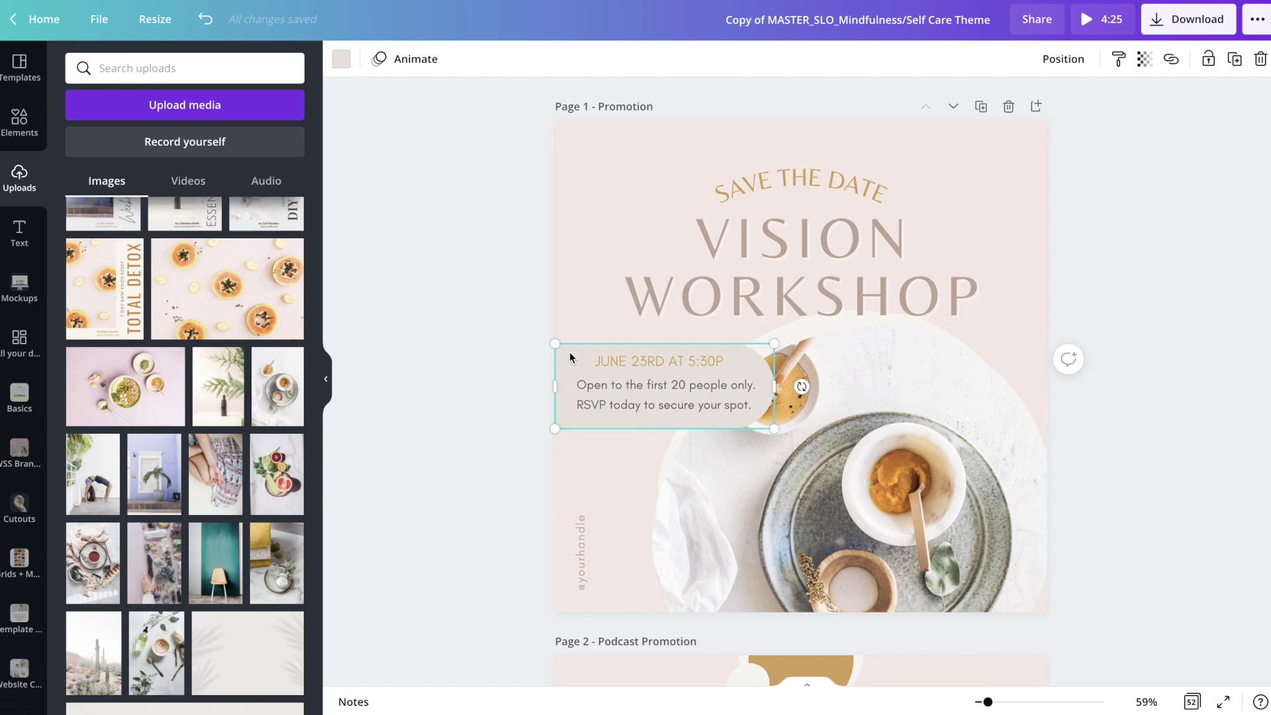
{"action": "mouse_move", "coordinate": [774, 384]}
{"action": "left_mouse_down"}
{"action": "mouse_move", "coordinate": [922, 382]}
{"action": "mouse_move", "coordinate": [774, 381]}
{"action": "left_mouse_up"}
{"action": "left_click", "coordinate": [499, 405]}
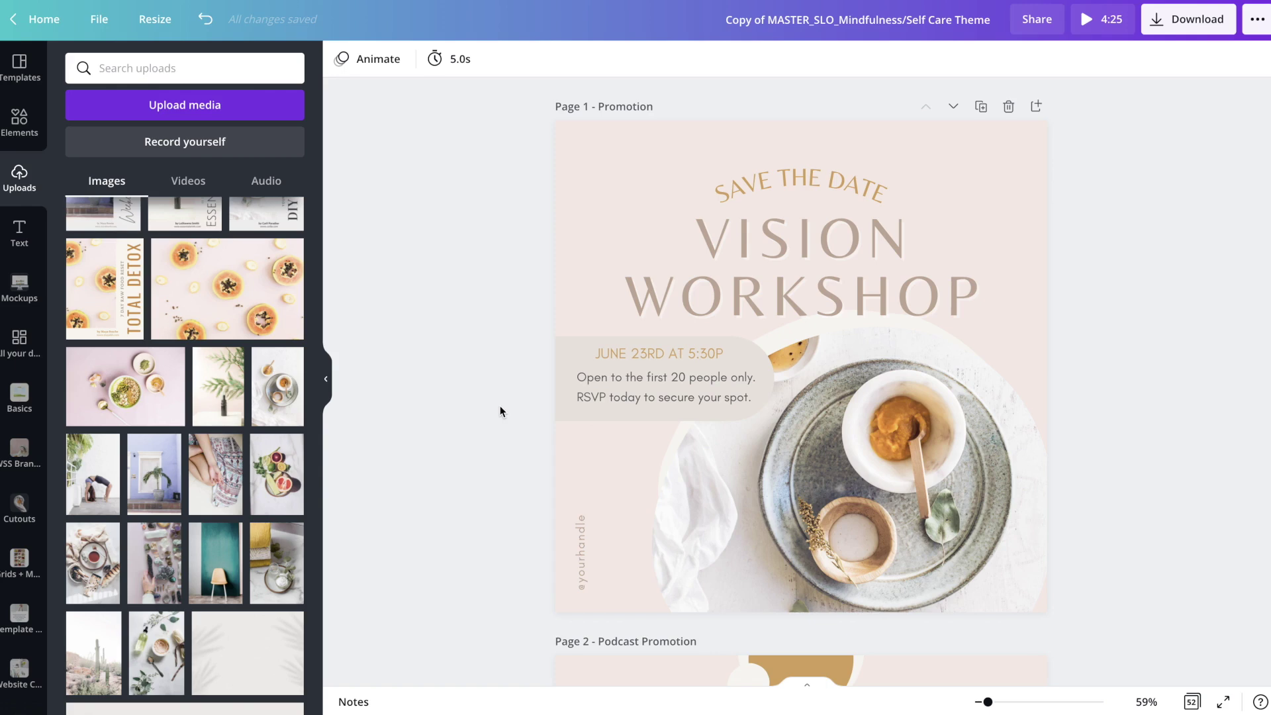
Select the body paragraphs of both columns together on the Self-Care at Home page
{"action": "scroll", "coordinate": [499, 405], "scroll_direction": "down", "scroll_amount": 8}
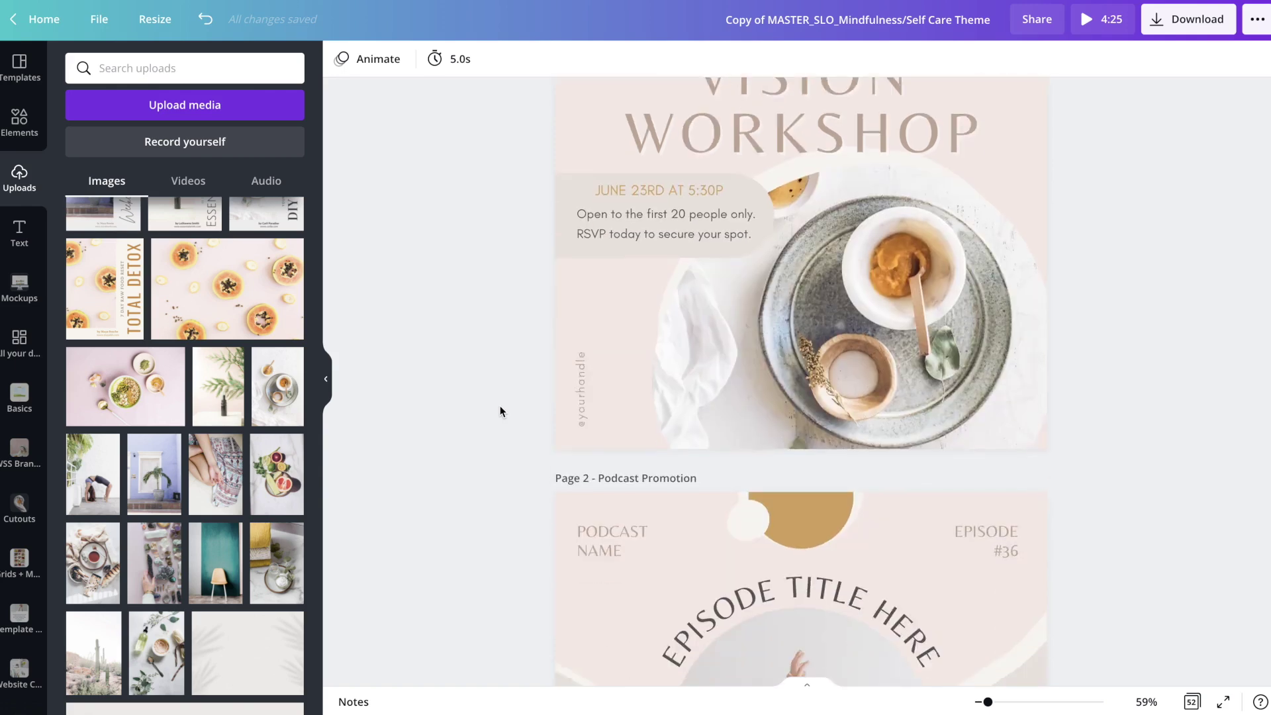
{"action": "scroll", "coordinate": [499, 405], "scroll_direction": "down", "scroll_amount": 8}
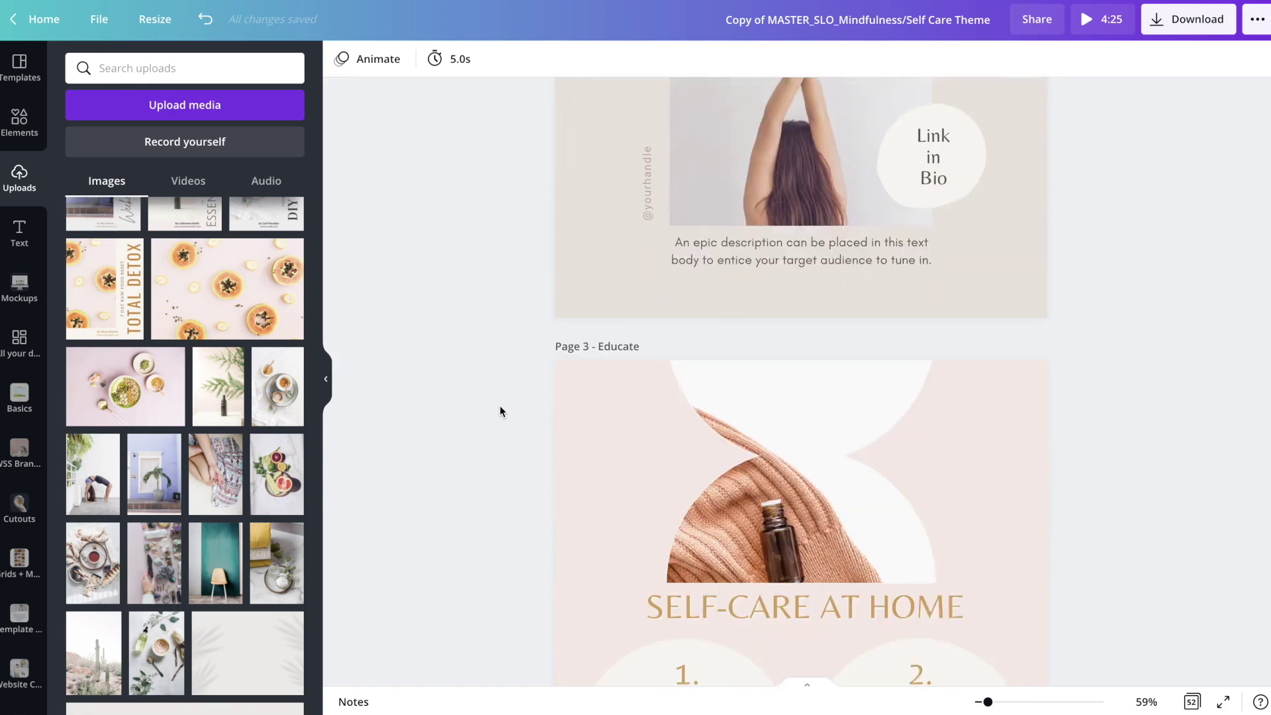
{"action": "scroll", "coordinate": [499, 411], "scroll_direction": "down", "scroll_amount": 2}
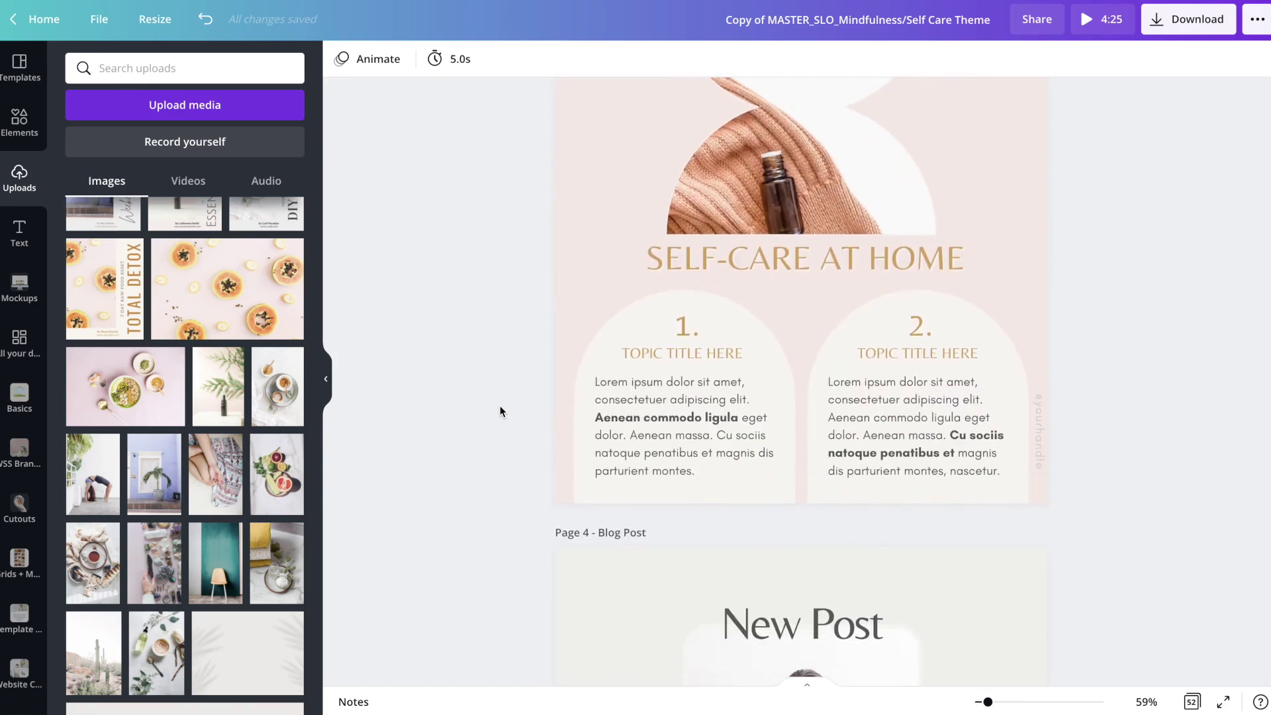
{"action": "left_click", "coordinate": [617, 450]}
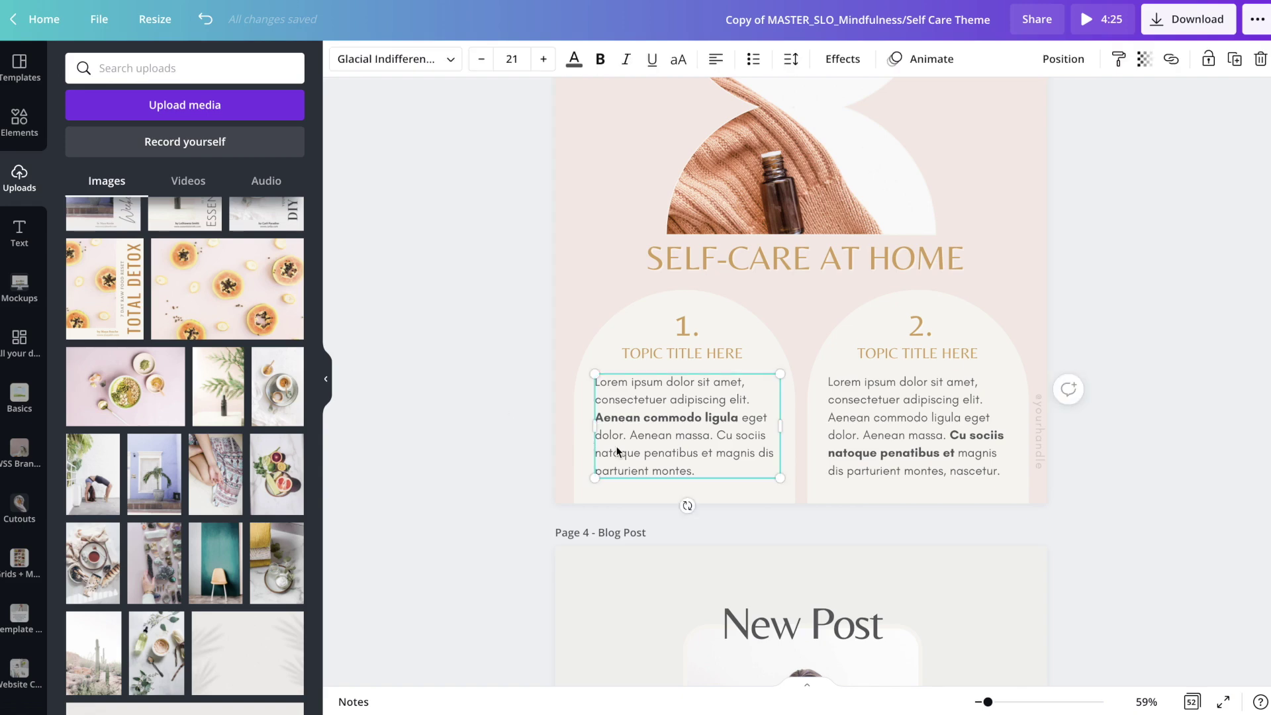
{"action": "left_click", "coordinate": [542, 423]}
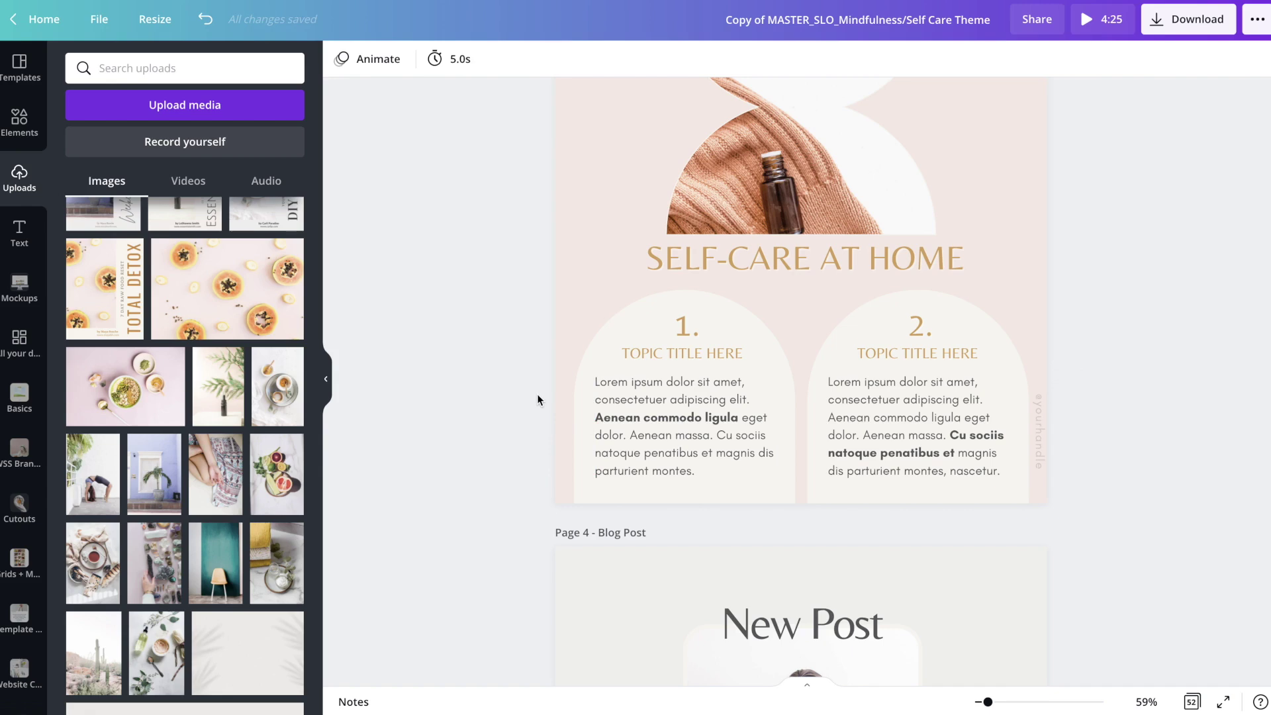
{"action": "left_click_drag", "start_coordinate": [537, 394], "coordinate": [860, 452]}
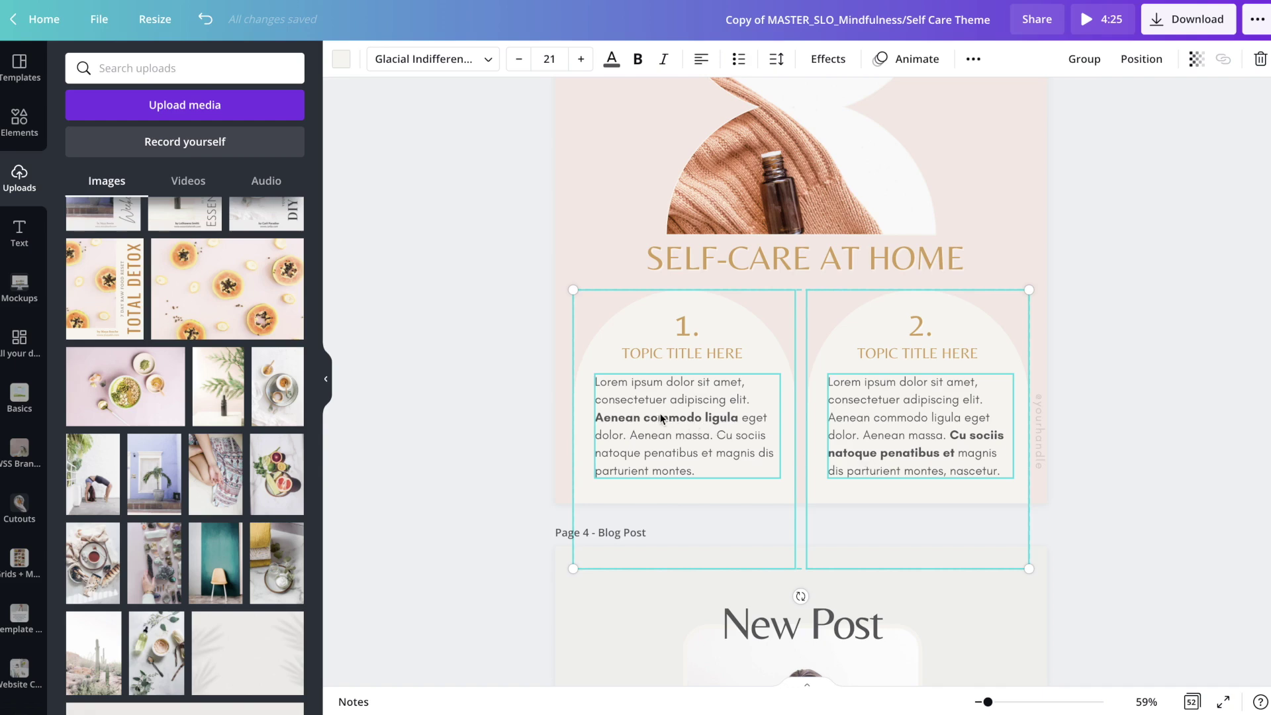
{"action": "left_click", "coordinate": [545, 391]}
{"action": "left_click", "coordinate": [642, 418]}
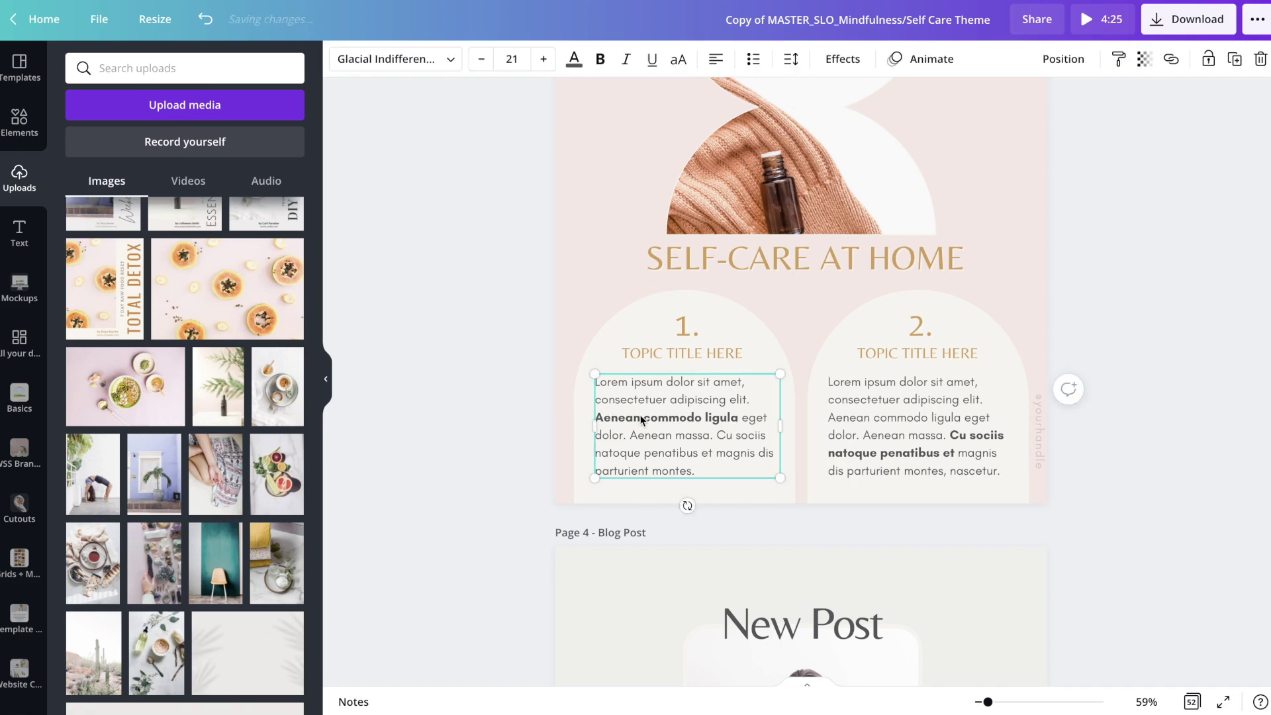
{"action": "left_click", "coordinate": [860, 420]}
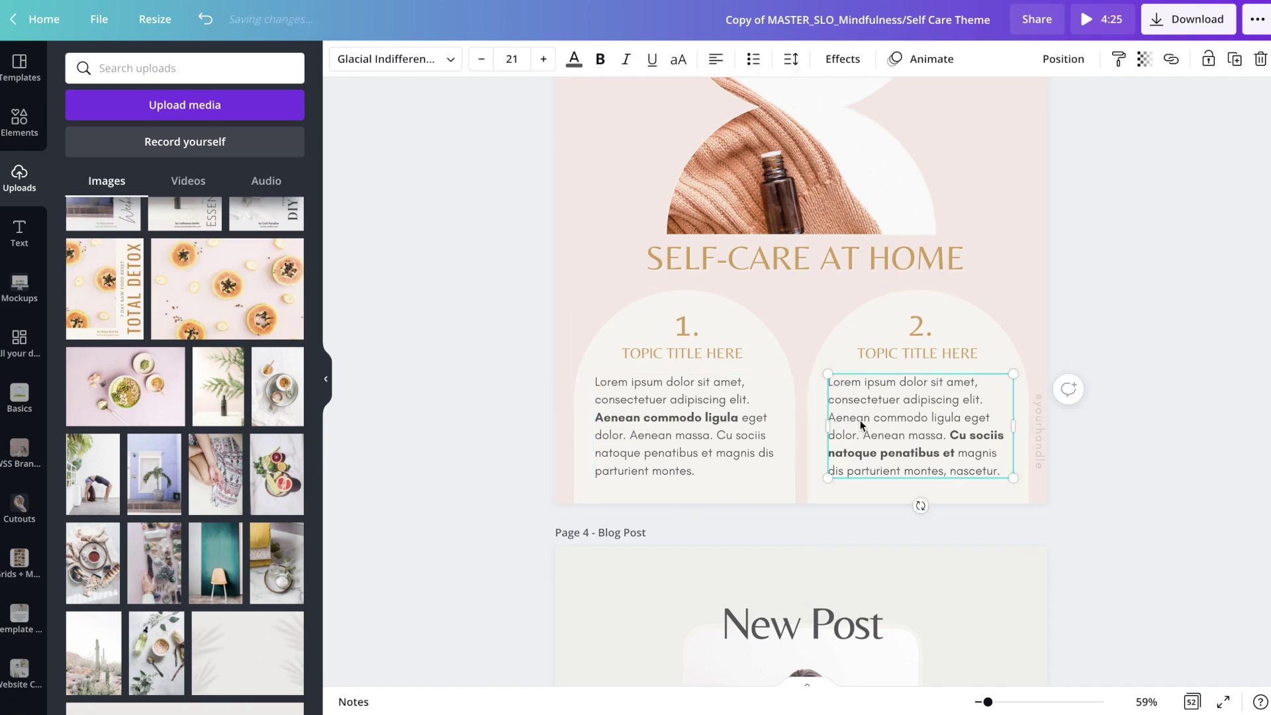
{"action": "left_click", "coordinate": [878, 352]}
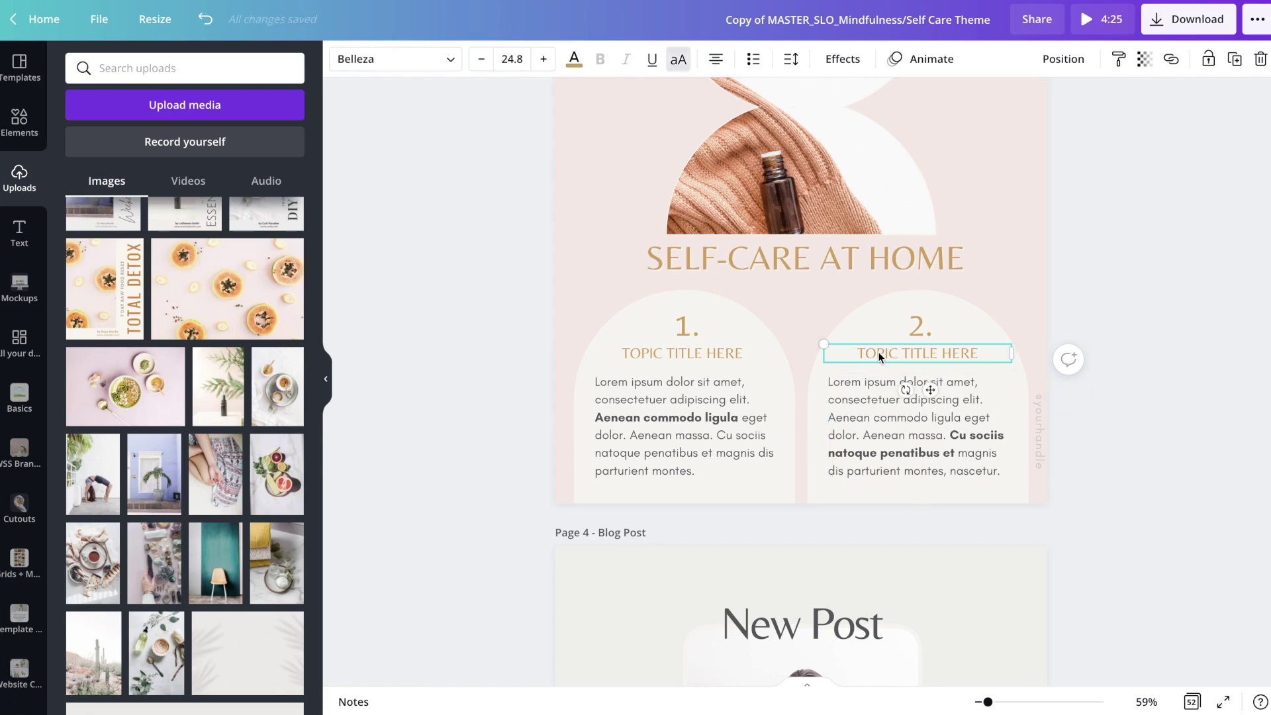
{"action": "left_click", "coordinate": [714, 351]}
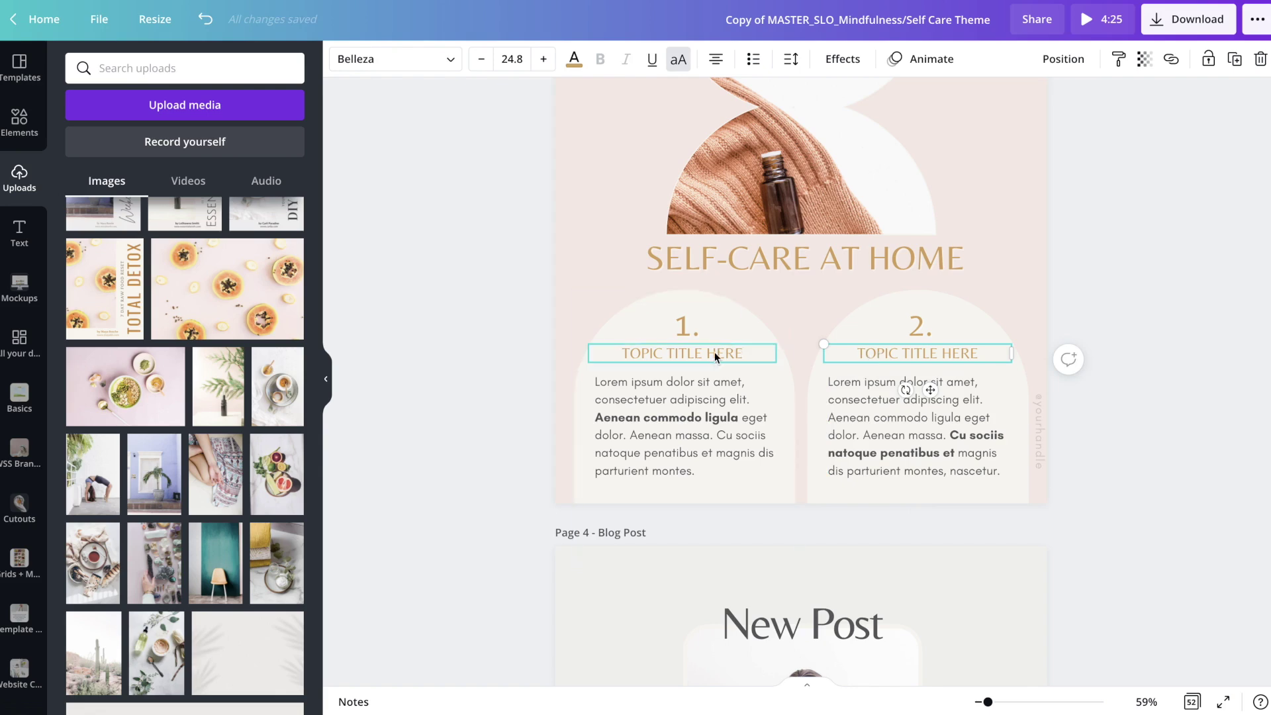
{"action": "left_click", "coordinate": [880, 354]}
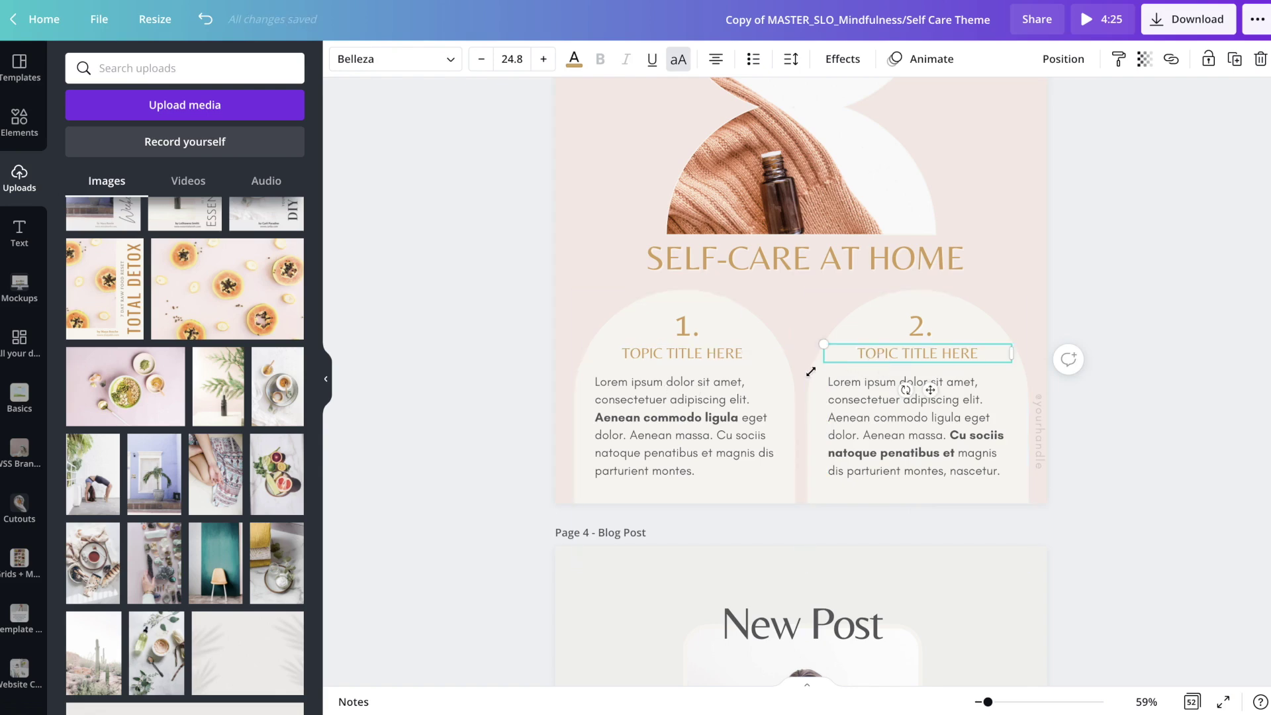
{"action": "left_click", "coordinate": [711, 349]}
{"action": "left_click", "coordinate": [632, 435]}
{"action": "key", "text": "Tab"}
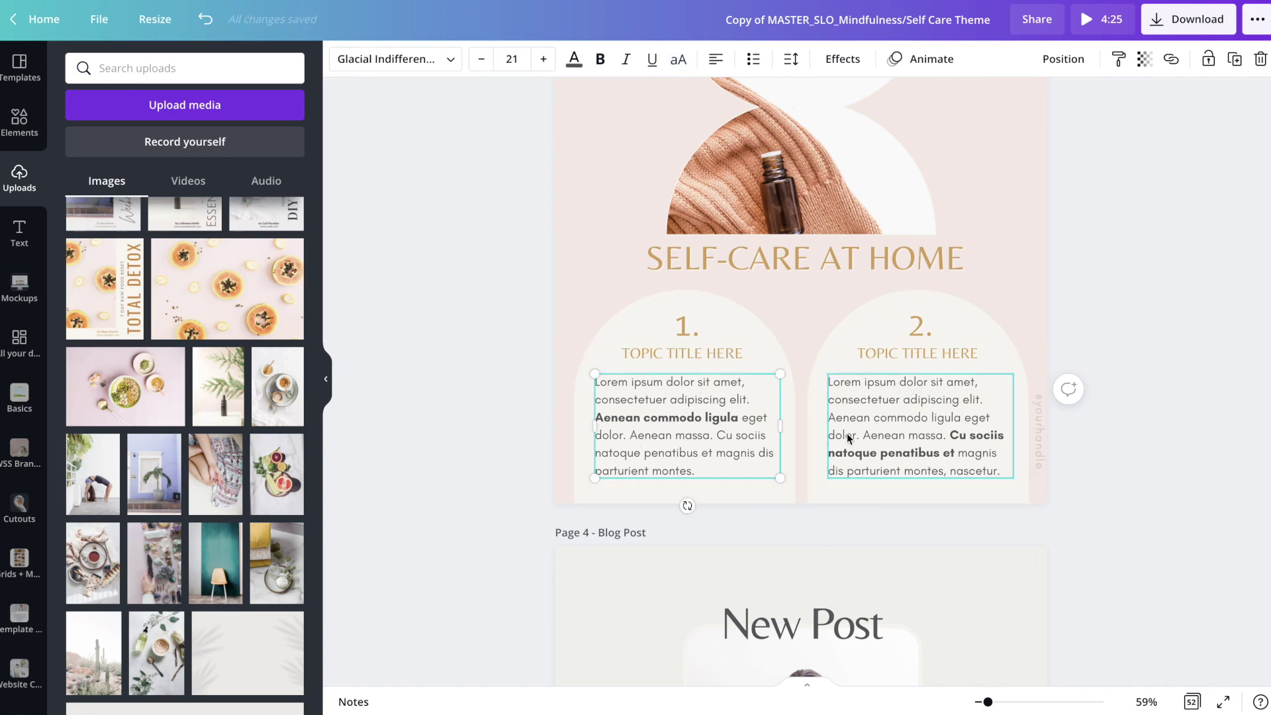
{"action": "left_click_drag", "start_coordinate": [514, 398], "coordinate": [894, 450]}
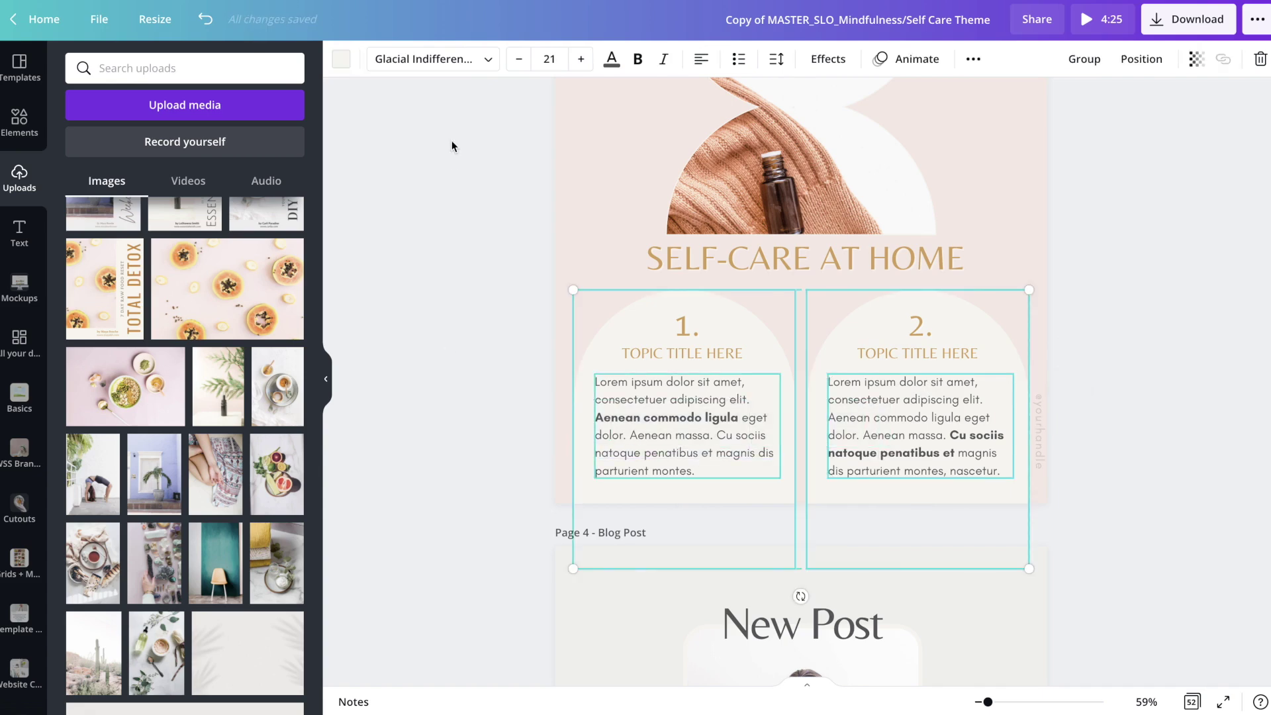
Try Source Serif Pro, Roboto, Open Sans and Afrah, then apply Source Sans Pro to the body text
{"action": "left_click", "coordinate": [482, 63]}
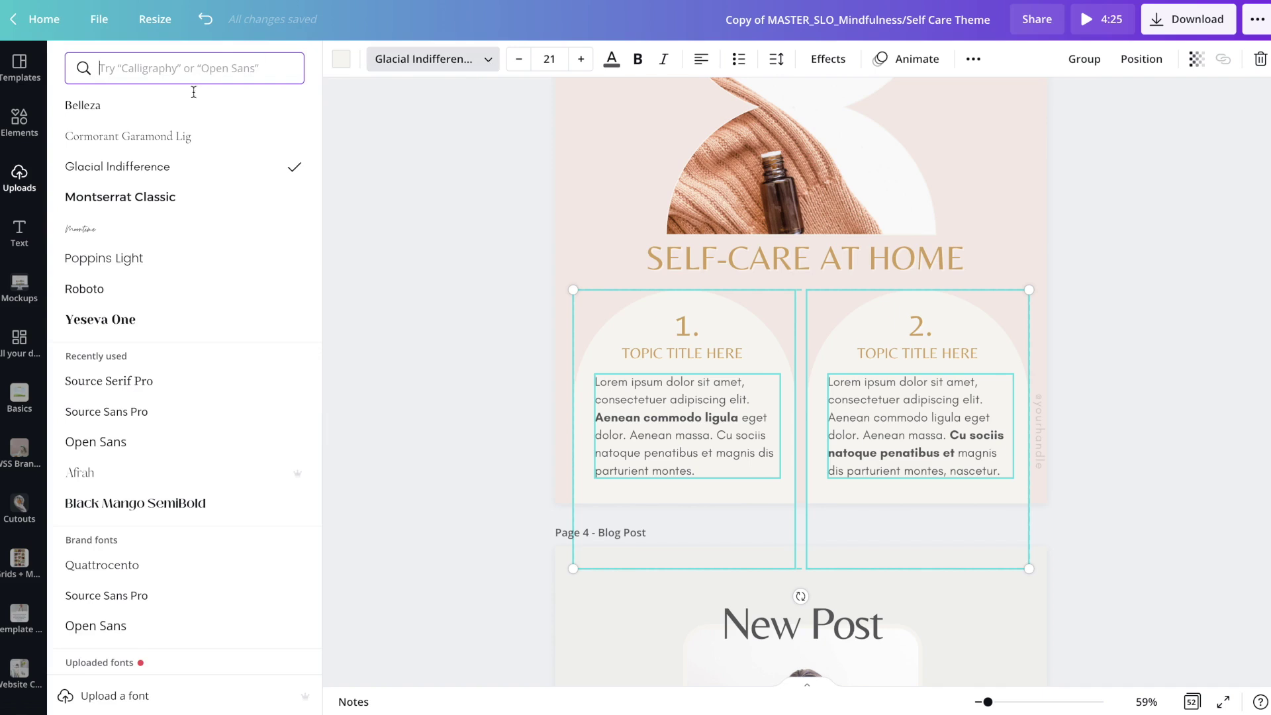
{"action": "left_click", "coordinate": [137, 383]}
{"action": "left_click", "coordinate": [99, 288]}
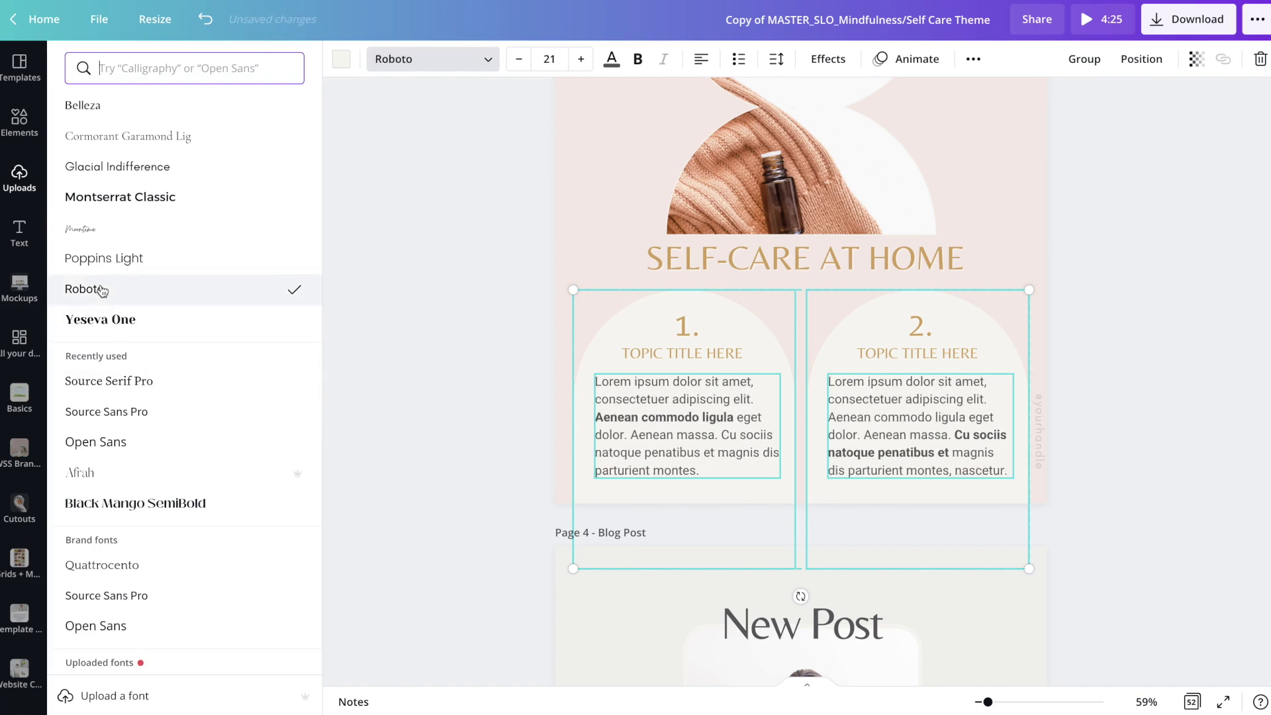
{"action": "left_click", "coordinate": [114, 450]}
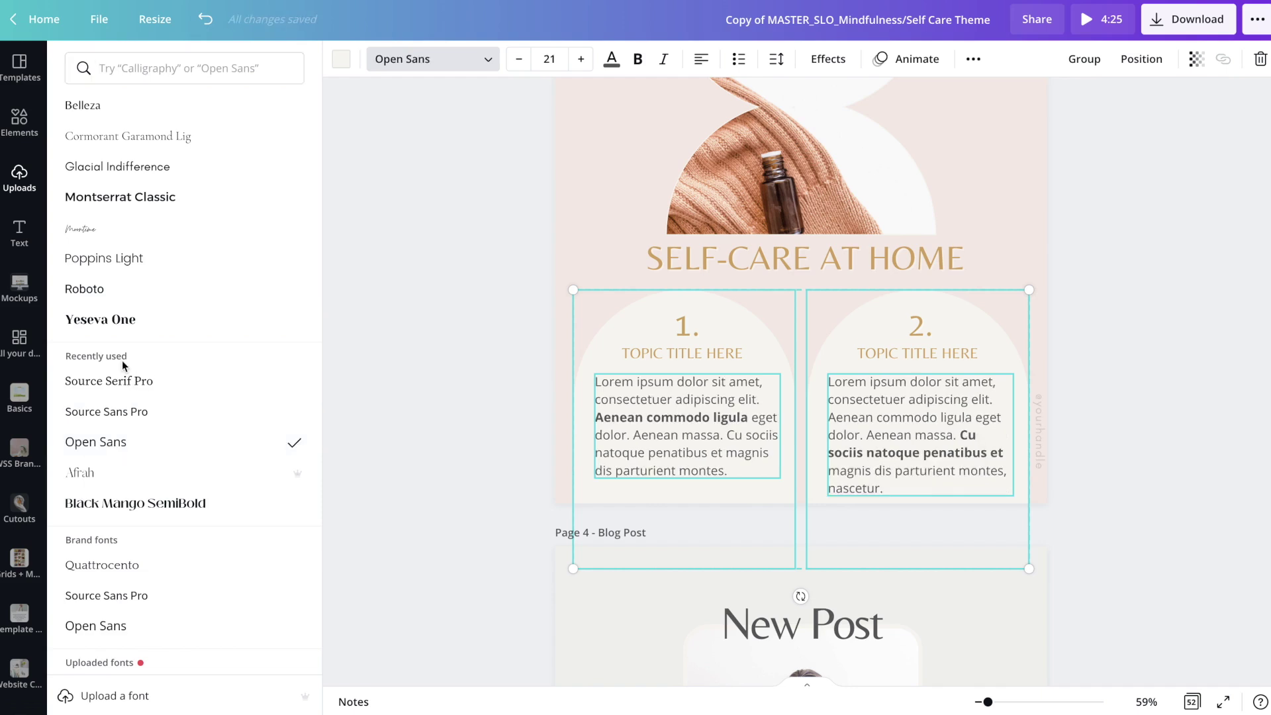
{"action": "mouse_move", "coordinate": [298, 478]}
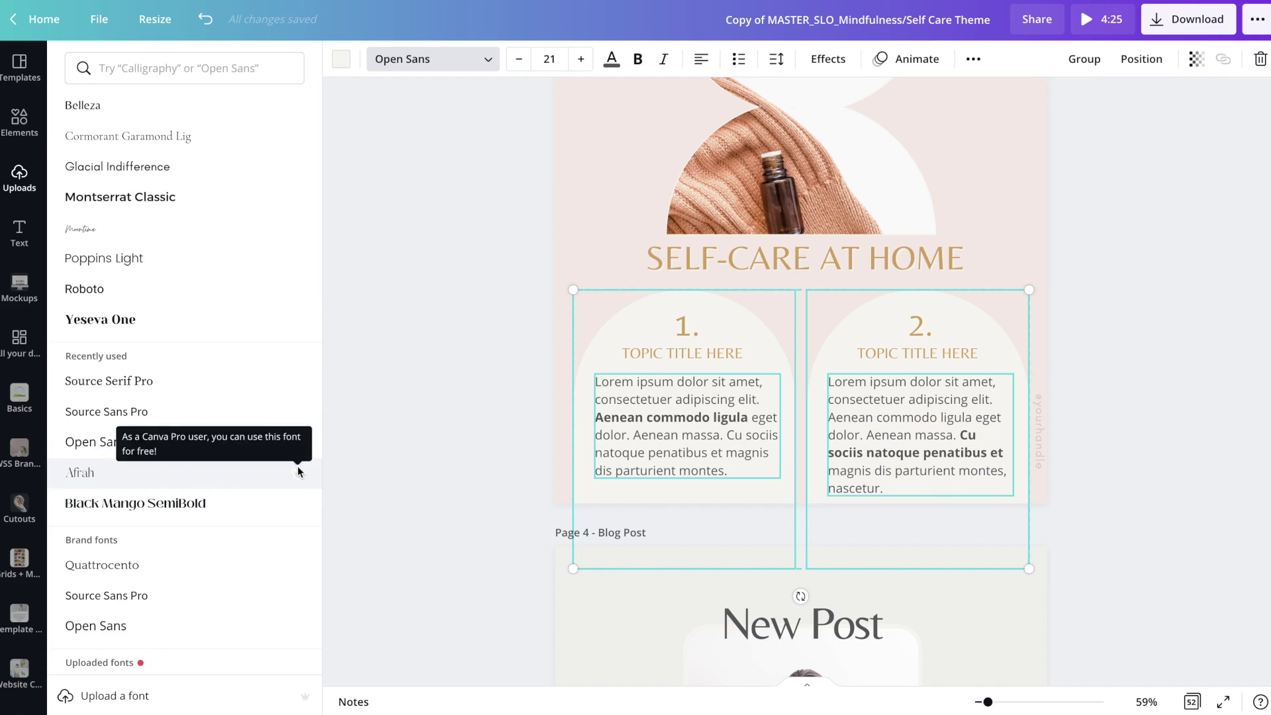
{"action": "left_click", "coordinate": [95, 474]}
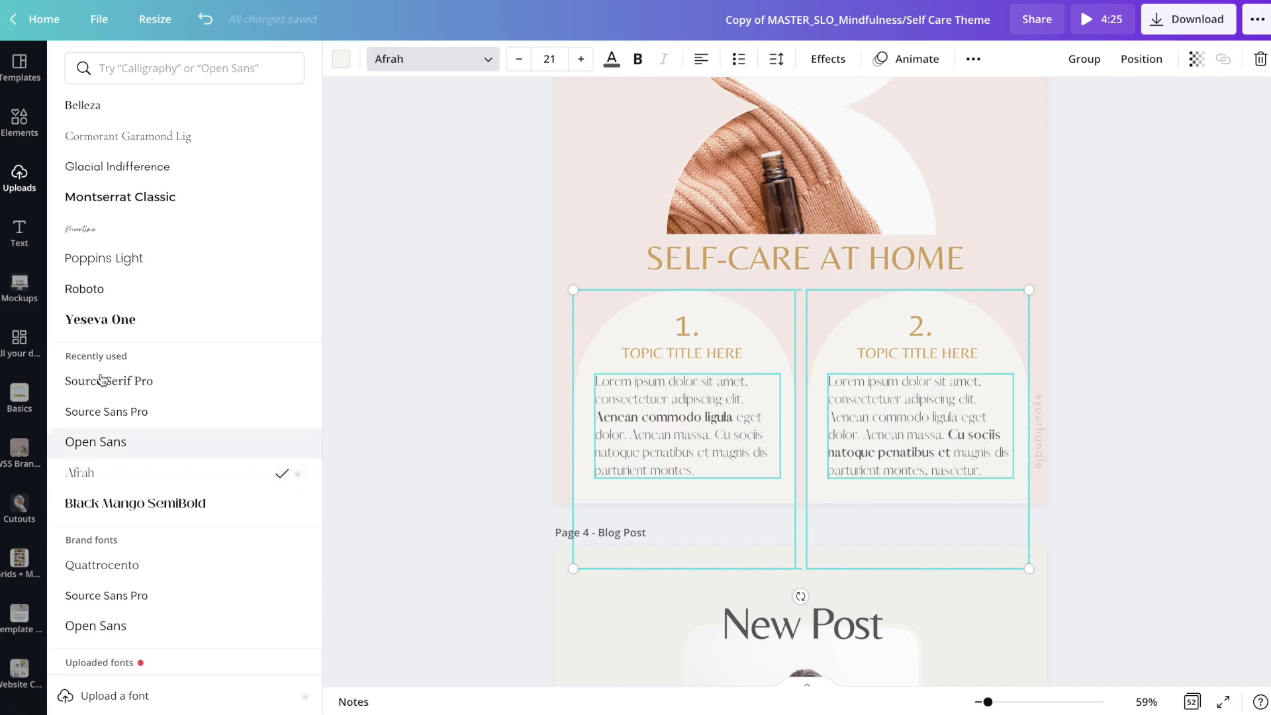
{"action": "left_click", "coordinate": [133, 70]}
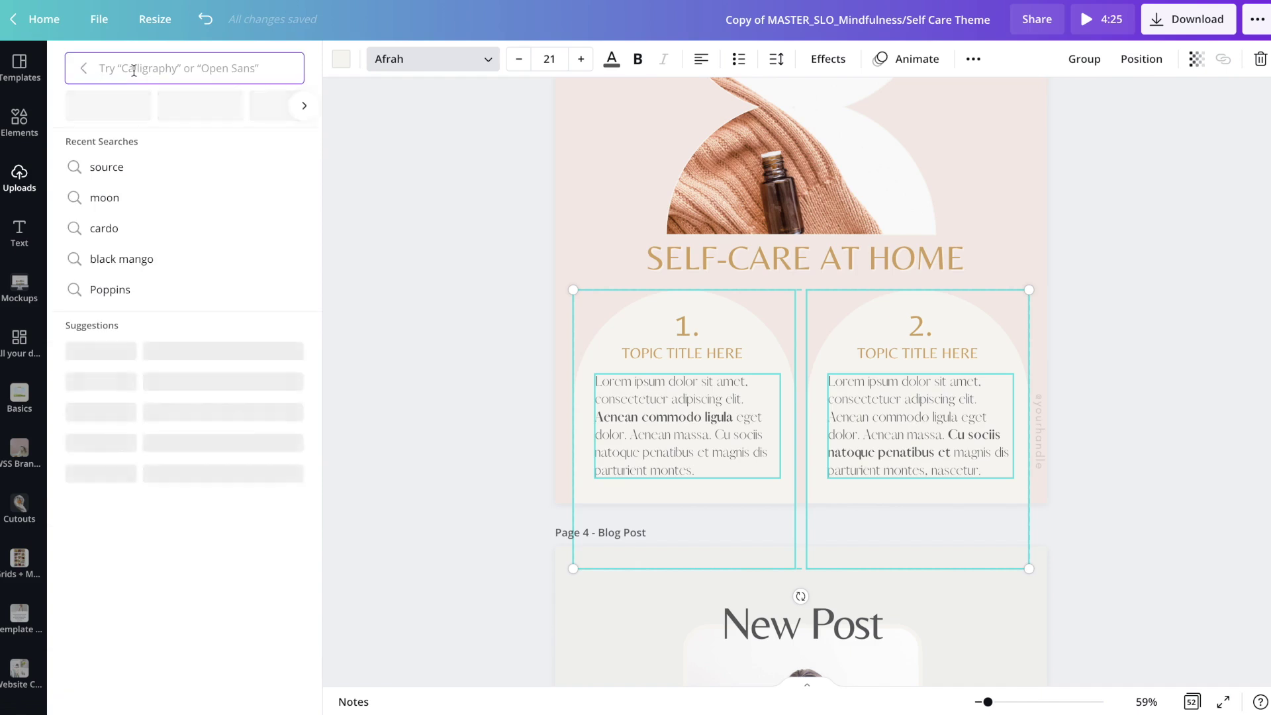
{"action": "type", "text": "source"}
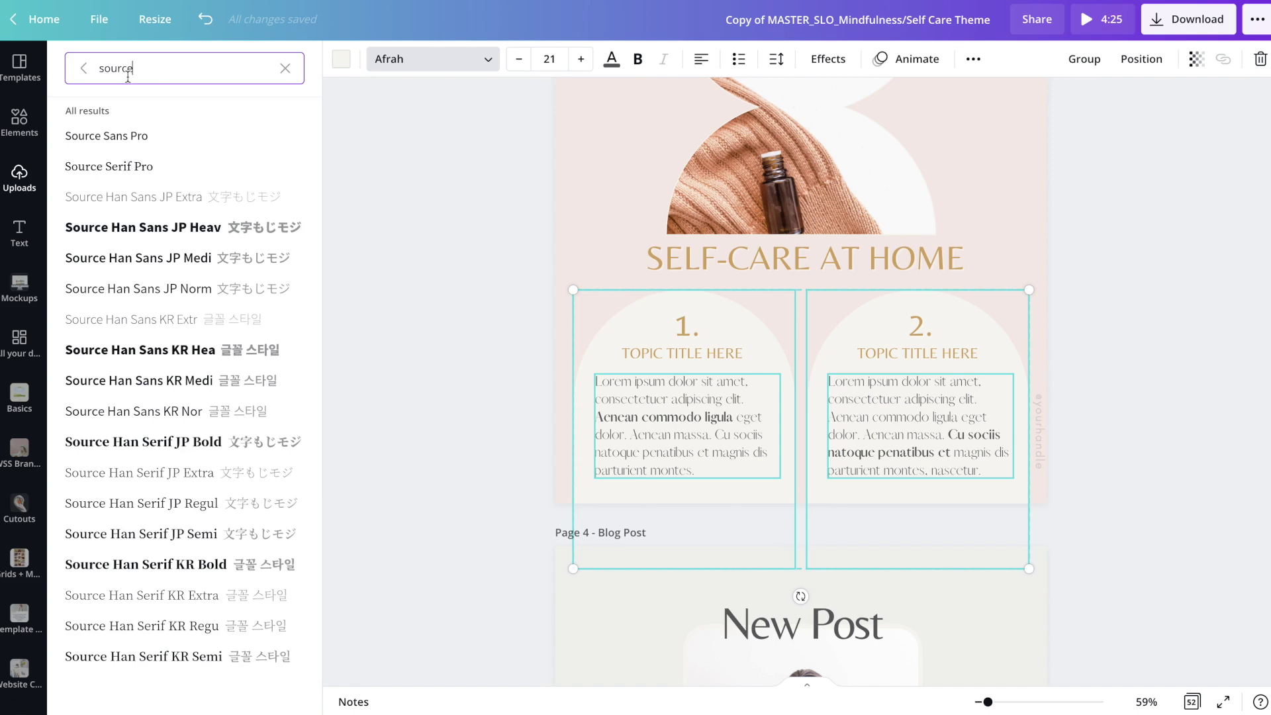
{"action": "left_click", "coordinate": [109, 136]}
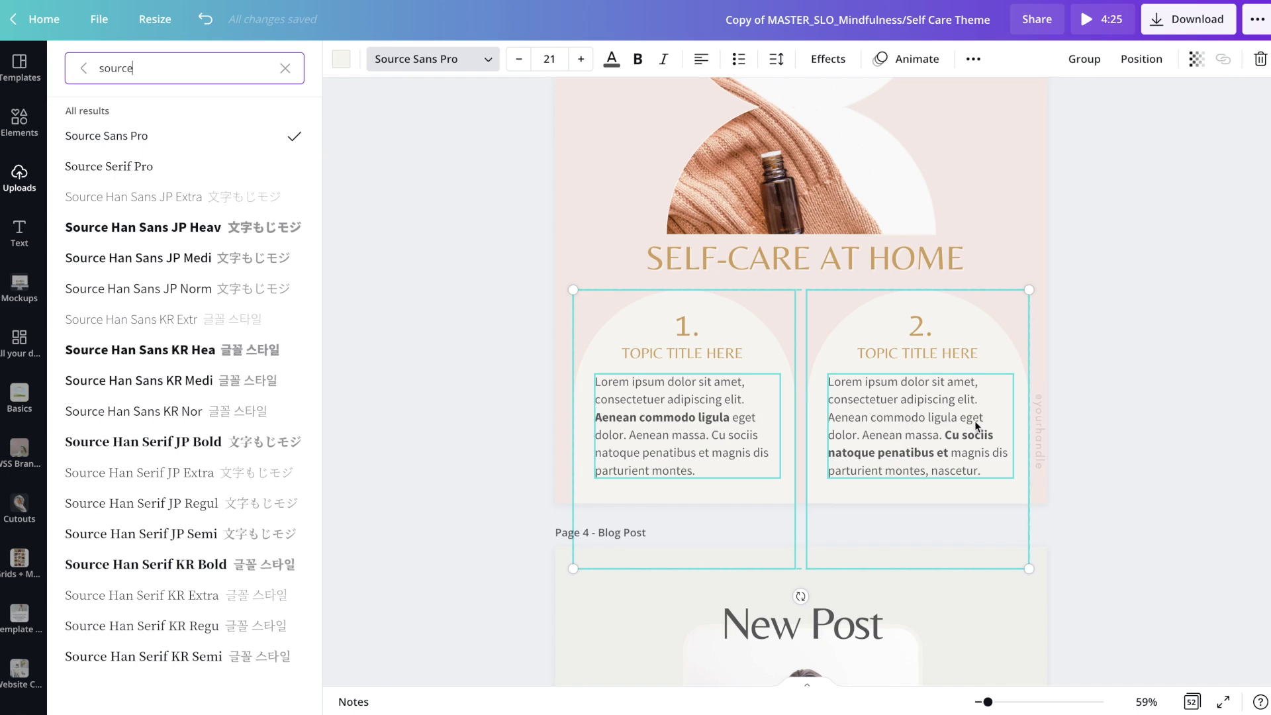
{"action": "key", "text": "Escape"}
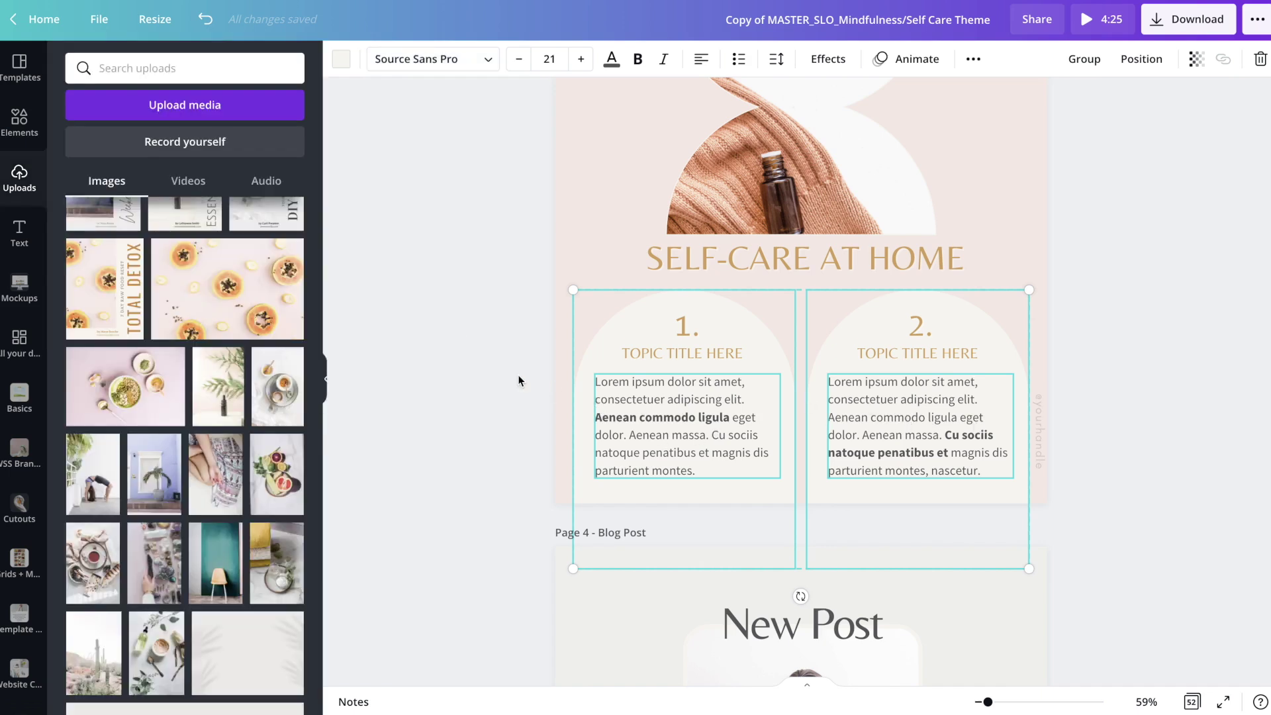
Set the SELF-CARE AT HOME heading and column text in Source Sans Pro, then select the VISION WORKSHOP title
{"action": "left_click", "coordinate": [491, 352]}
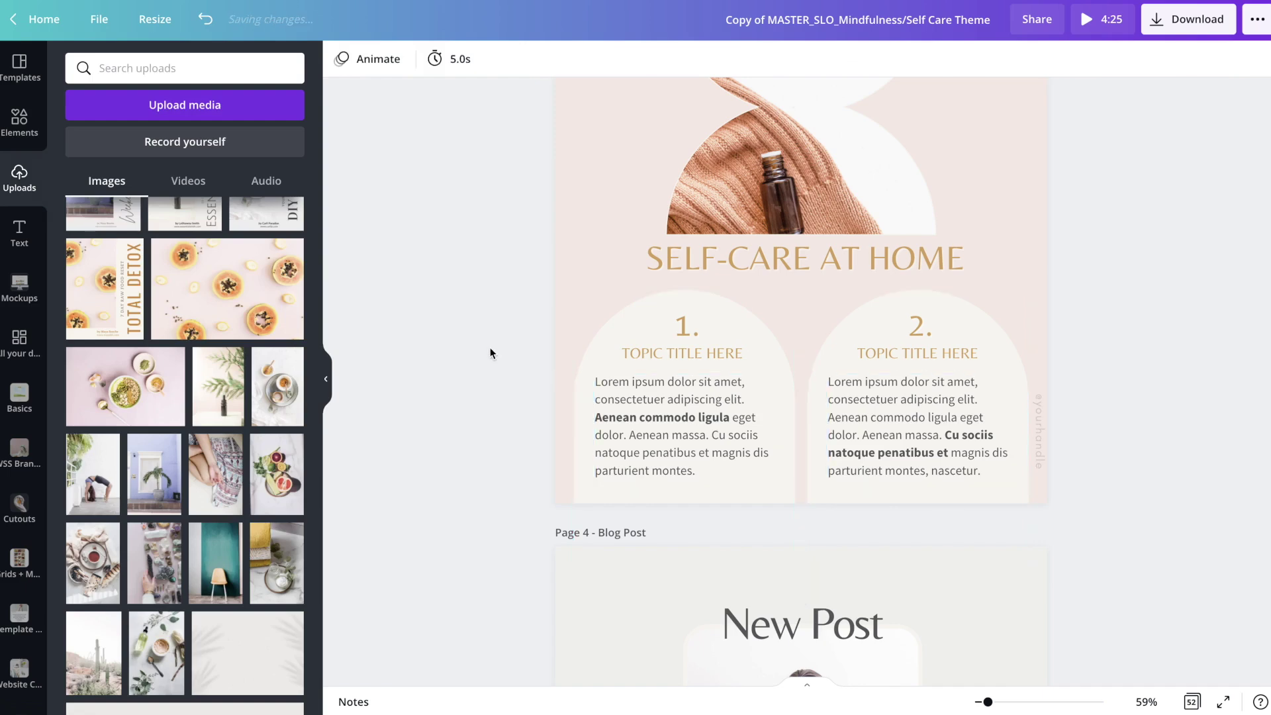
{"action": "left_click_drag", "start_coordinate": [521, 312], "coordinate": [946, 440]}
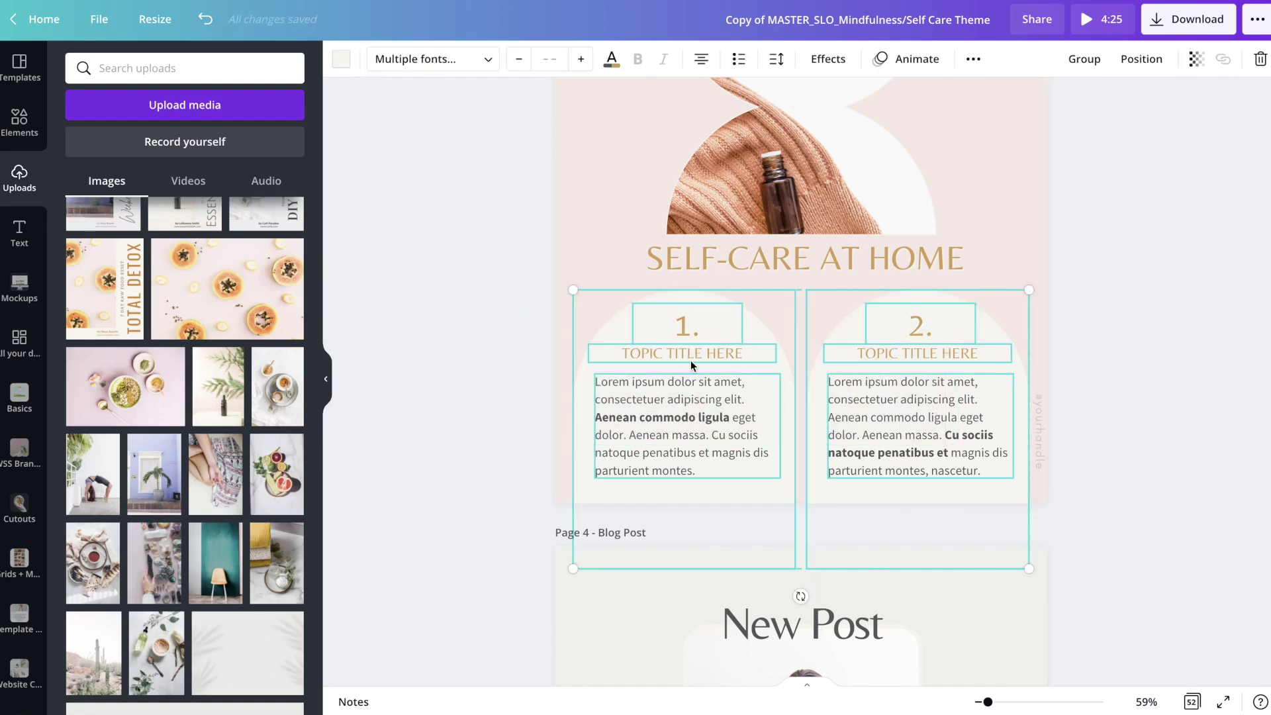
{"action": "left_click", "coordinate": [521, 257]}
{"action": "left_click_drag", "start_coordinate": [522, 254], "coordinate": [871, 431]}
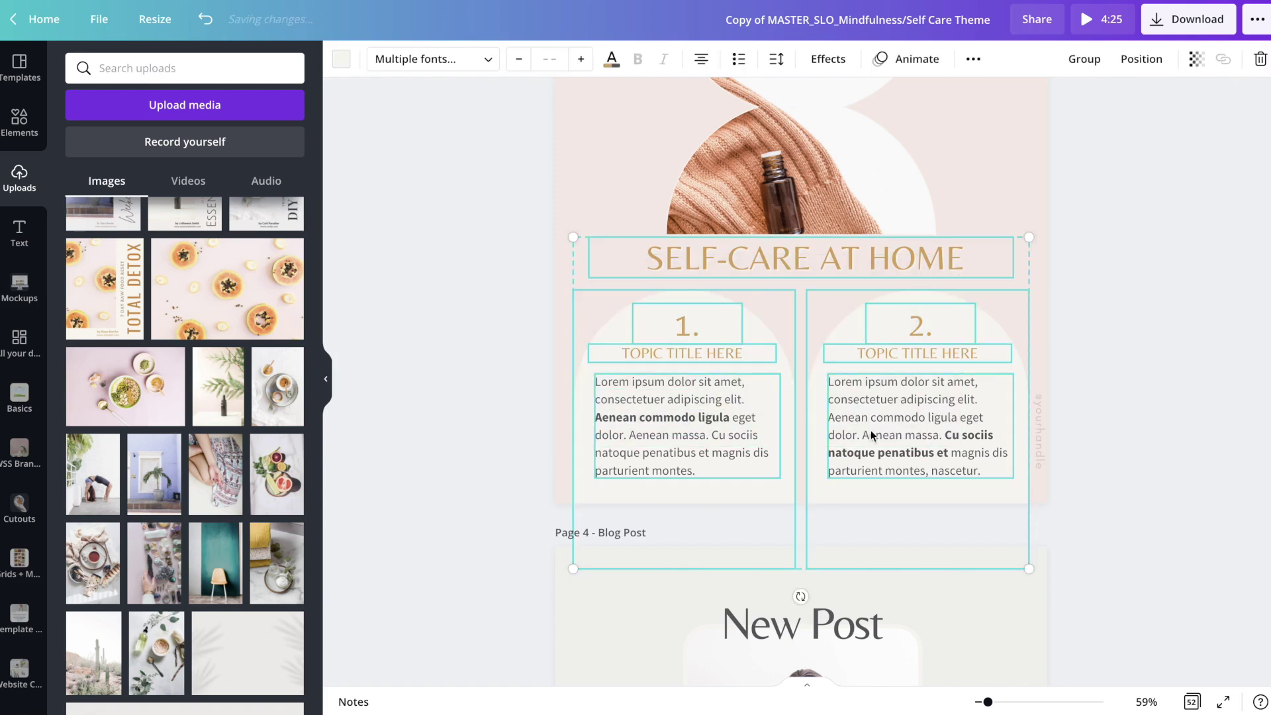
{"action": "left_click", "coordinate": [488, 57]}
{"action": "type", "text": "source"}
{"action": "left_click", "coordinate": [139, 136]}
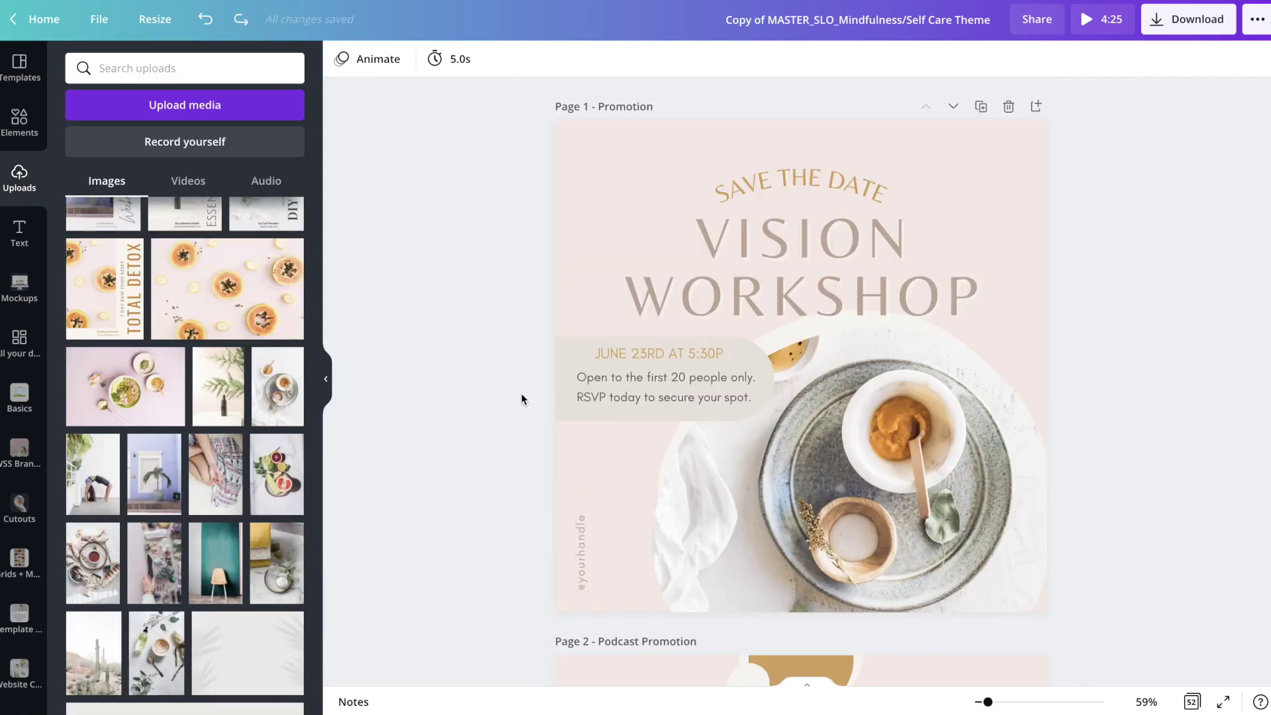
{"action": "left_click", "coordinate": [785, 265]}
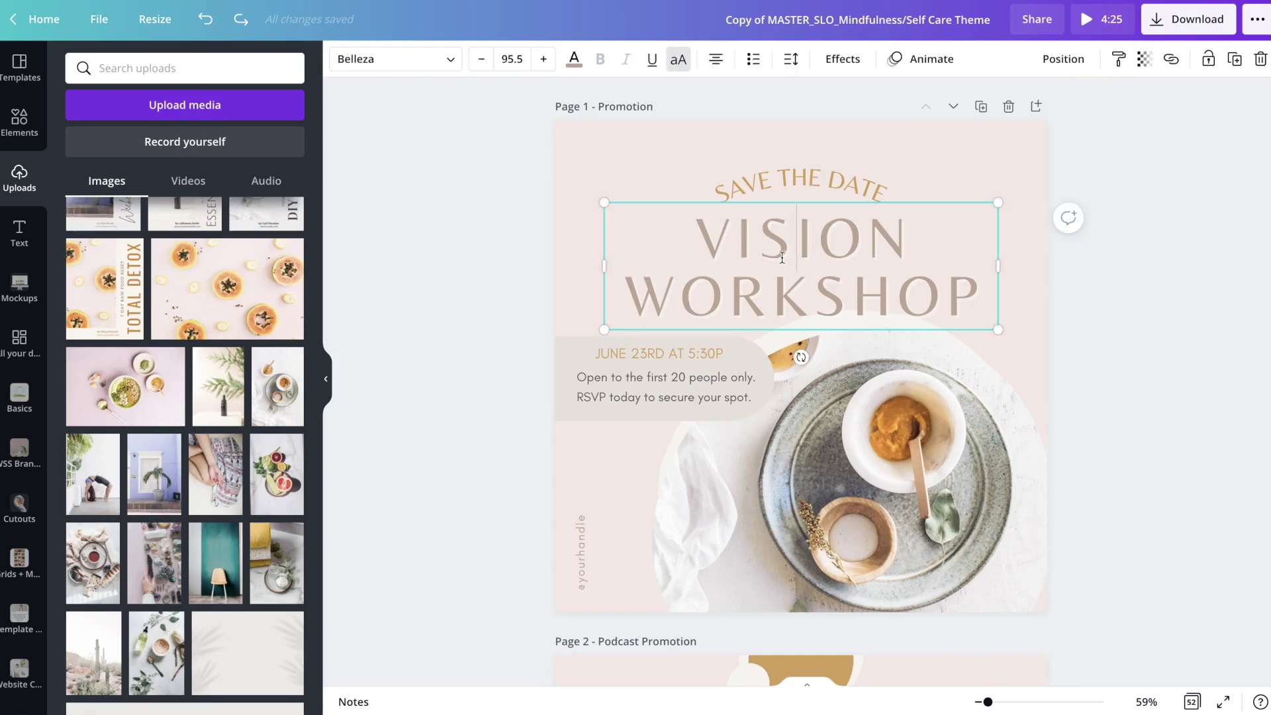
Set the VISION WORKSHOP title in Yeseva One at size 50
{"action": "left_click", "coordinate": [781, 260]}
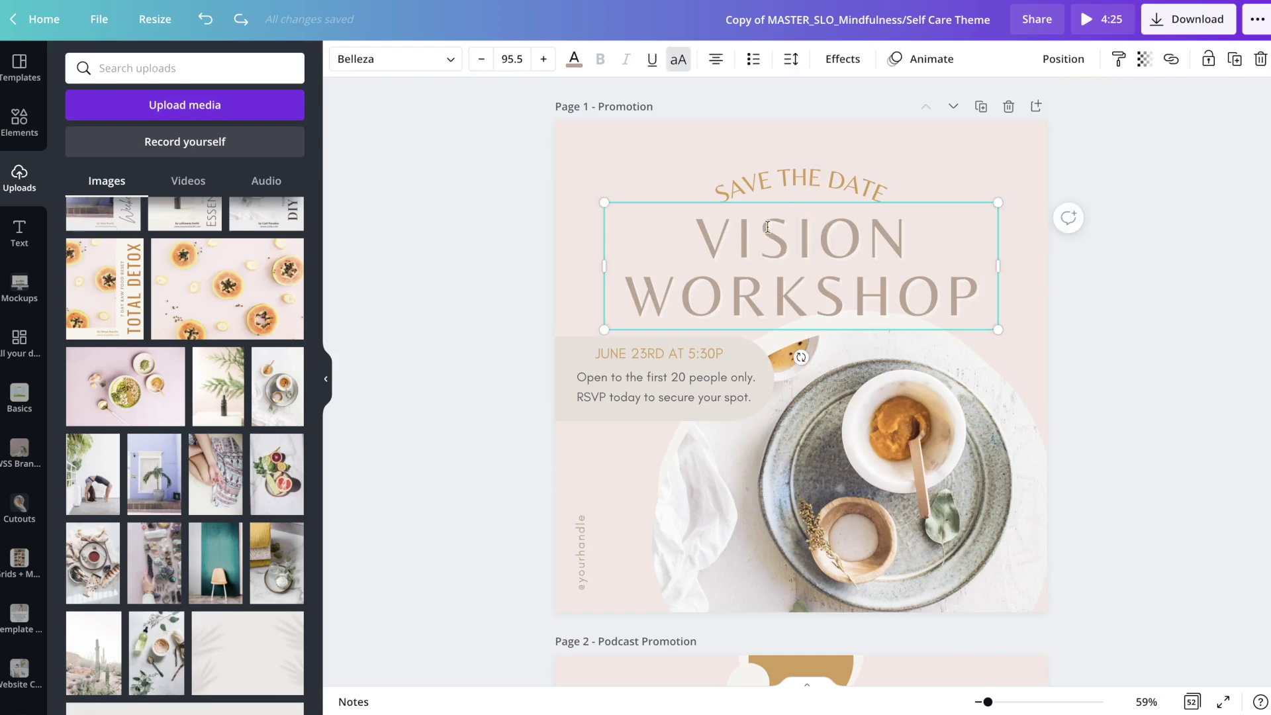
{"action": "triple_click", "coordinate": [767, 262]}
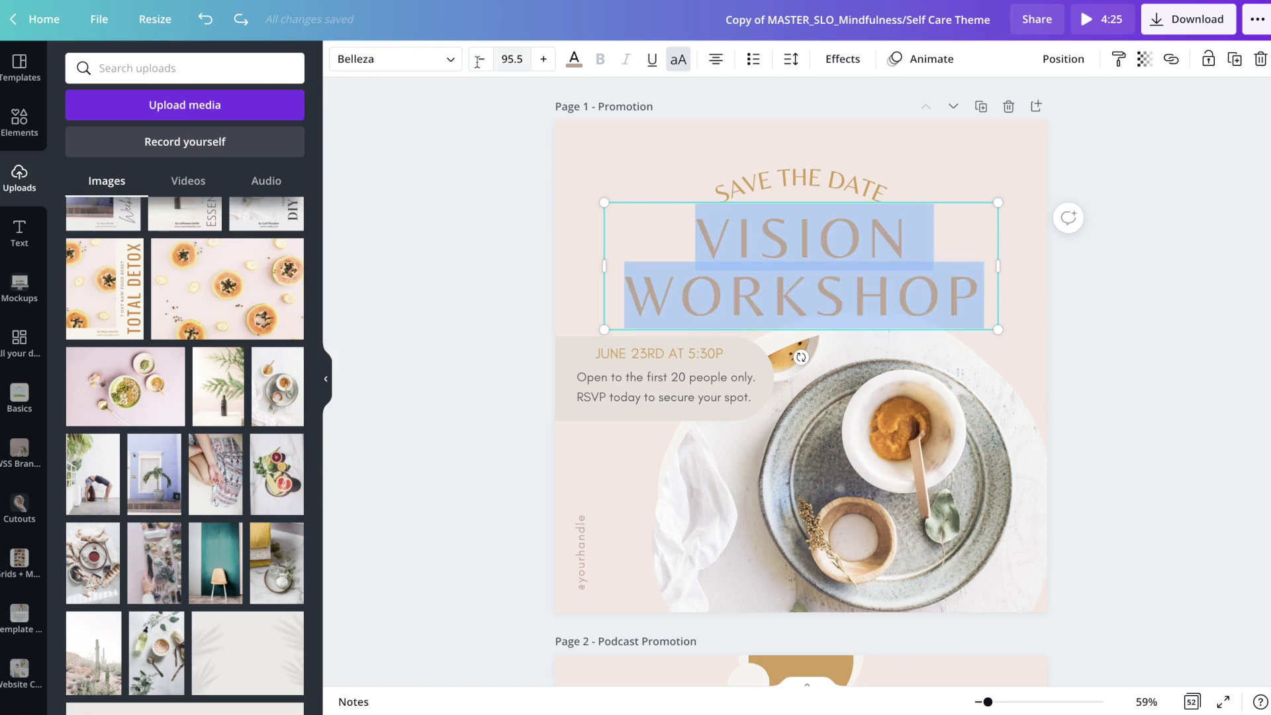
{"action": "left_click", "coordinate": [450, 59]}
{"action": "type", "text": "source"}
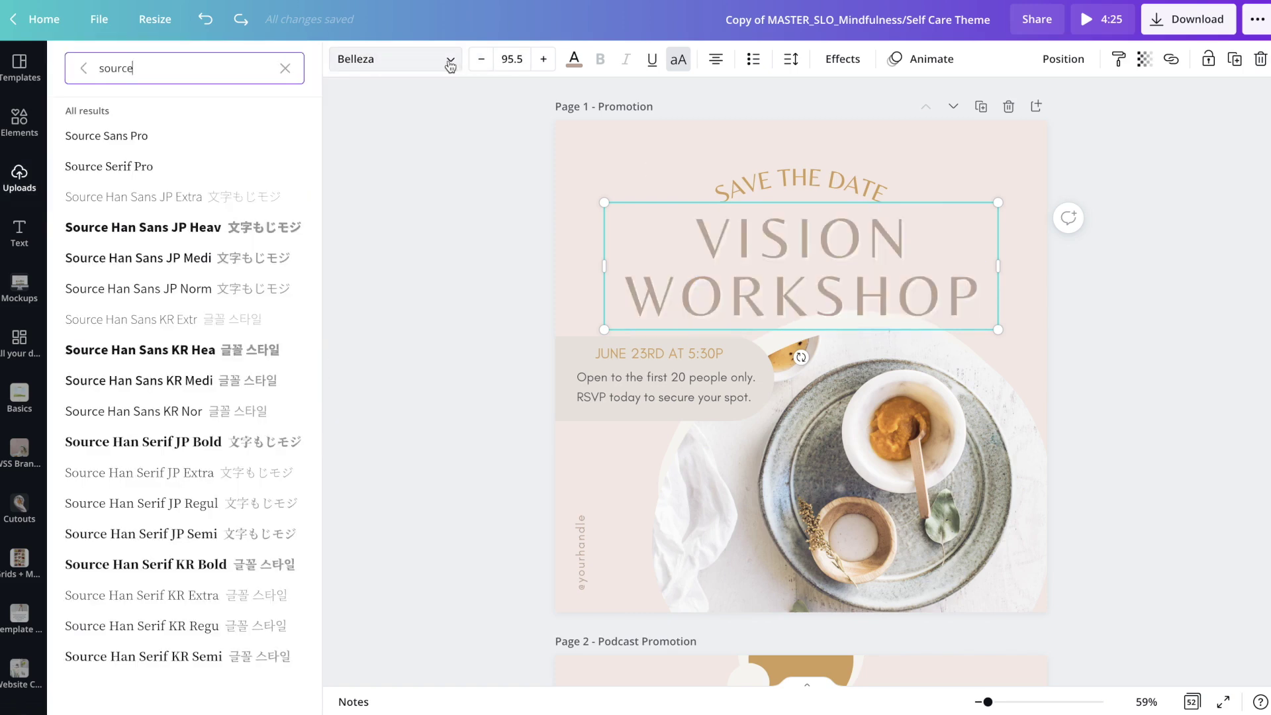
{"action": "left_click", "coordinate": [128, 320]}
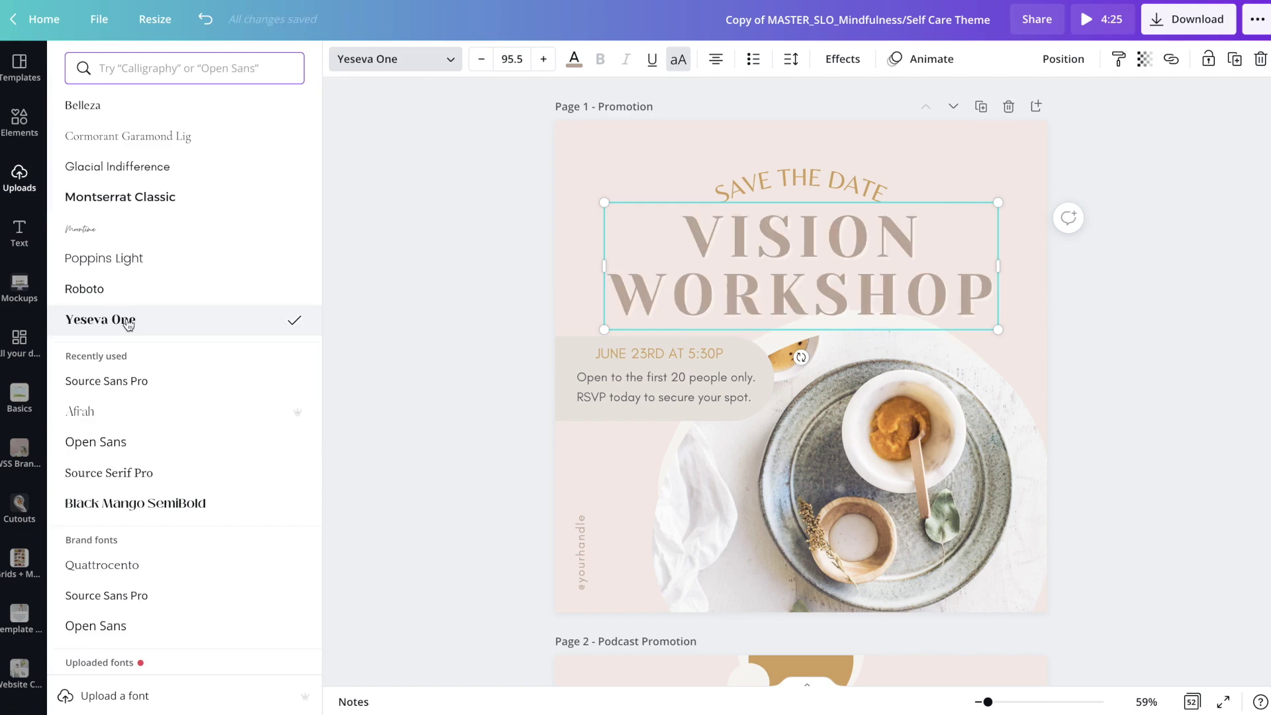
{"action": "left_click", "coordinate": [510, 58]}
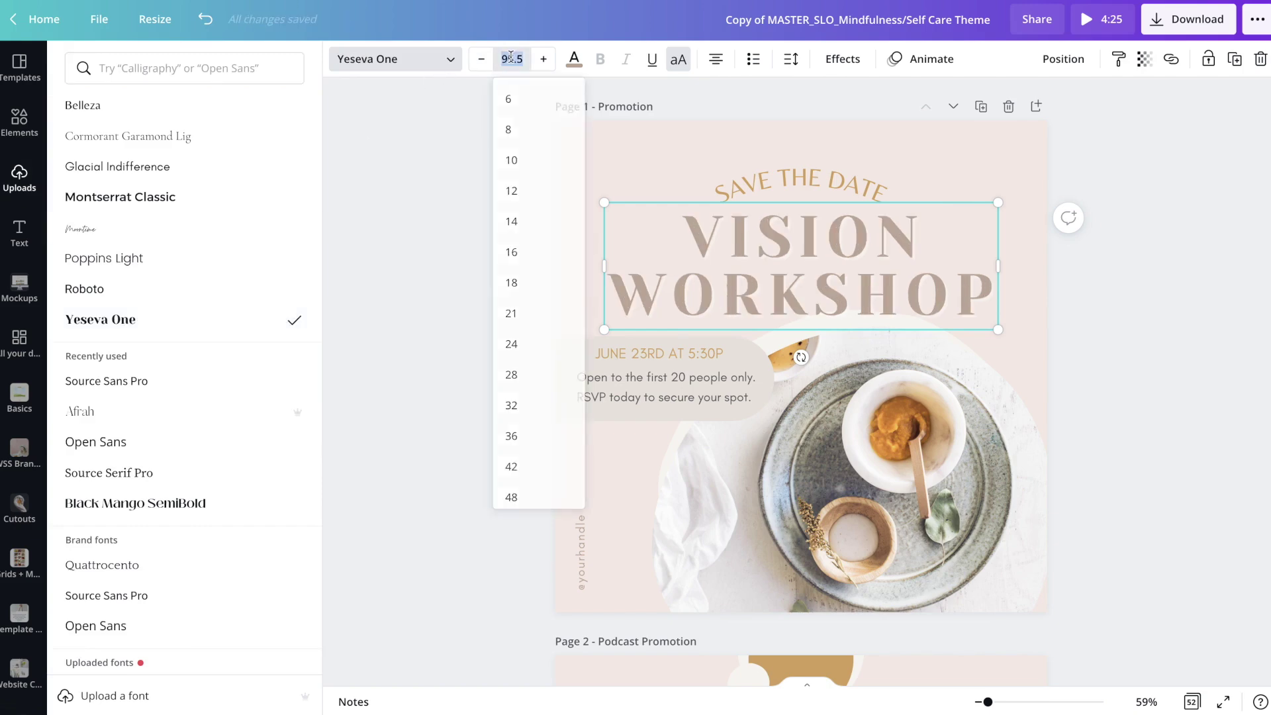
{"action": "left_click", "coordinate": [510, 57]}
{"action": "type", "text": "50"}
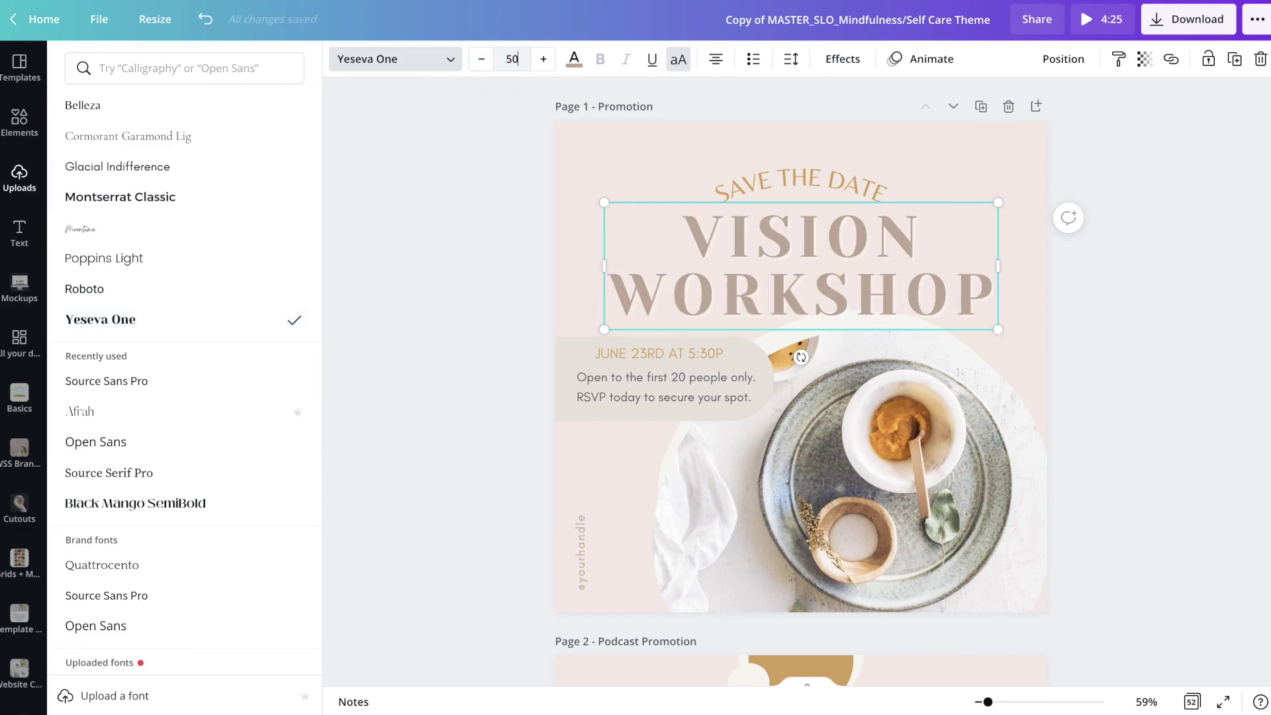
{"action": "key", "text": "Return"}
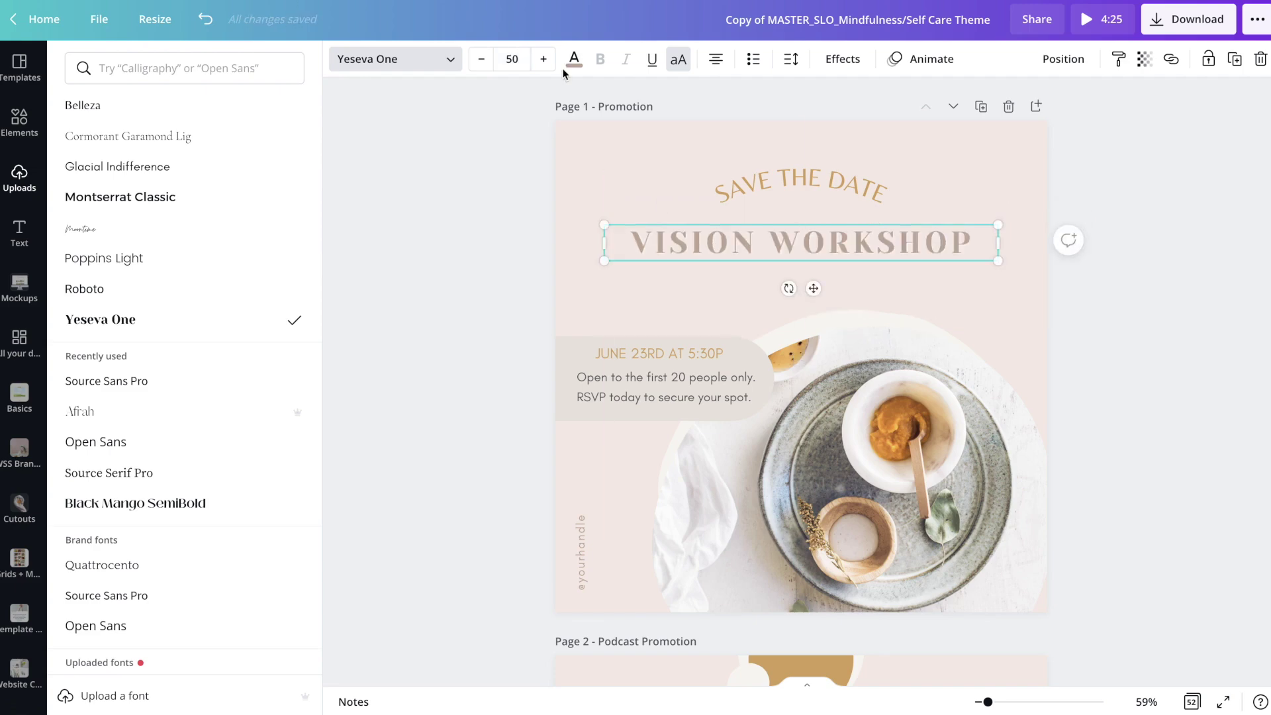
Colour the title tan-orange from the photo palette and reselect it
{"action": "left_click", "coordinate": [573, 60]}
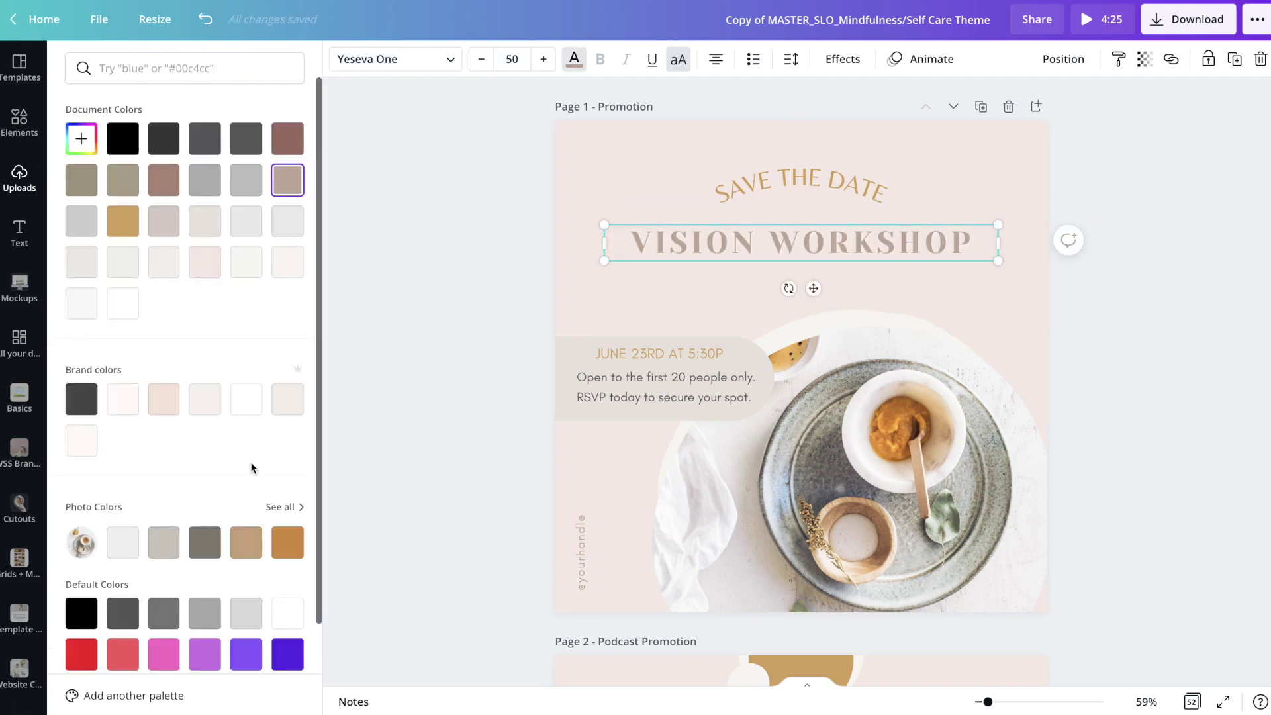
{"action": "left_click", "coordinate": [290, 546]}
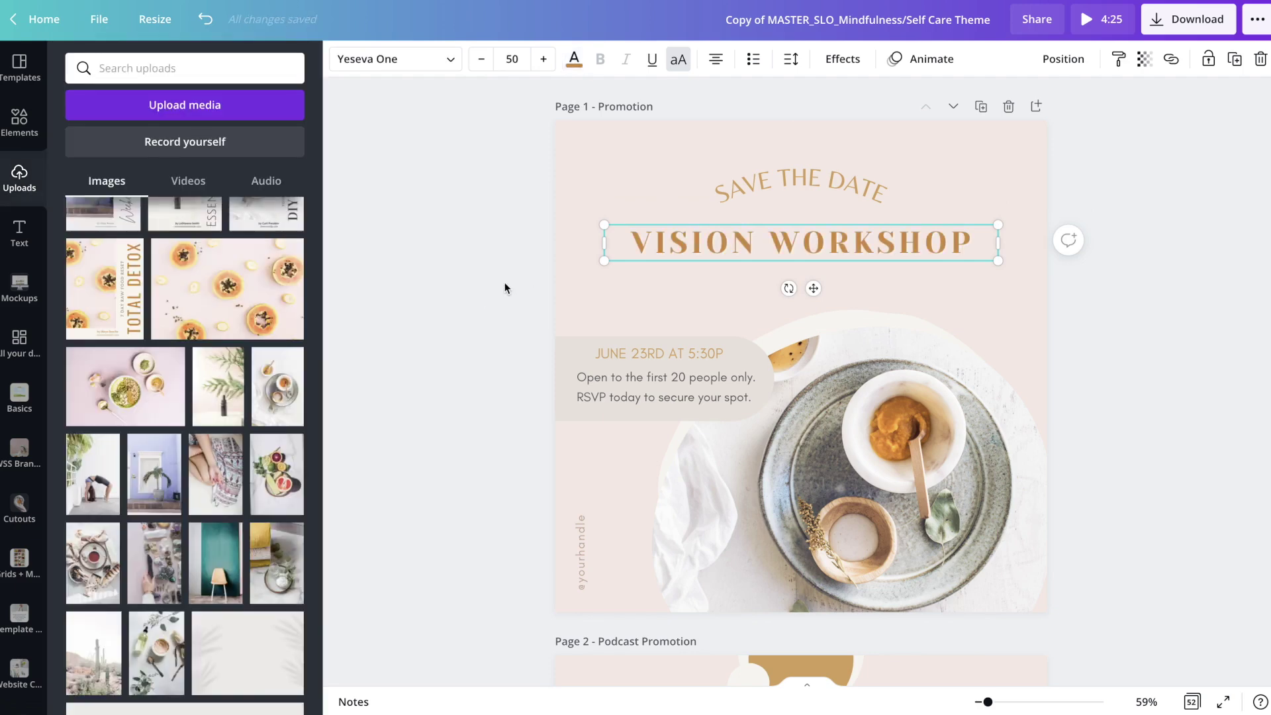
{"action": "left_click", "coordinate": [539, 291]}
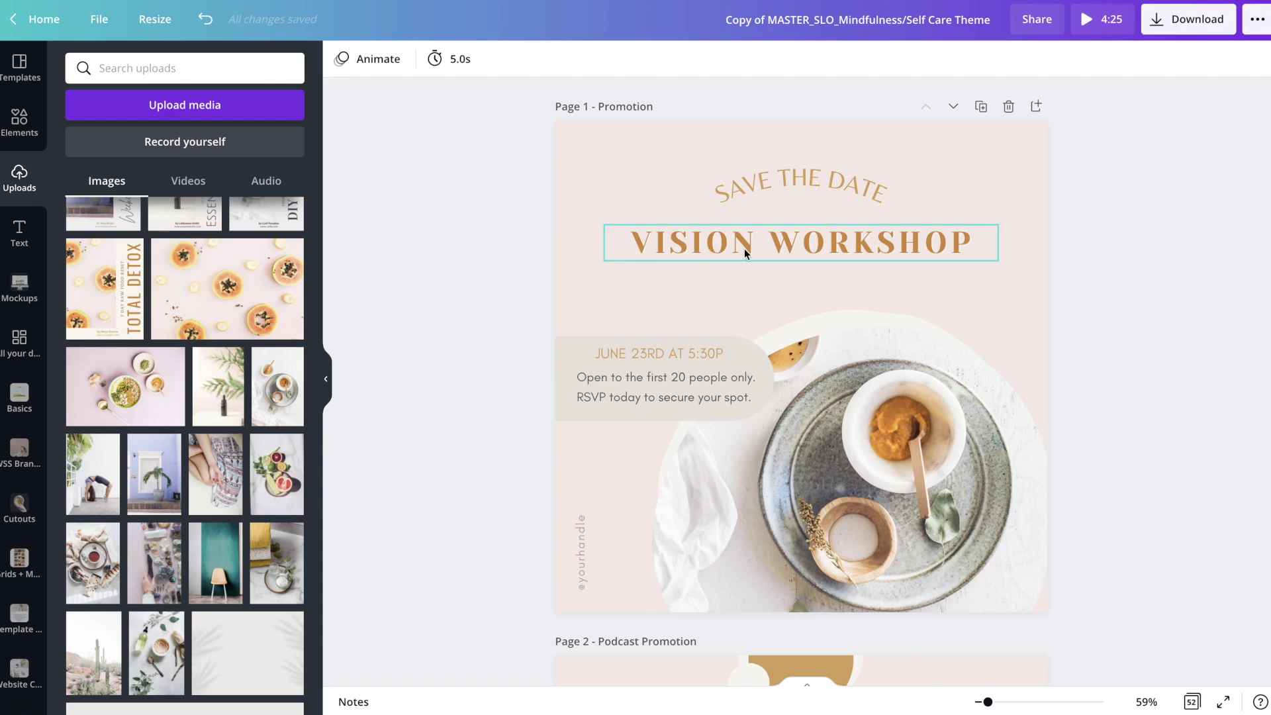
{"action": "left_click", "coordinate": [744, 248]}
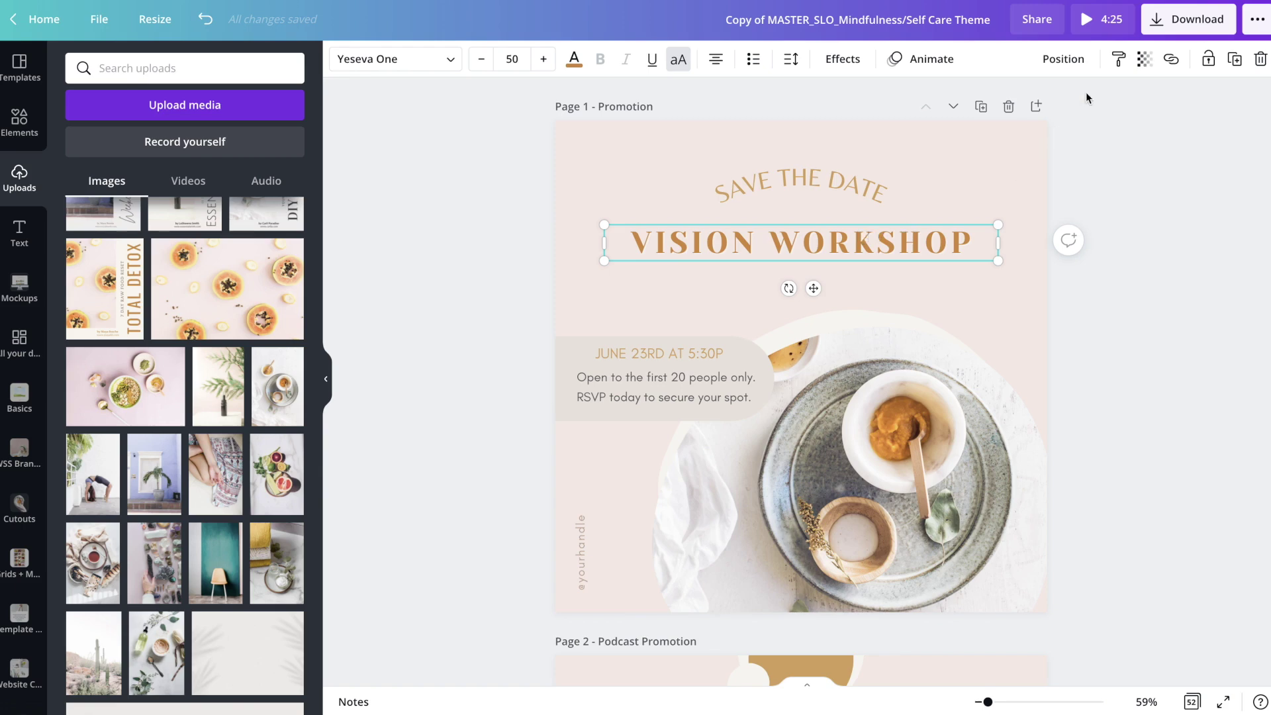
Copy the VISION WORKSHOP title's style onto the Page 2 heading
{"action": "left_click", "coordinate": [1118, 63]}
{"action": "scroll", "coordinate": [905, 246], "scroll_direction": "down", "scroll_amount": 5}
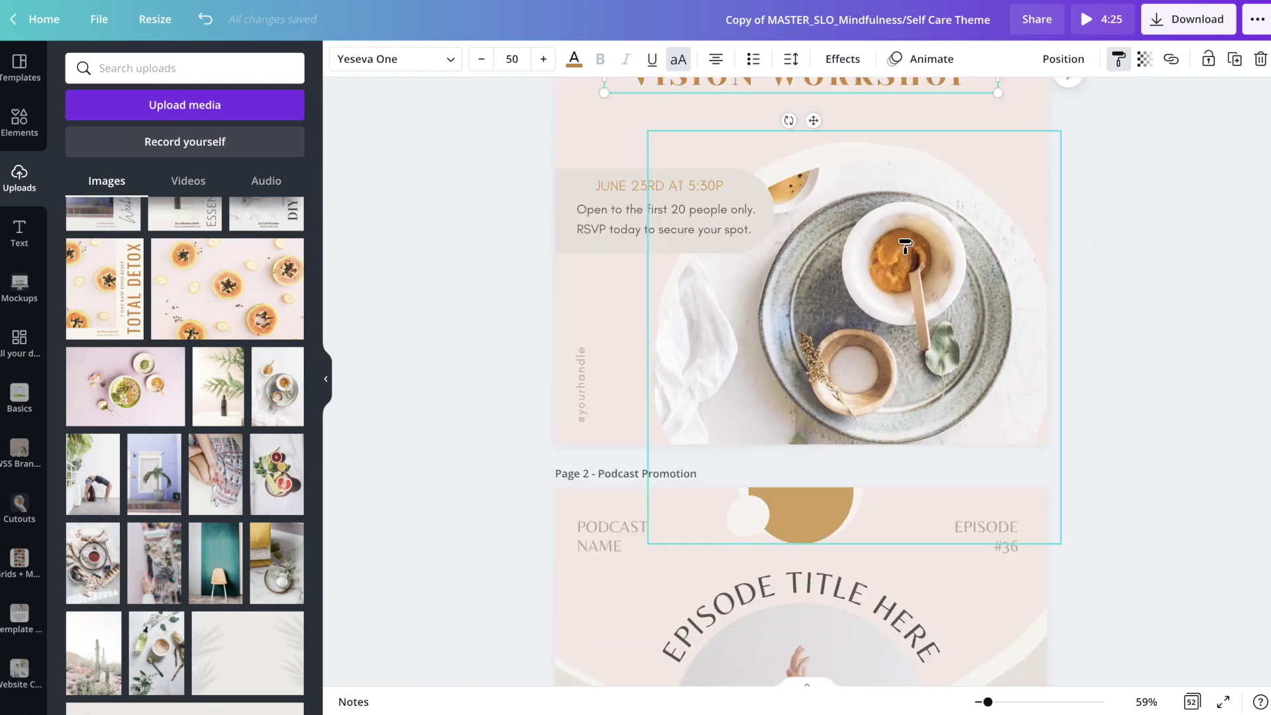
{"action": "scroll", "coordinate": [905, 246], "scroll_direction": "down", "scroll_amount": 1}
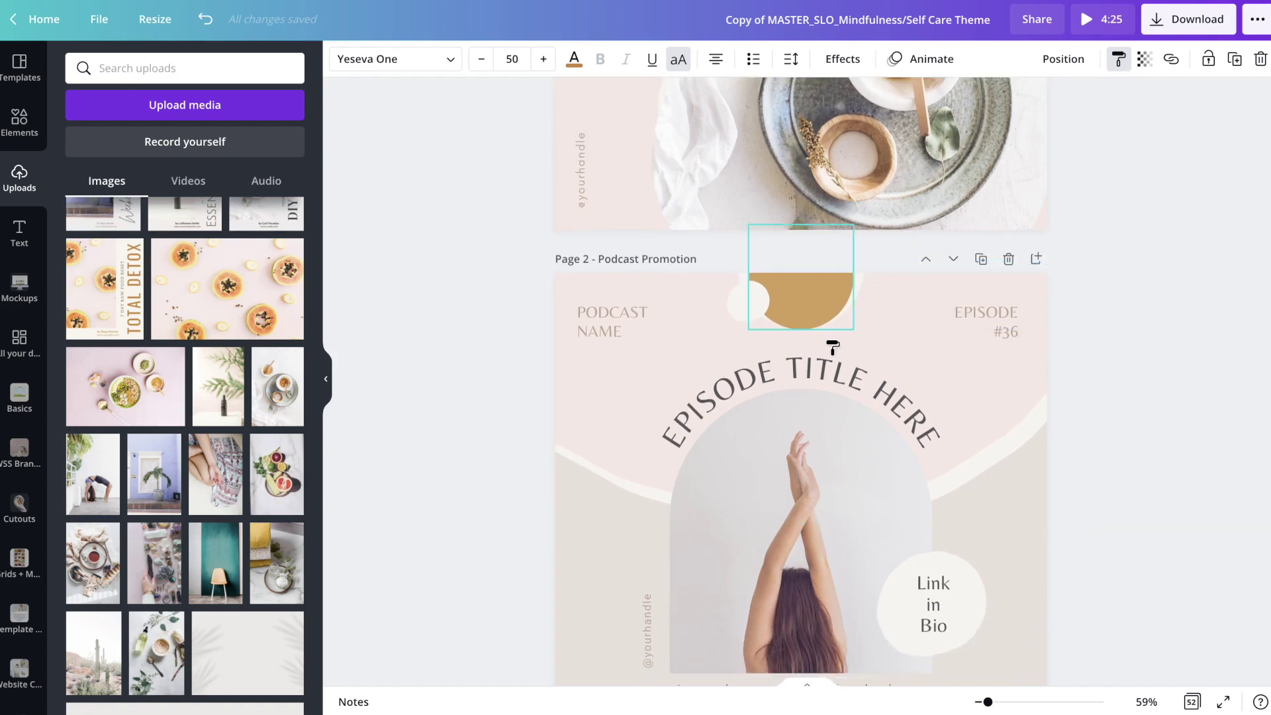
{"action": "left_click", "coordinate": [813, 374]}
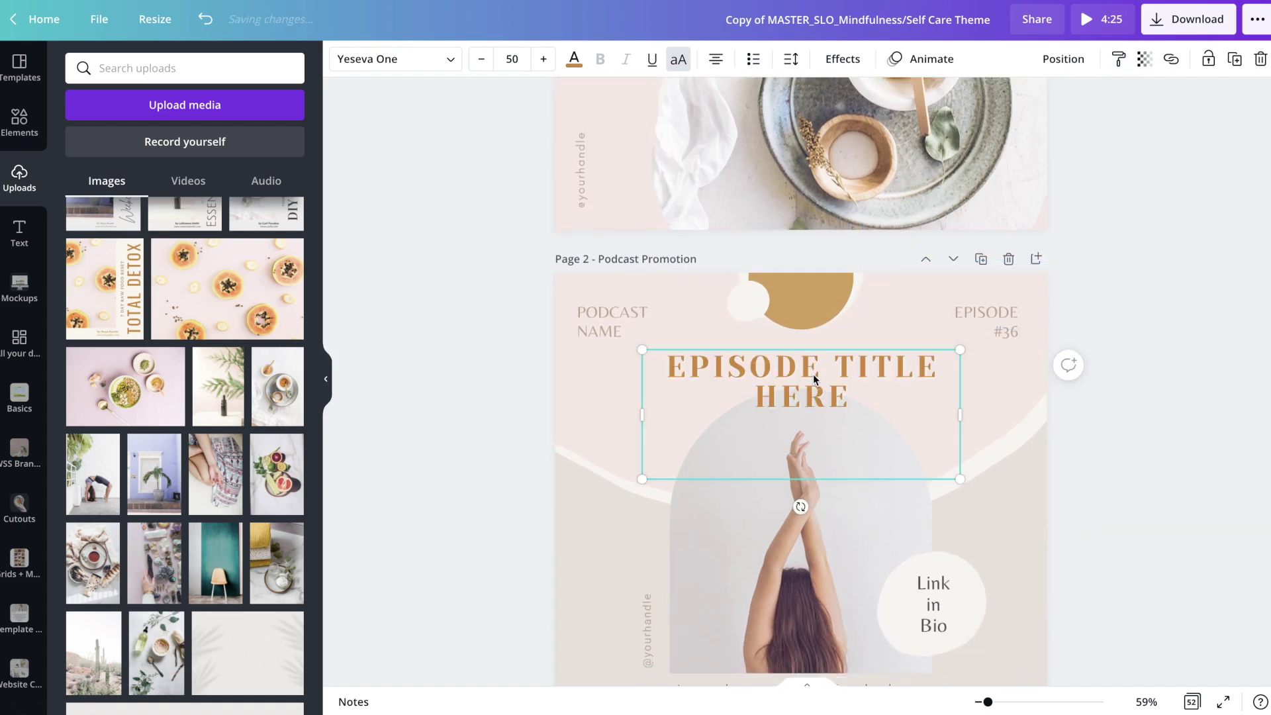
{"action": "left_click", "coordinate": [1026, 418]}
{"action": "left_click", "coordinate": [1011, 477]}
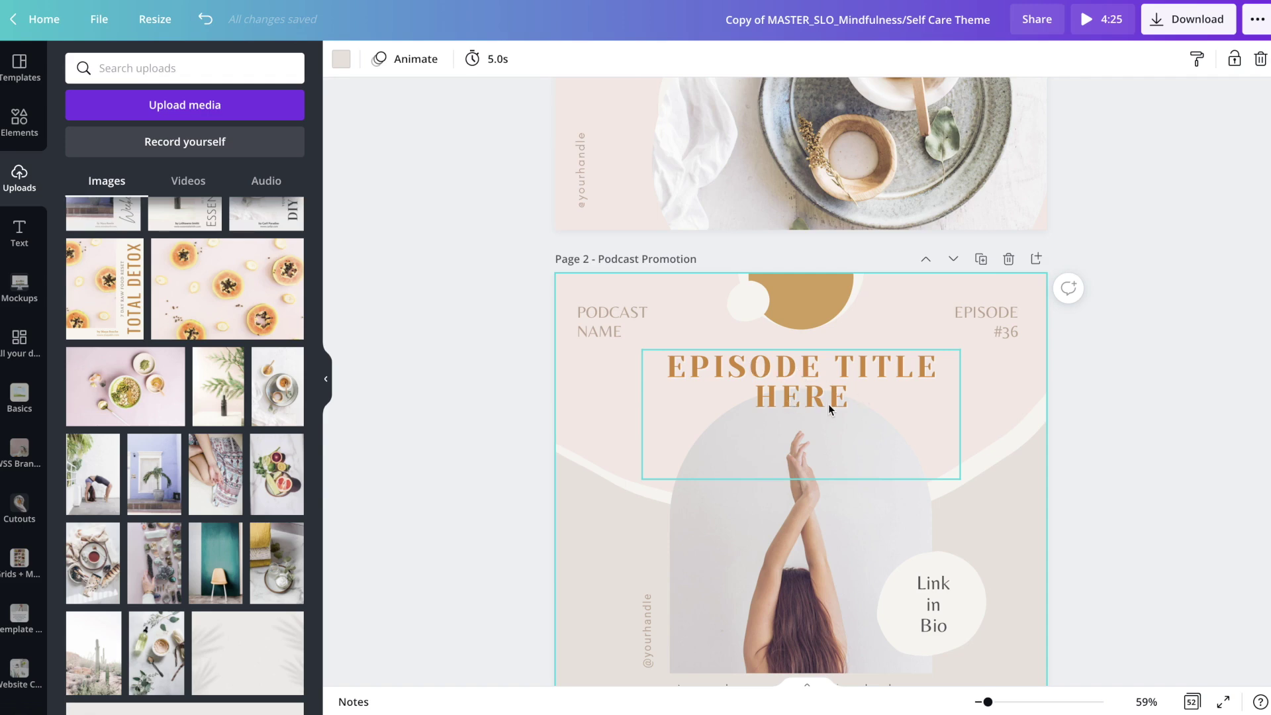
Copy the EPISODE TITLE HERE heading's style onto the Link in Bio text
{"action": "scroll", "coordinate": [828, 404], "scroll_direction": "down", "scroll_amount": 6}
{"action": "scroll", "coordinate": [828, 403], "scroll_direction": "up", "scroll_amount": 5}
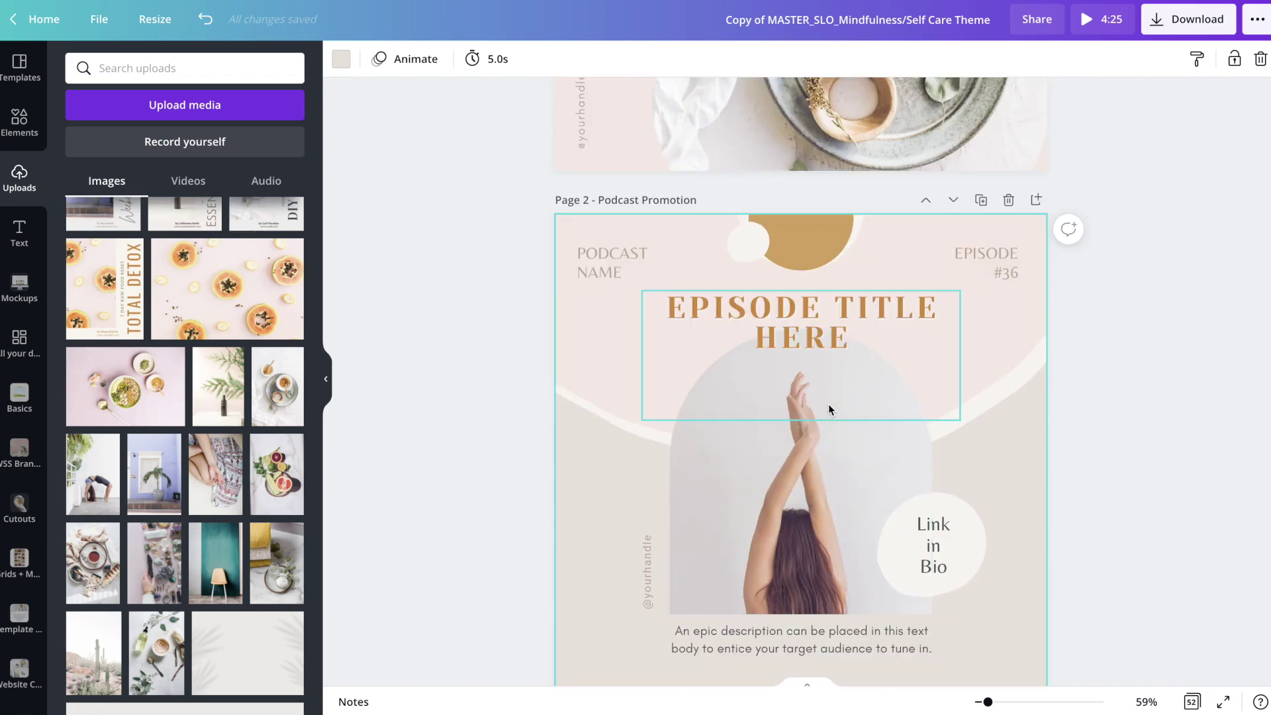
{"action": "left_click", "coordinate": [818, 311]}
{"action": "left_click", "coordinate": [1119, 61]}
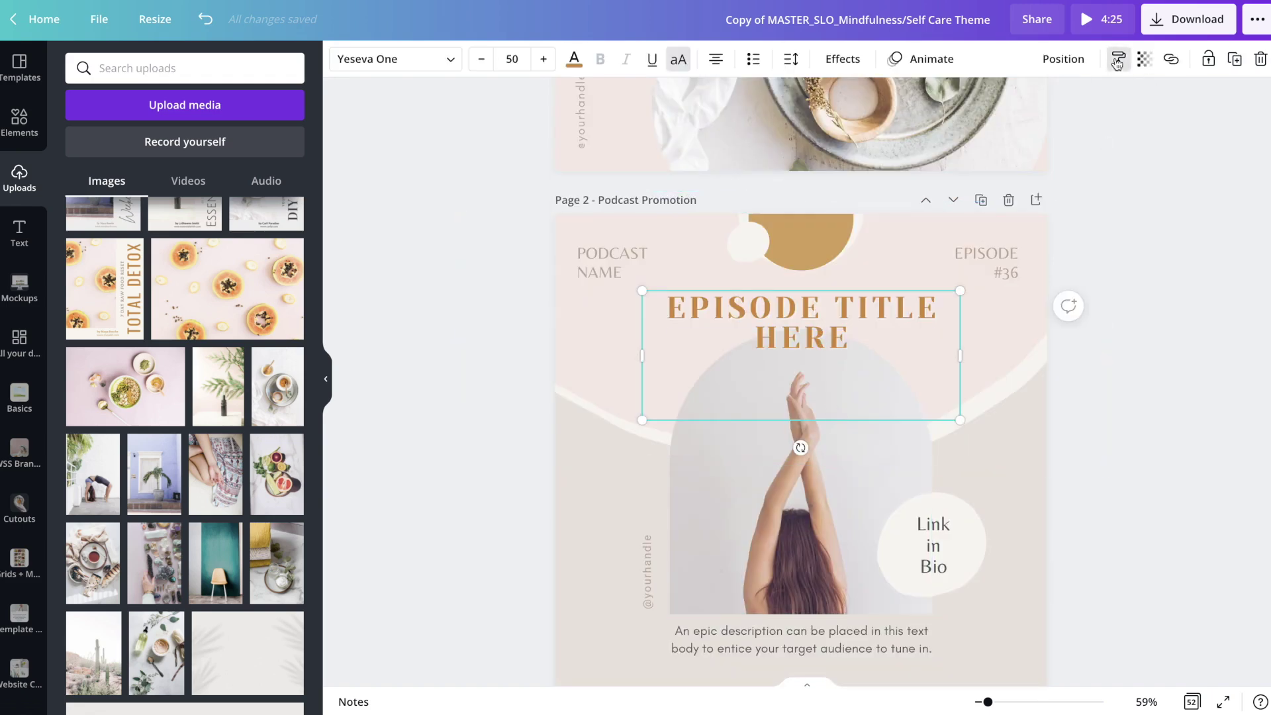
{"action": "left_click", "coordinate": [933, 544]}
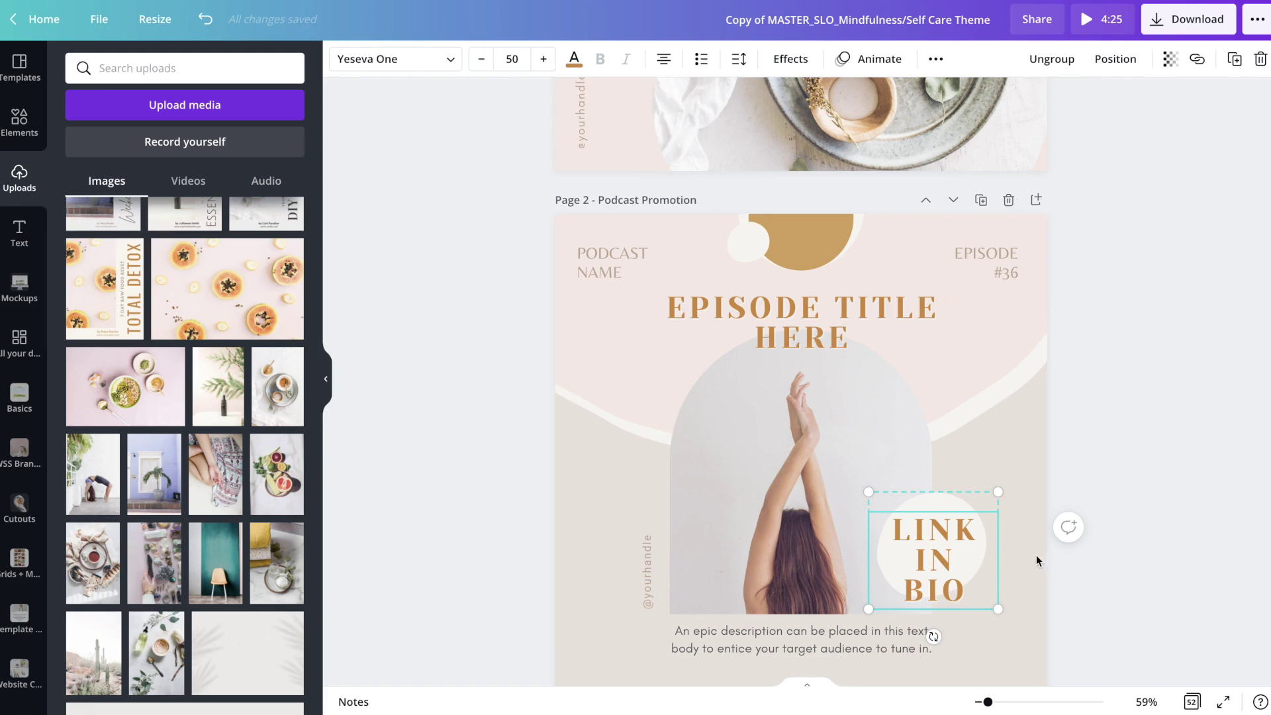
Undo the copied styles and the title restyle on Pages 2 and 1
{"action": "key", "text": "ctrl+z"}
{"action": "key", "text": "ctrl+z"}
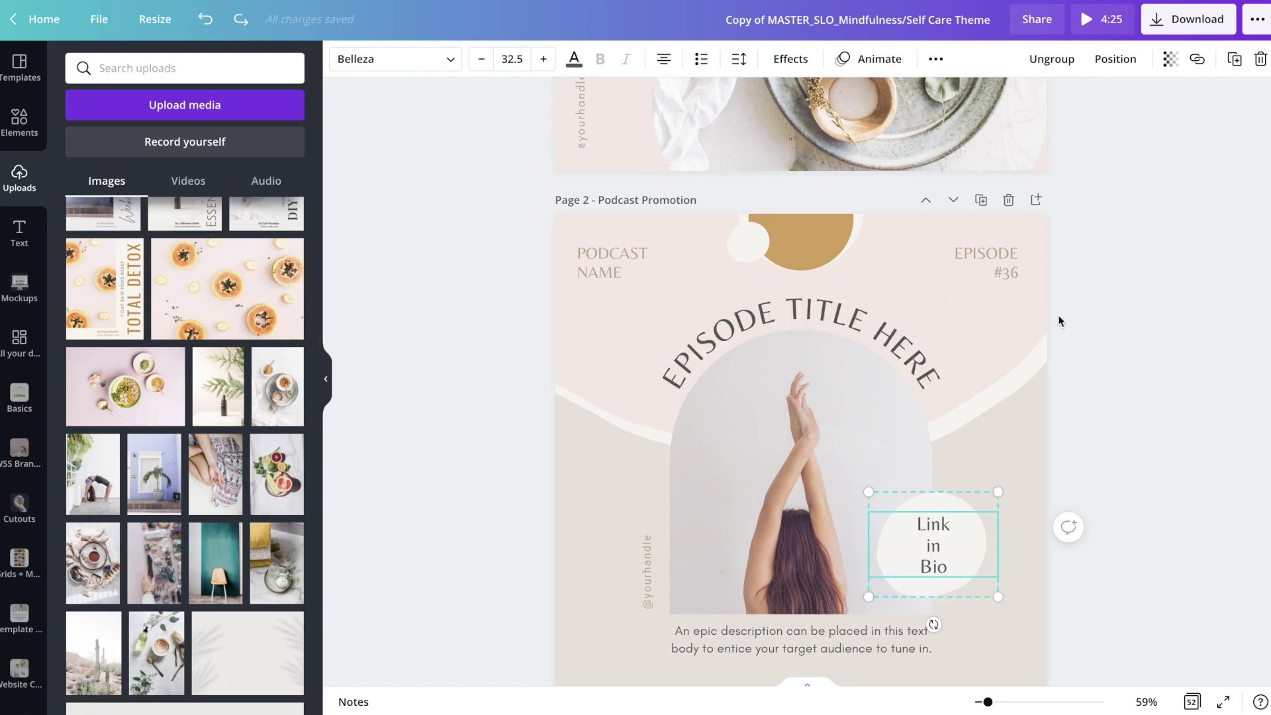
{"action": "scroll", "coordinate": [1057, 321], "scroll_direction": "up", "scroll_amount": 5}
{"action": "key", "text": "ctrl+z"}
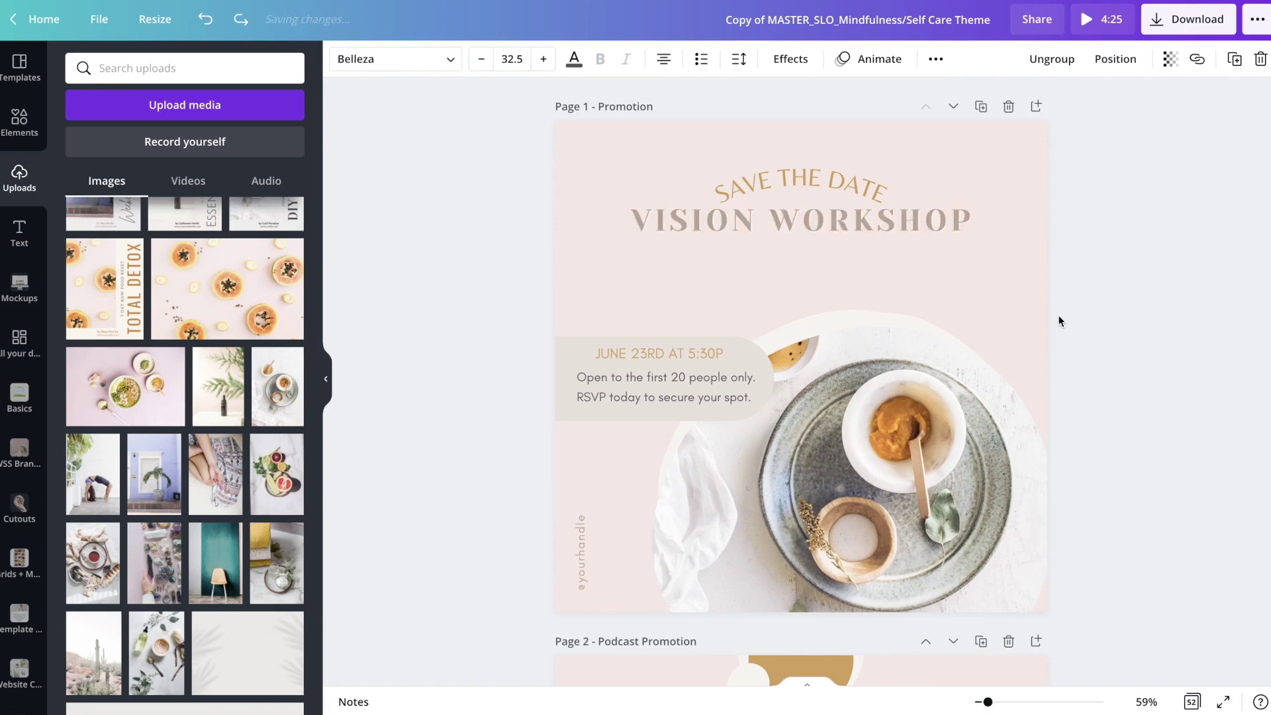
{"action": "key", "text": "ctrl+z"}
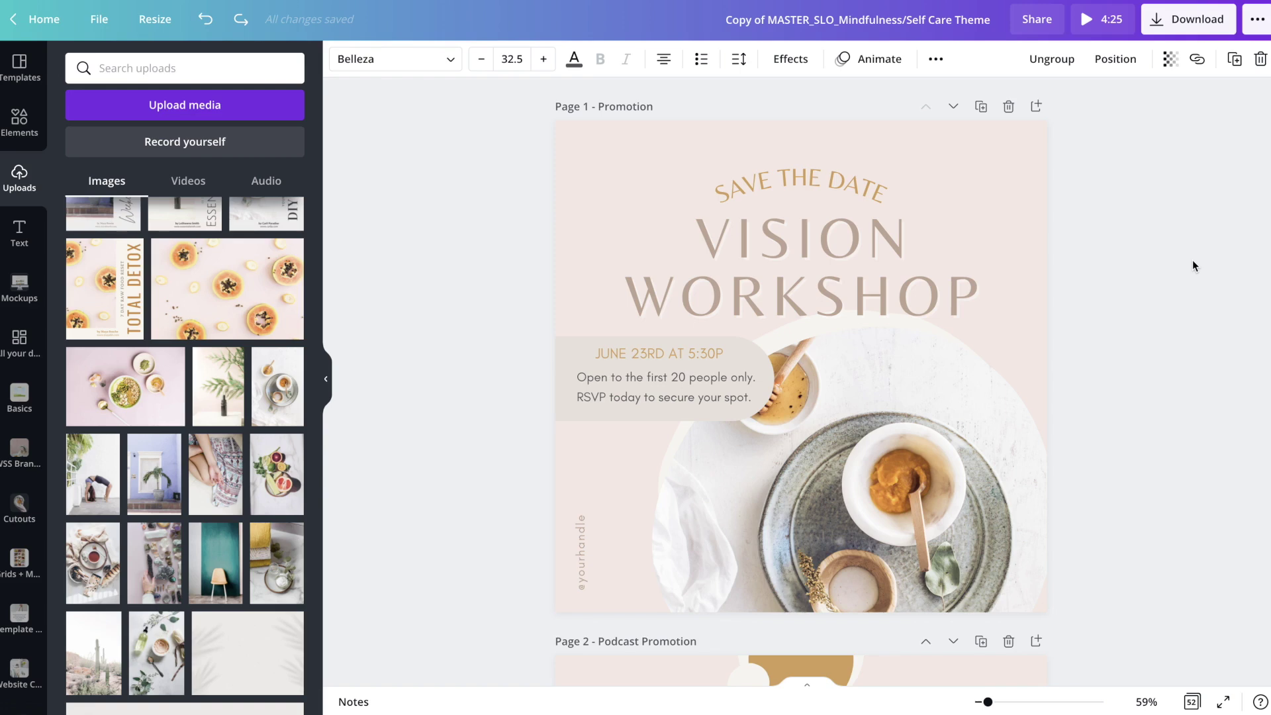
Choose JPG as the download file type with quality 100
{"action": "left_click", "coordinate": [1168, 24]}
{"action": "left_click", "coordinate": [1099, 126]}
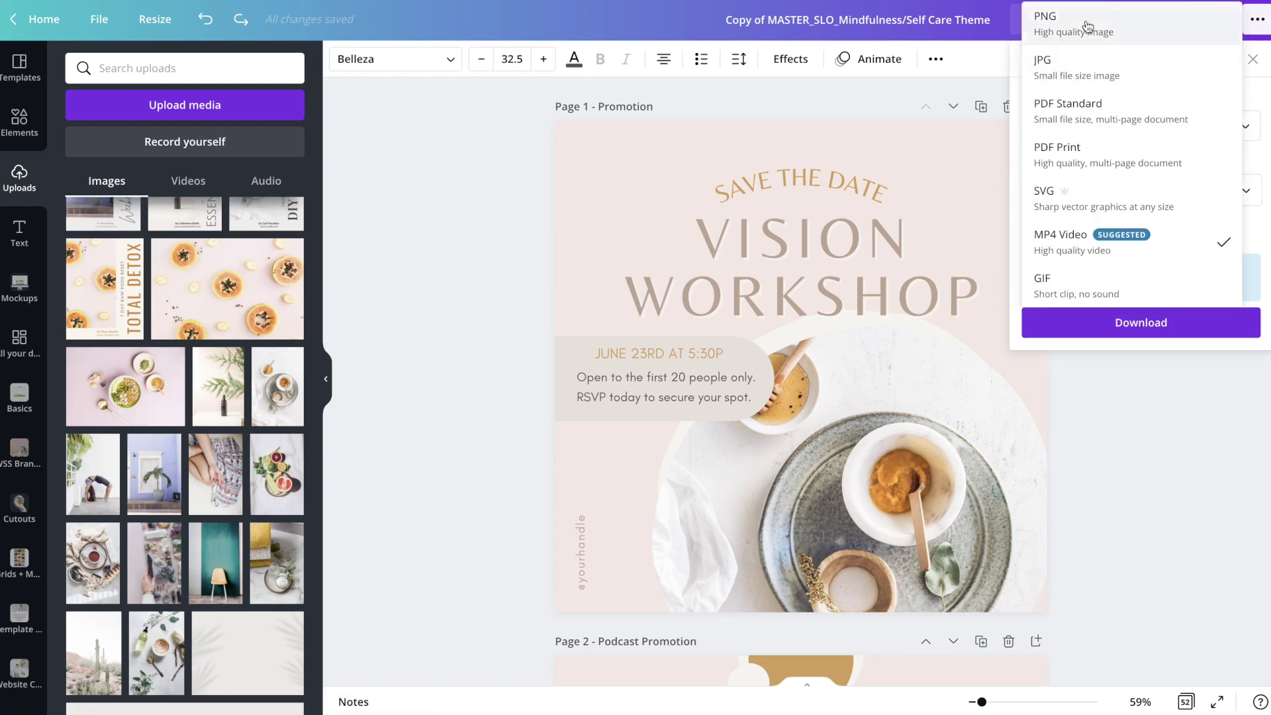
{"action": "left_click", "coordinate": [1061, 64]}
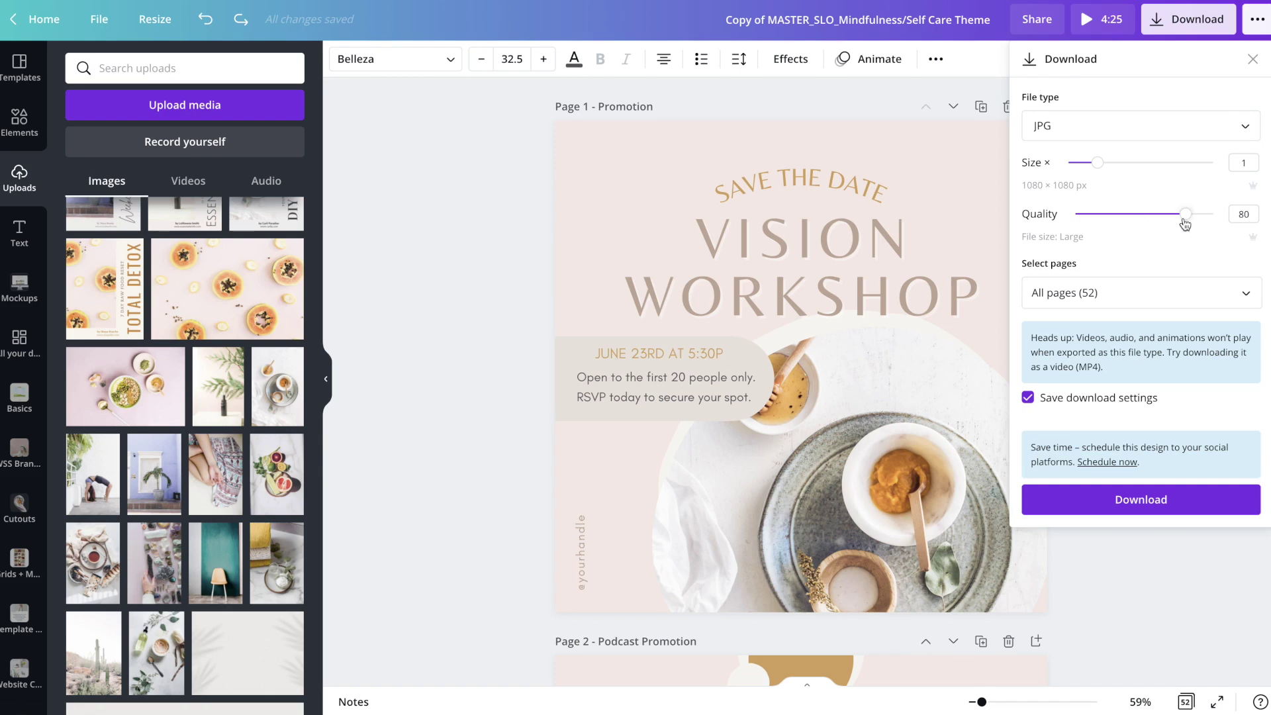
{"action": "left_click_drag", "start_coordinate": [1184, 218], "coordinate": [1214, 221]}
Limit the export to pages 1, 3 and 5
{"action": "left_click", "coordinate": [1130, 299]}
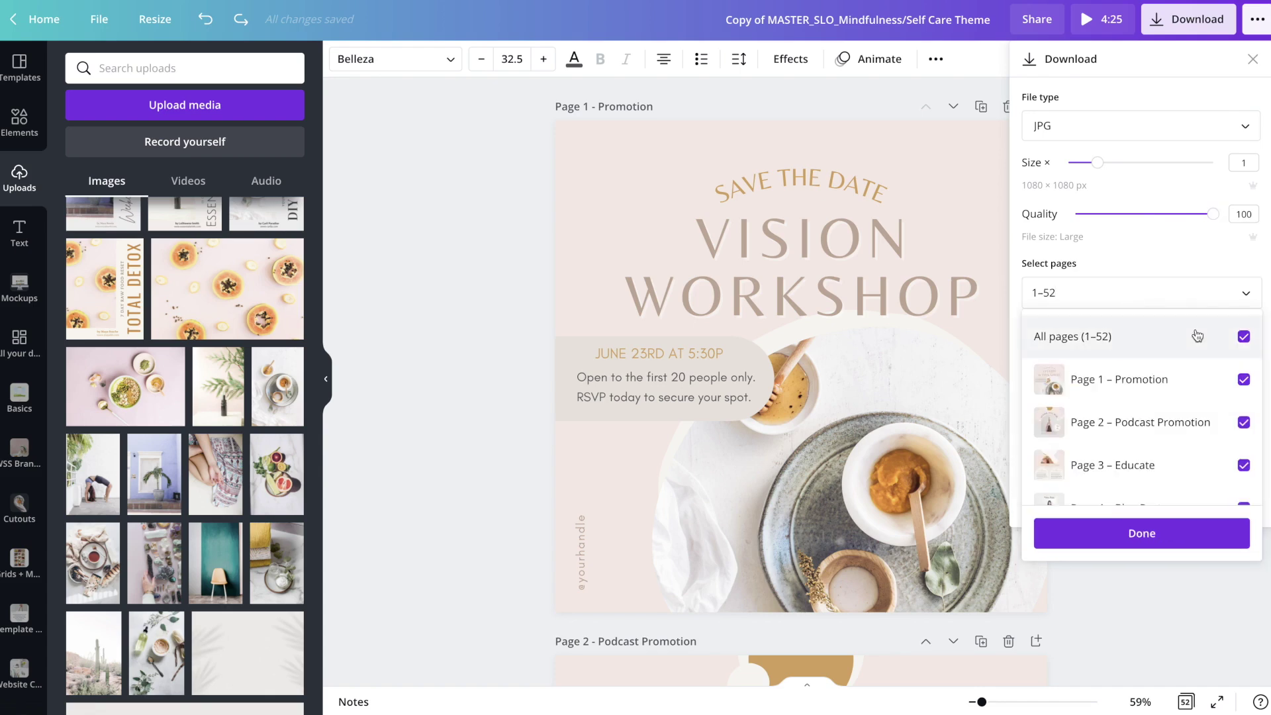
{"action": "left_click", "coordinate": [1097, 340]}
{"action": "left_click", "coordinate": [1096, 340]}
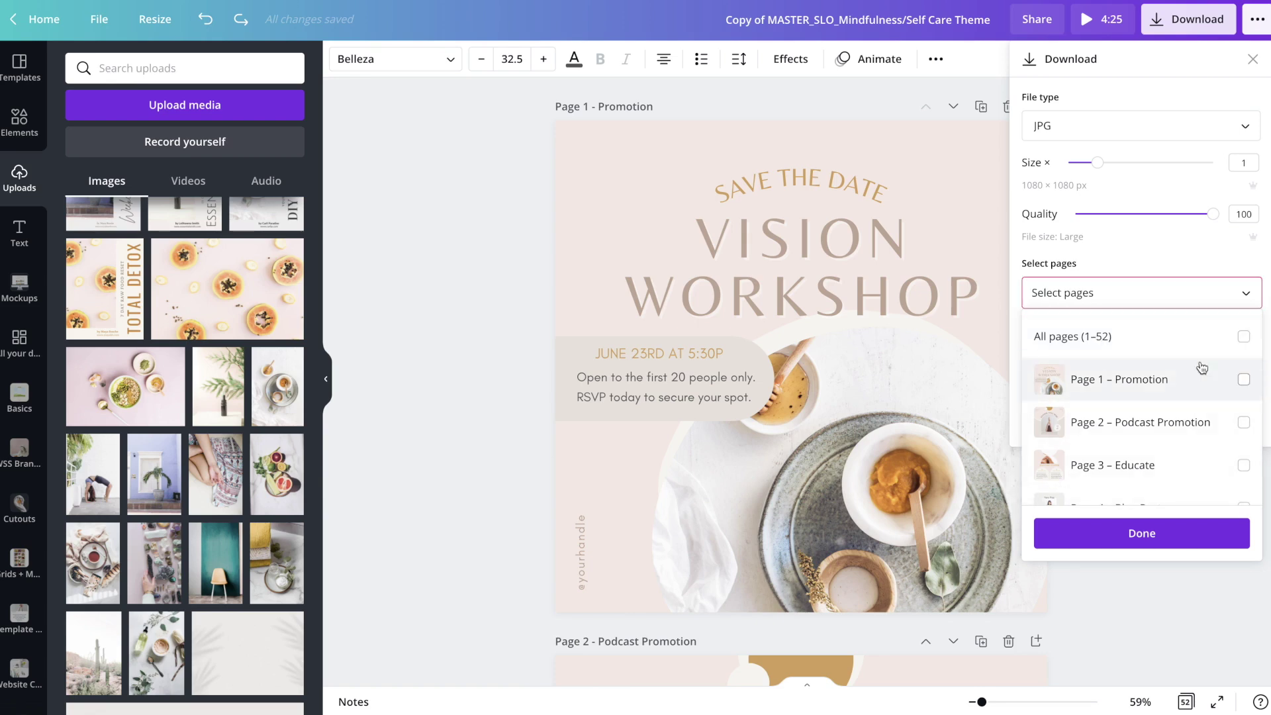
{"action": "left_click", "coordinate": [1155, 378]}
{"action": "left_click", "coordinate": [1154, 466]}
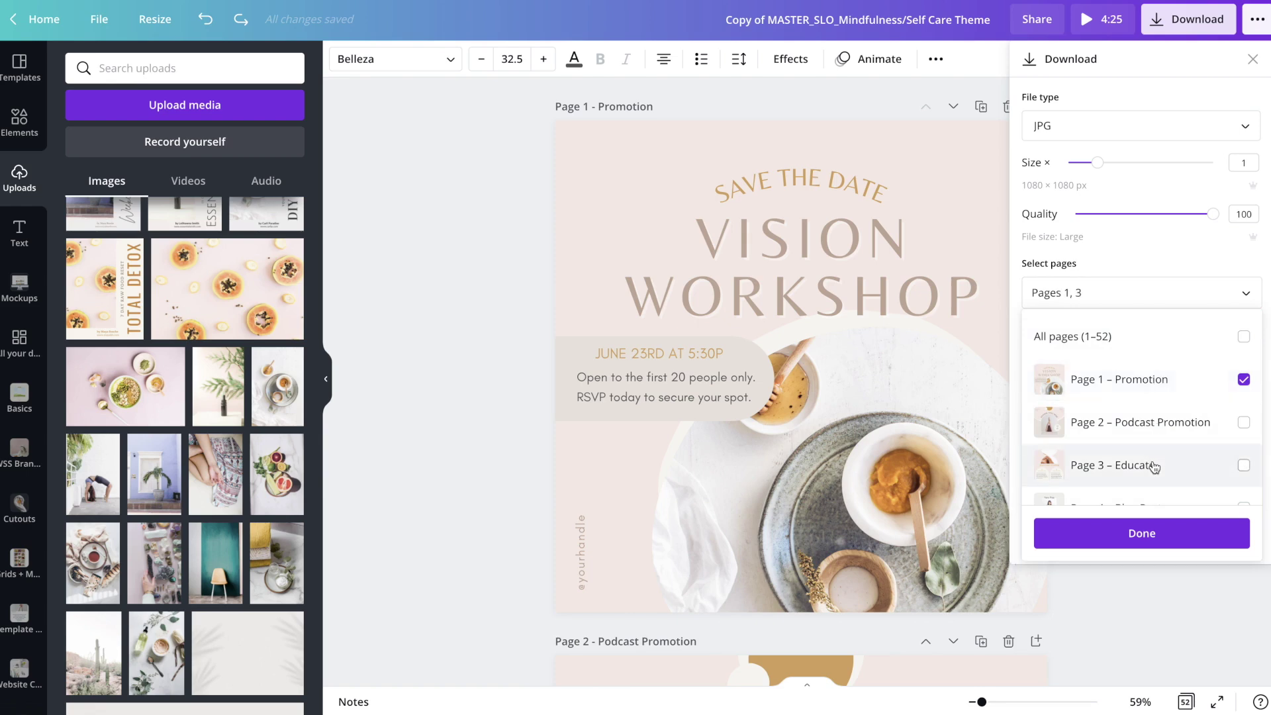
{"action": "scroll", "coordinate": [1154, 464], "scroll_direction": "down", "scroll_amount": 2}
{"action": "left_click", "coordinate": [1152, 451]}
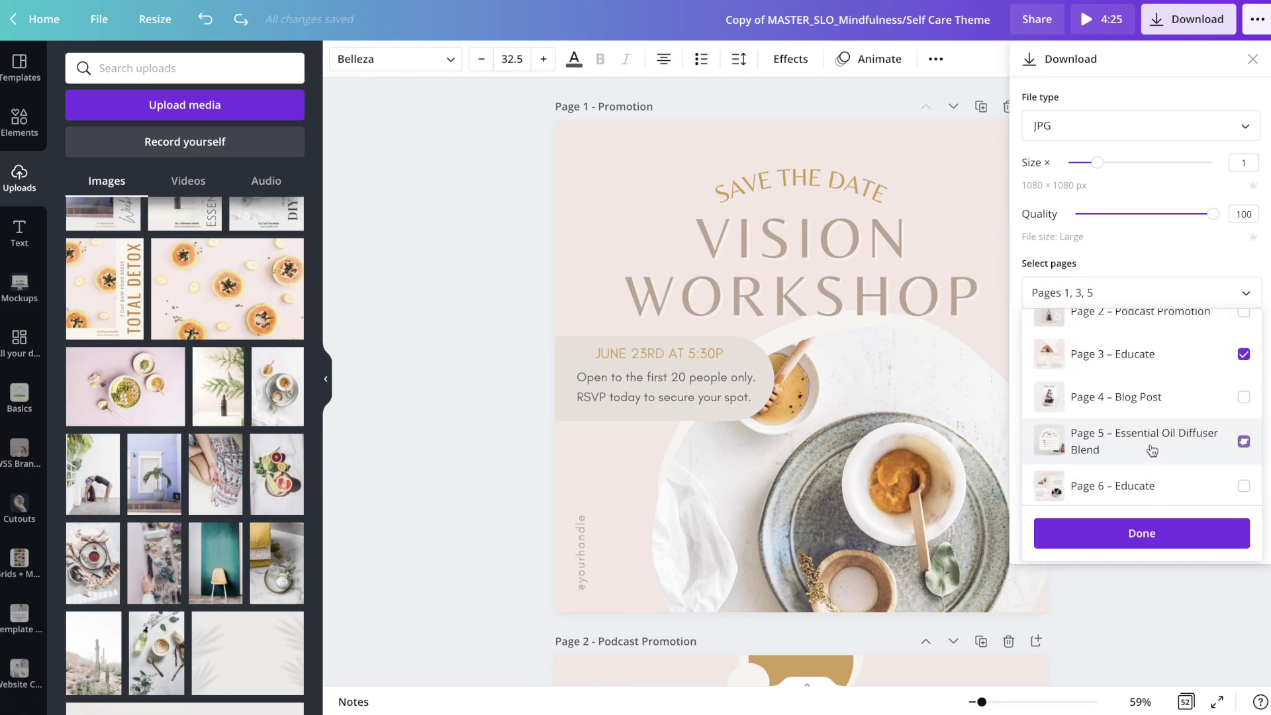
{"action": "left_click", "coordinate": [1138, 532]}
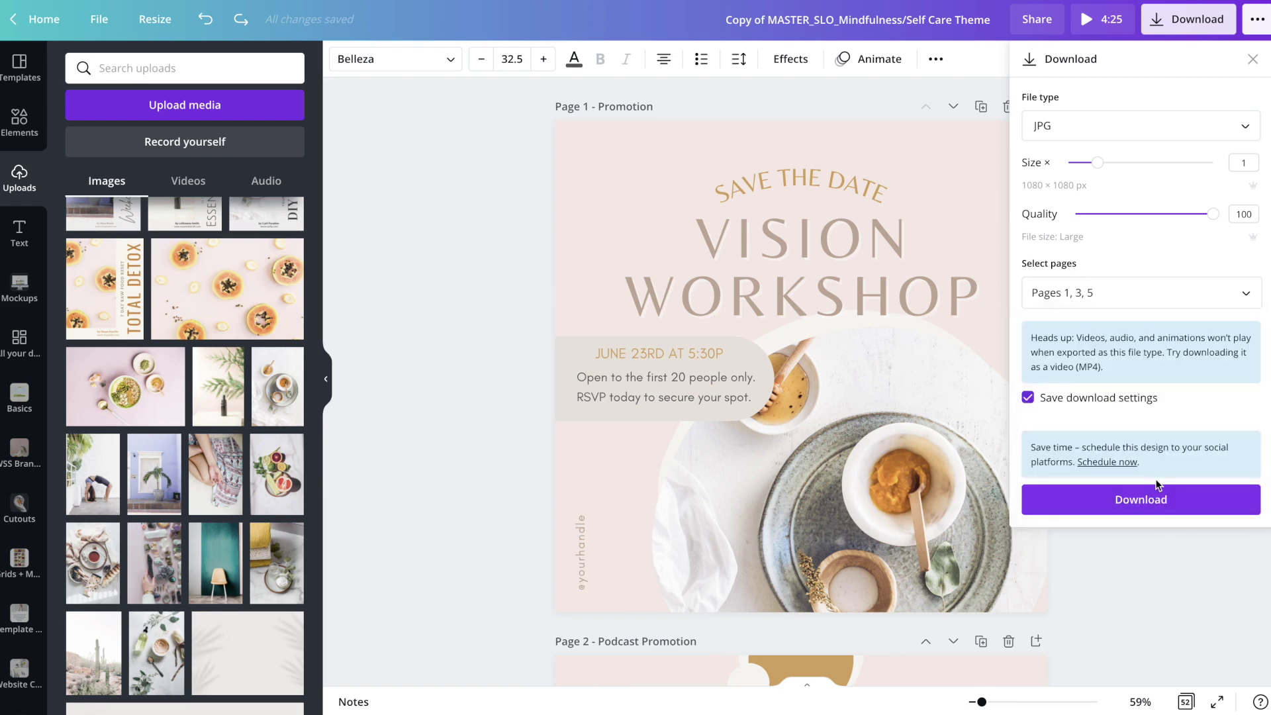